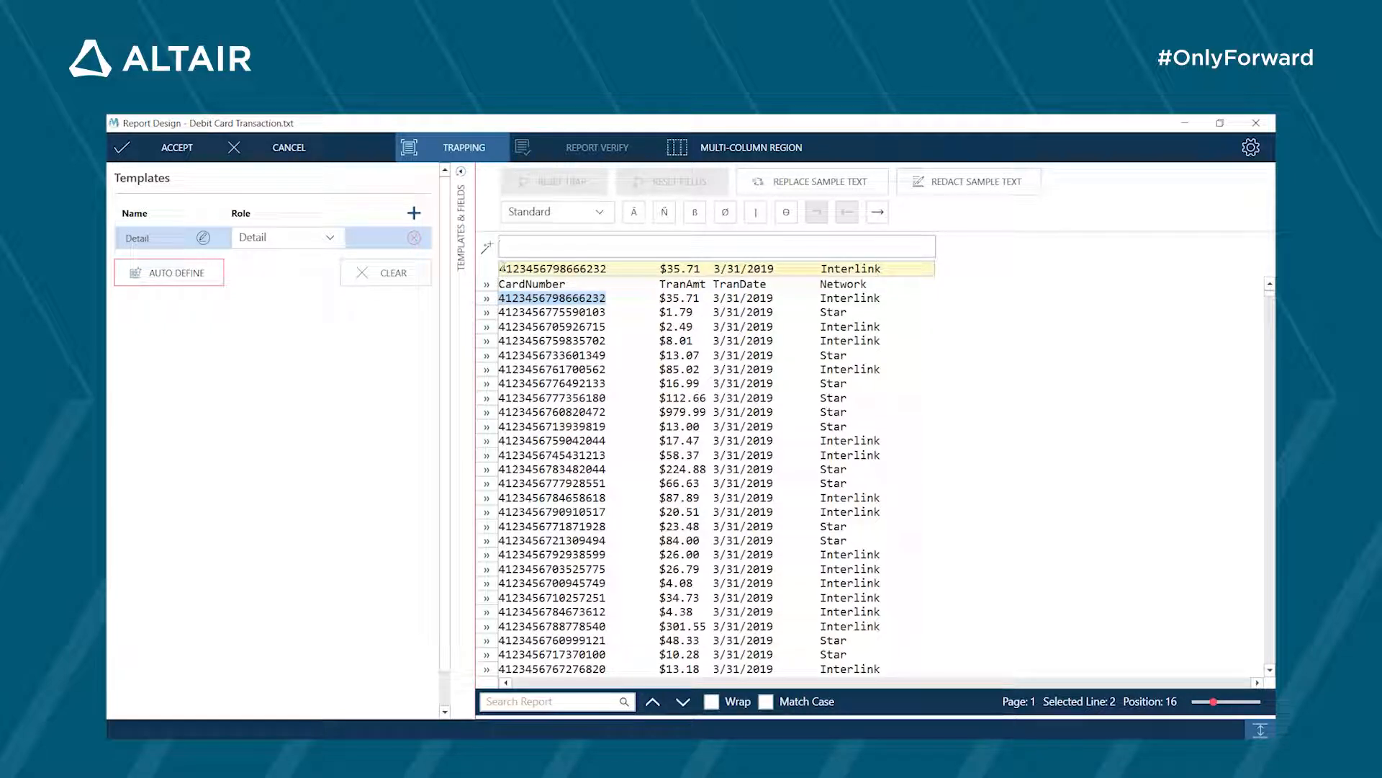
- Mark the card number in the sample line as a field and trap all 16 of its characters as numeric (Ñ)
drag(499, 269, 607, 268)
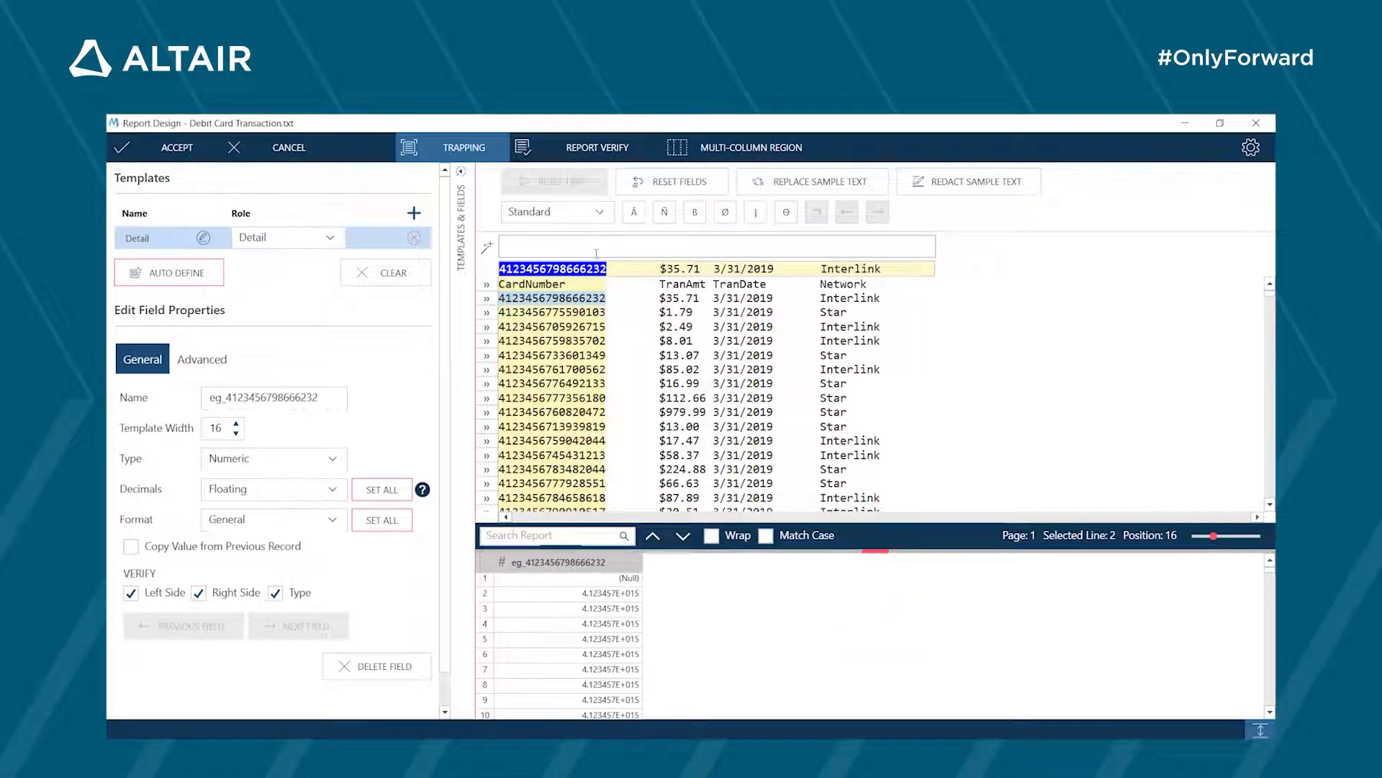
click(664, 216)
click(666, 218)
click(665, 216)
click(665, 216)
click(664, 216)
click(665, 216)
double_click(665, 216)
double_click(664, 216)
click(665, 216)
click(664, 216)
click(665, 216)
click(664, 216)
click(665, 216)
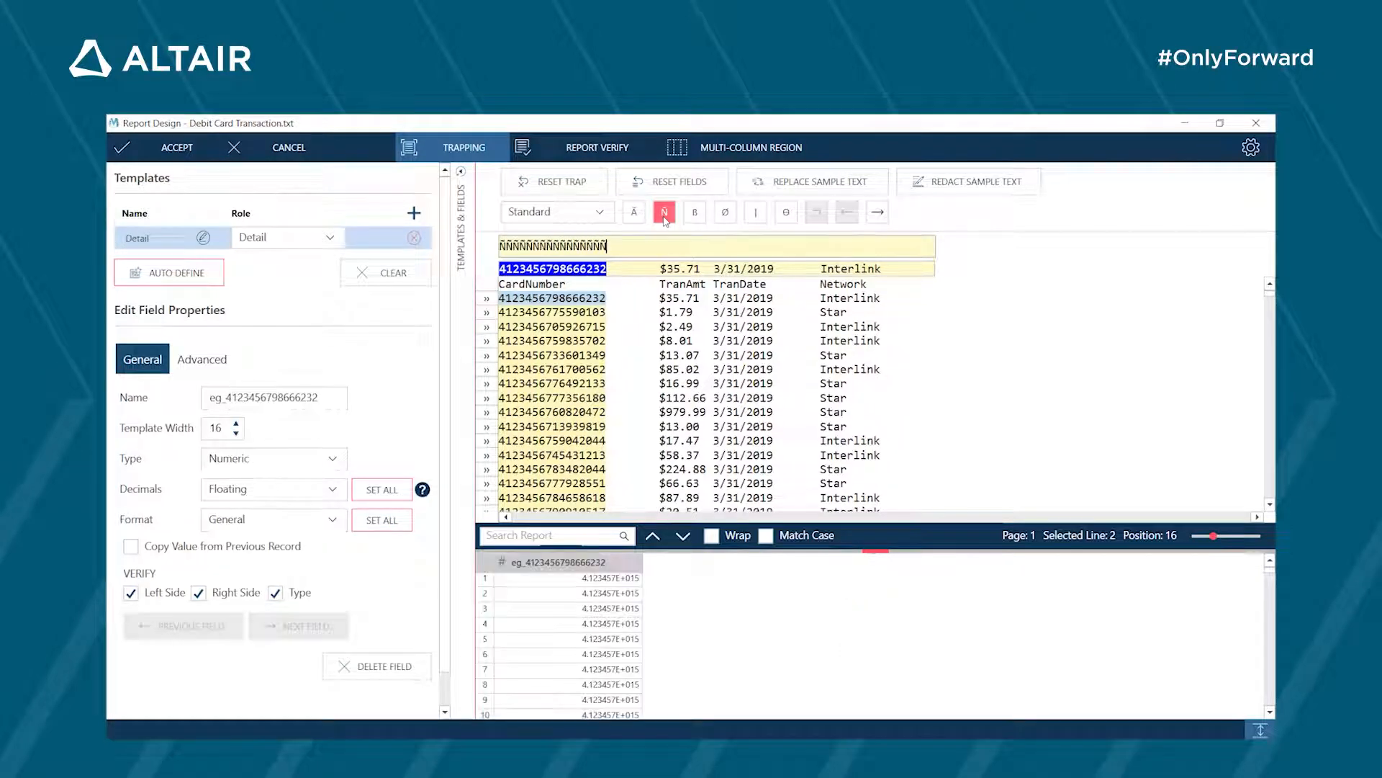
- Name the first field Card Number and set its type to Character
click(332, 398)
key(BackSpace)
key(BackSpace)
key(BackSpace)
key(BackSpace)
key(BackSpace)
key(BackSpace)
key(ctrl+a)
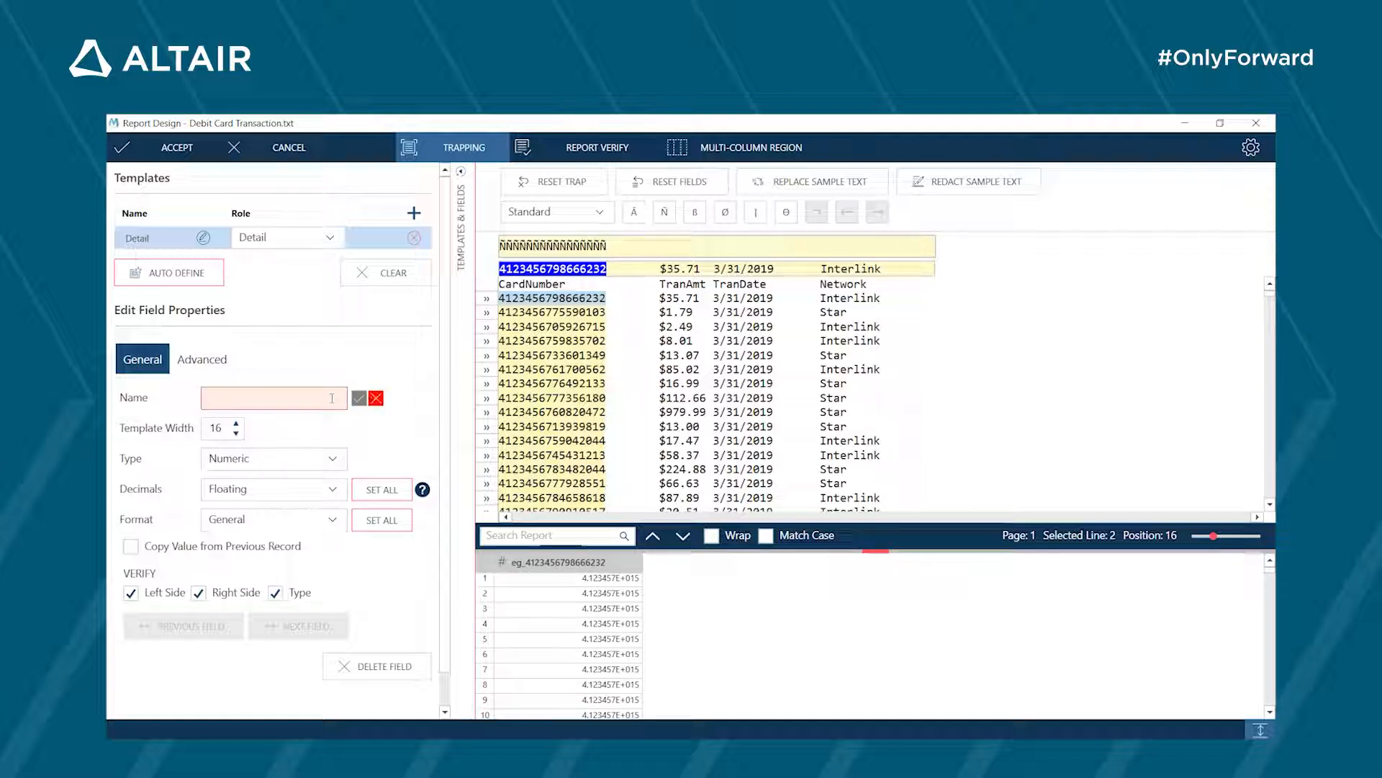
text(Card Number)
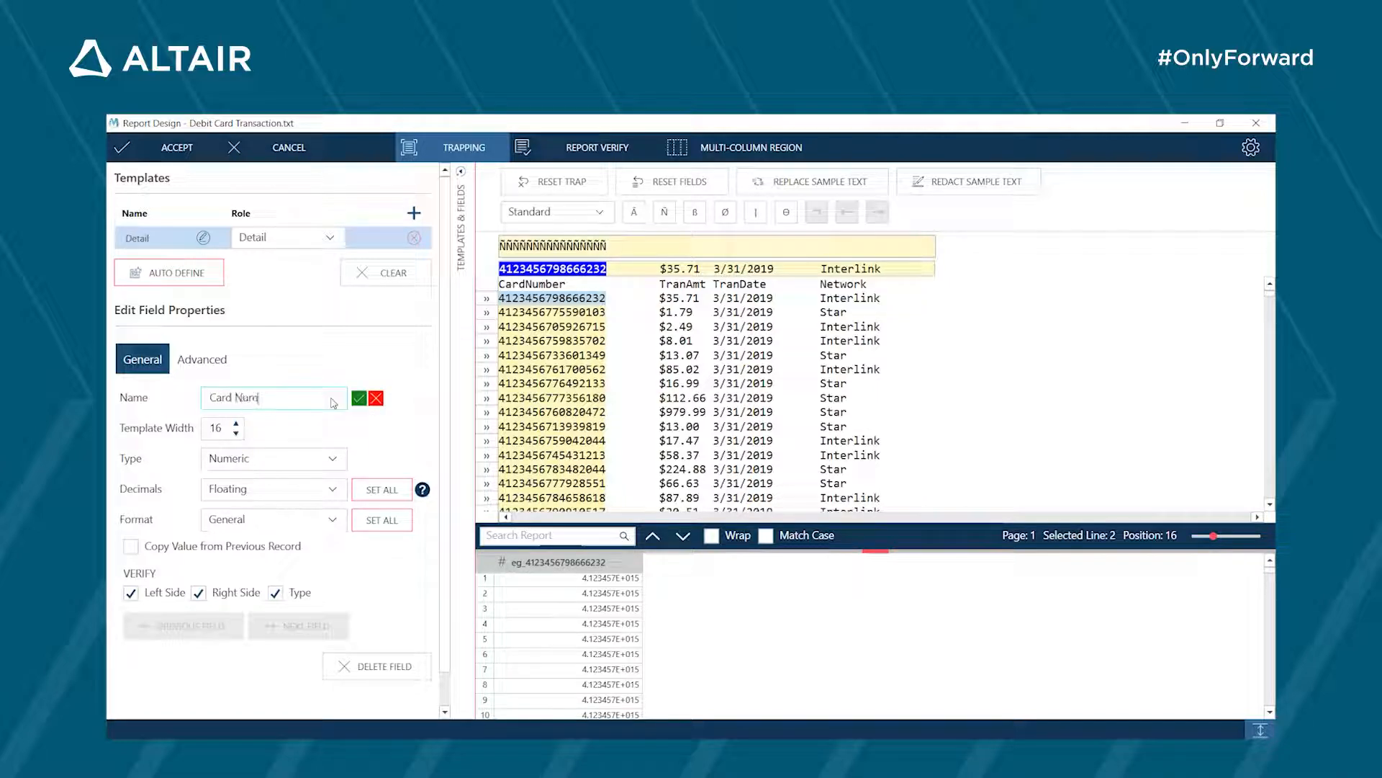
click(287, 466)
click(288, 479)
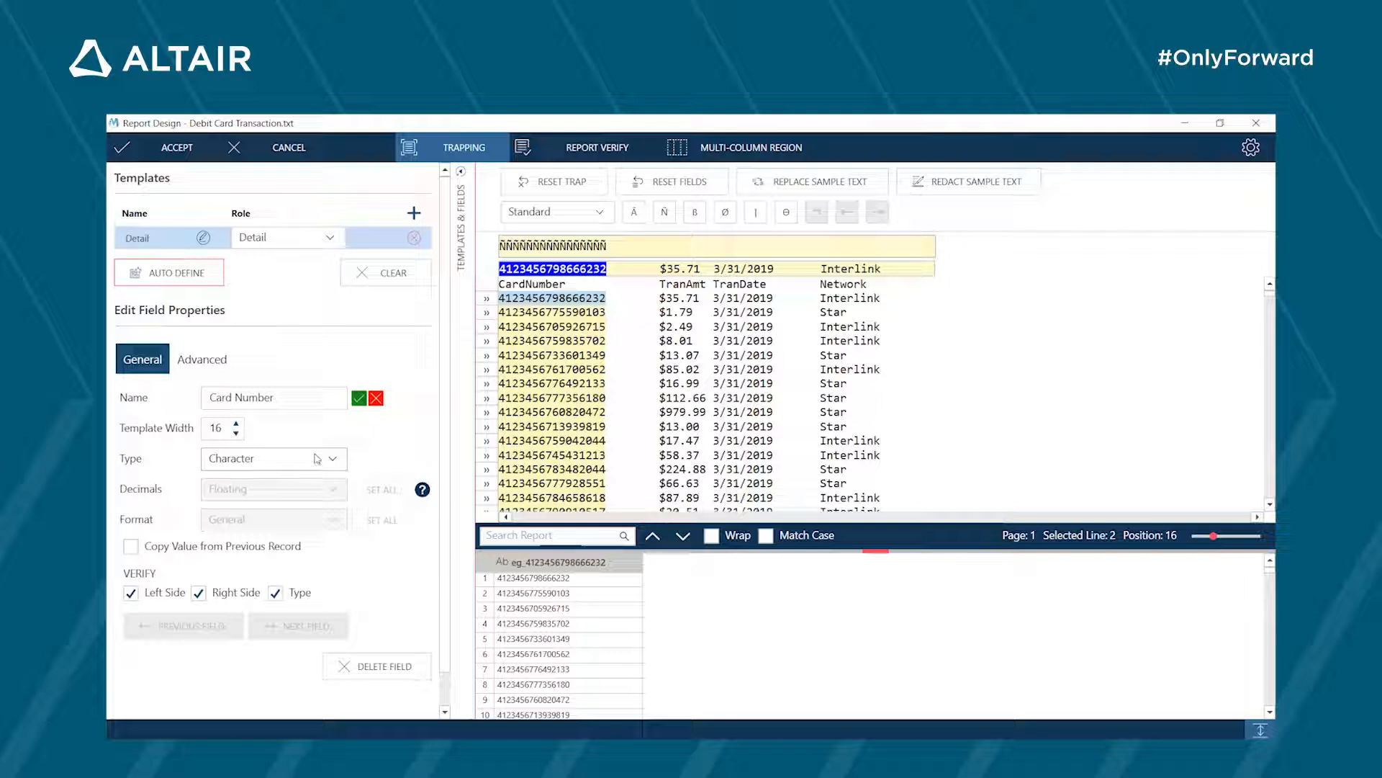
click(359, 400)
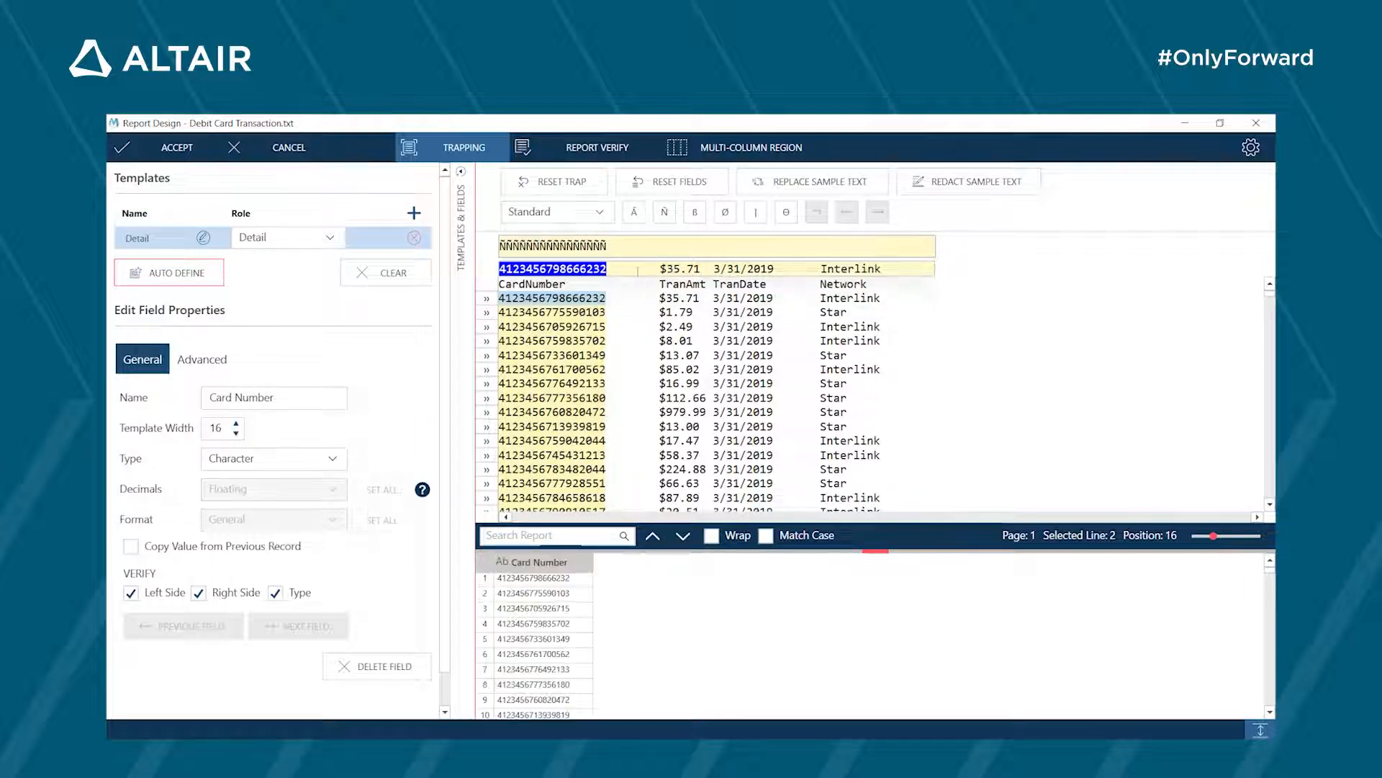
- Mark the transaction amount in the sample line as a field, switch to a Floating trap and trap the amount with $Ñ
drag(661, 269, 700, 268)
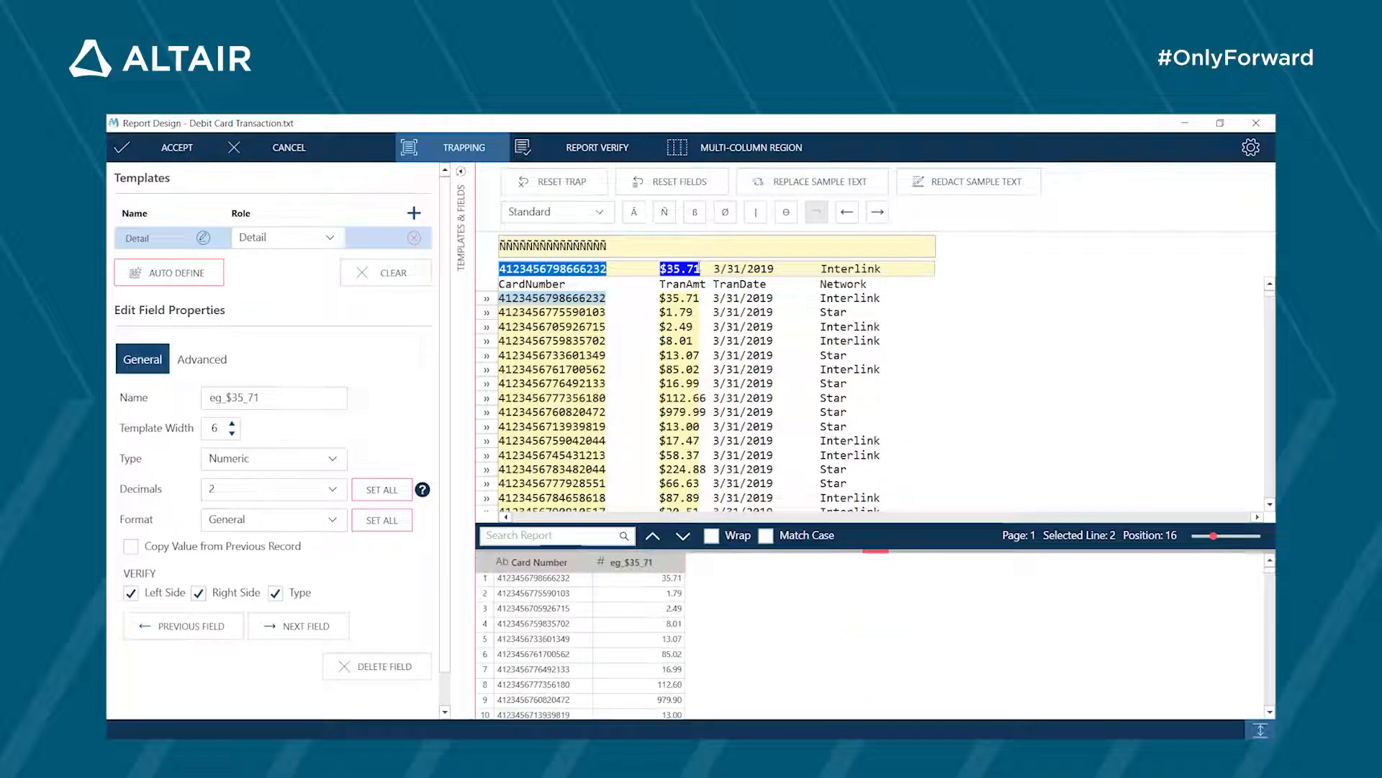
click(597, 213)
click(593, 259)
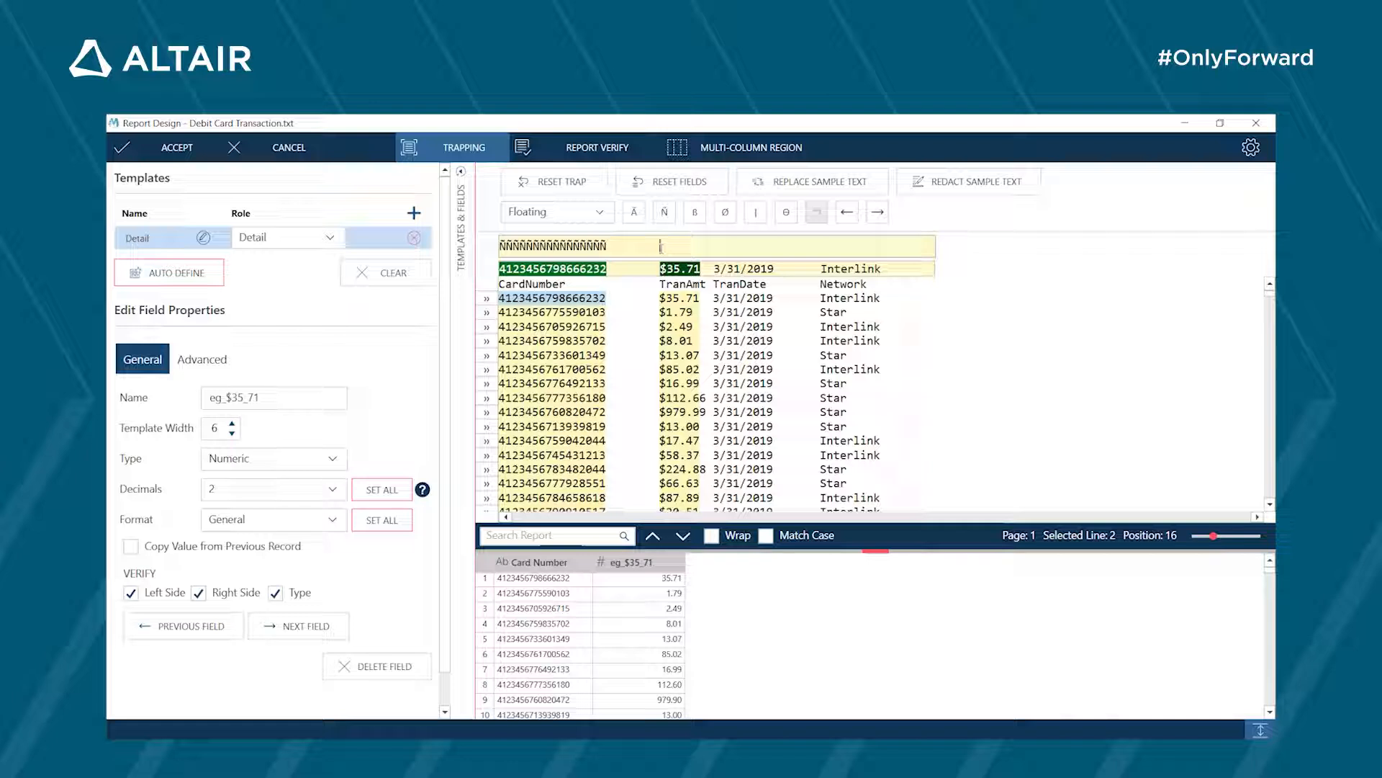
click(660, 247)
text($)
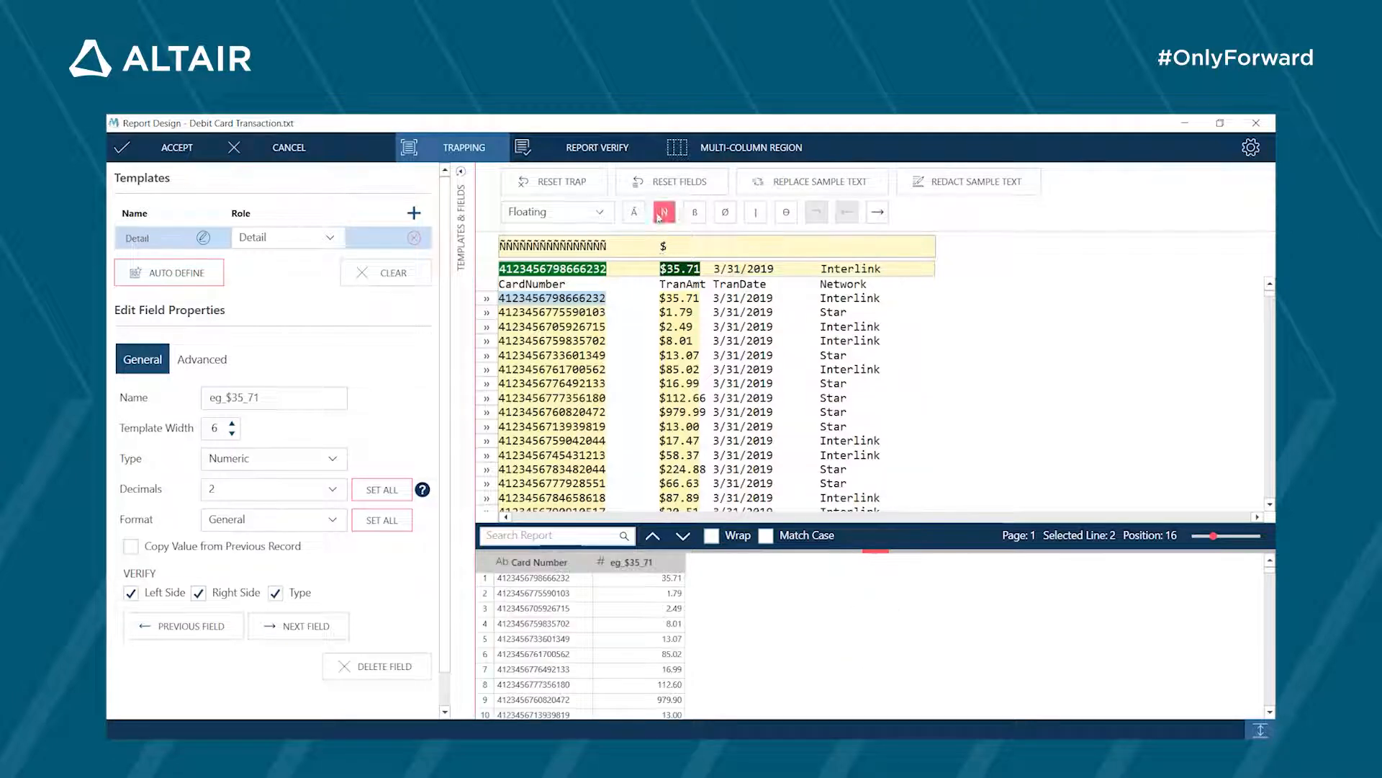
click(663, 213)
- Set the transaction amount field's template width to 8
click(231, 426)
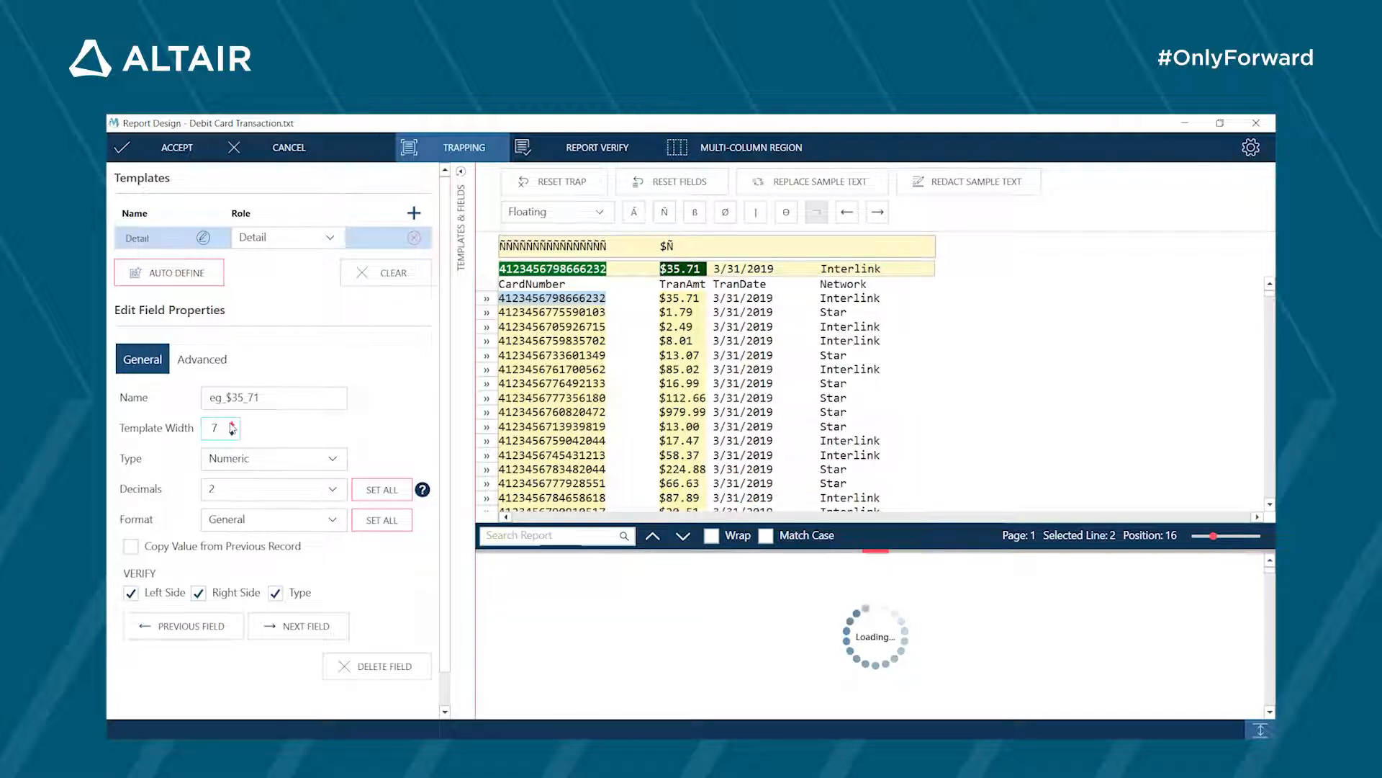
click(231, 426)
click(232, 426)
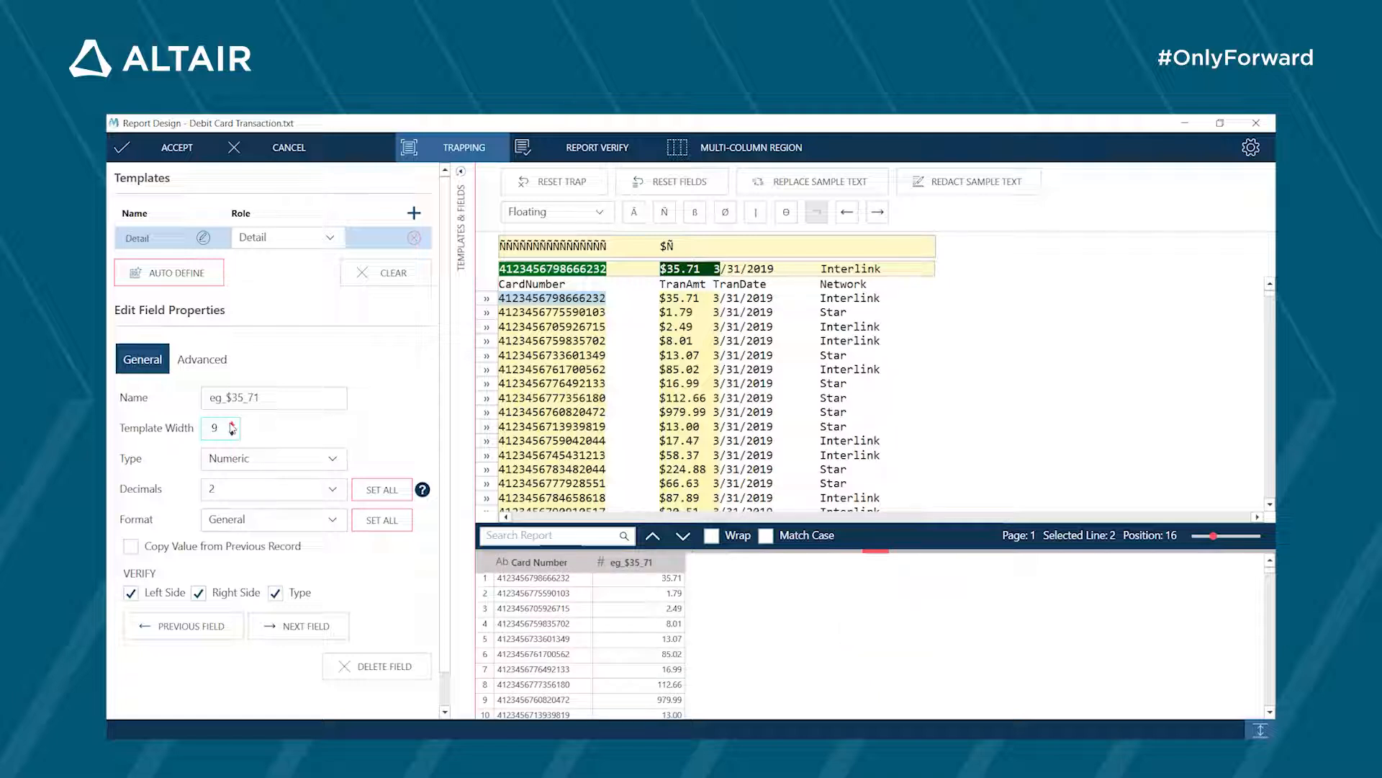
click(232, 434)
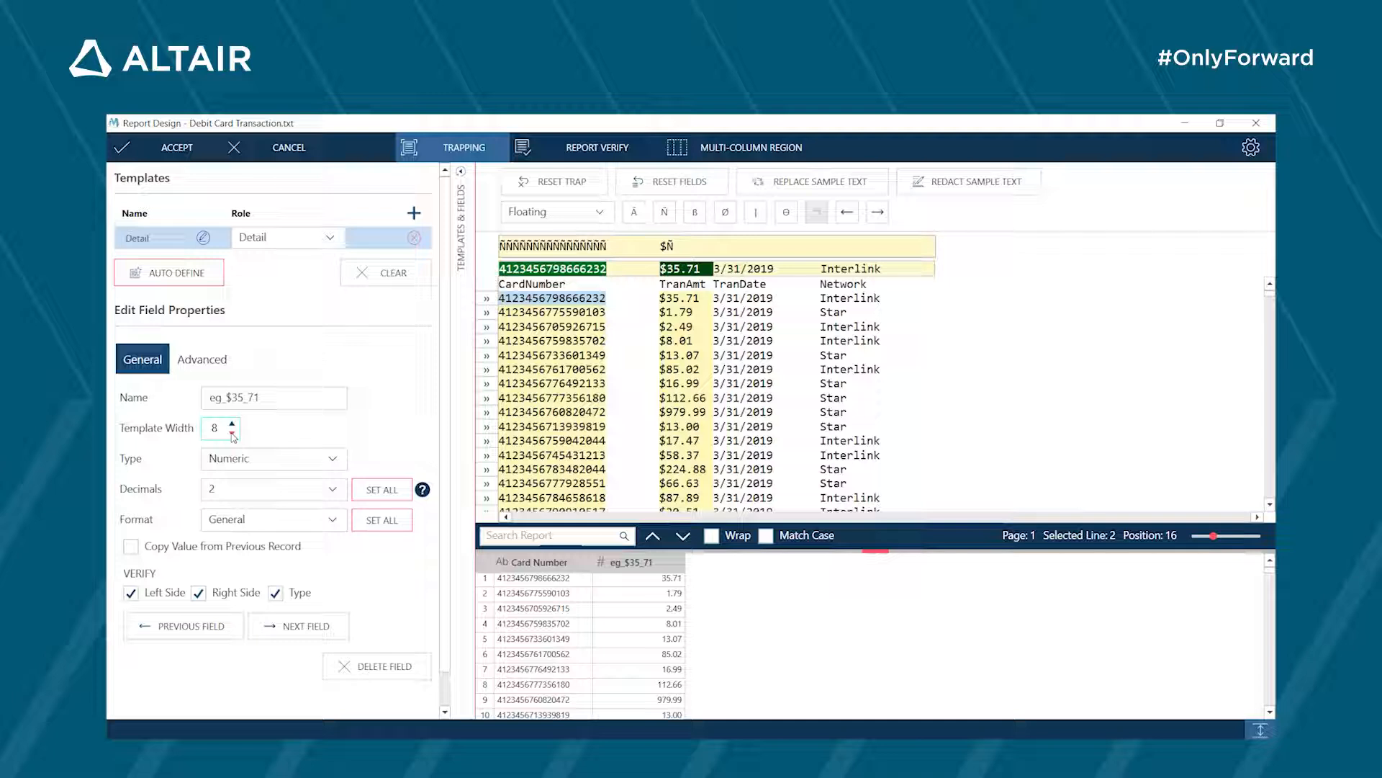
- Name the transaction amount field Tran Amount and set its template width to 7
click(263, 401)
key(BackSpace)
key(BackSpace)
key(BackSpace)
key(BackSpace)
key(BackSpace)
key(BackSpace)
key(BackSpace)
key(BackSpace)
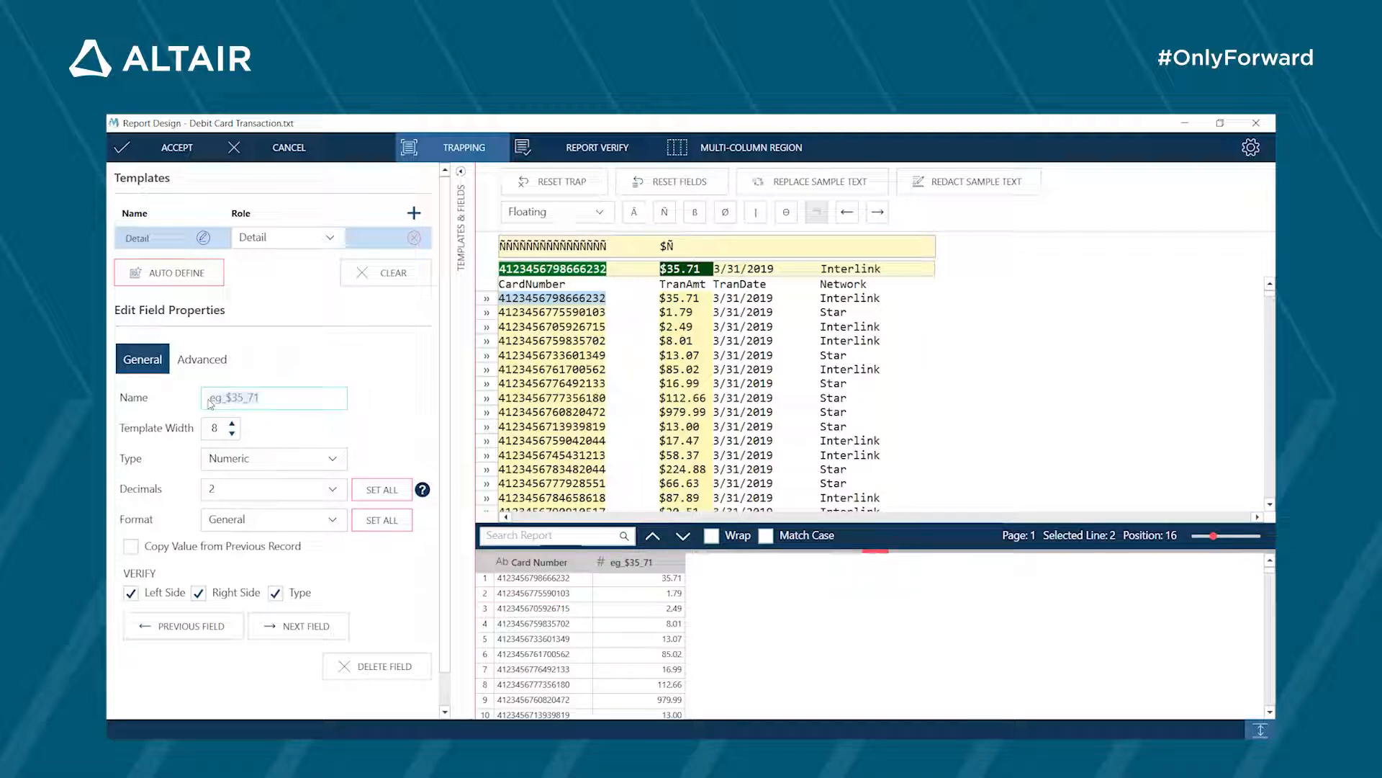
text(Tran Amount)
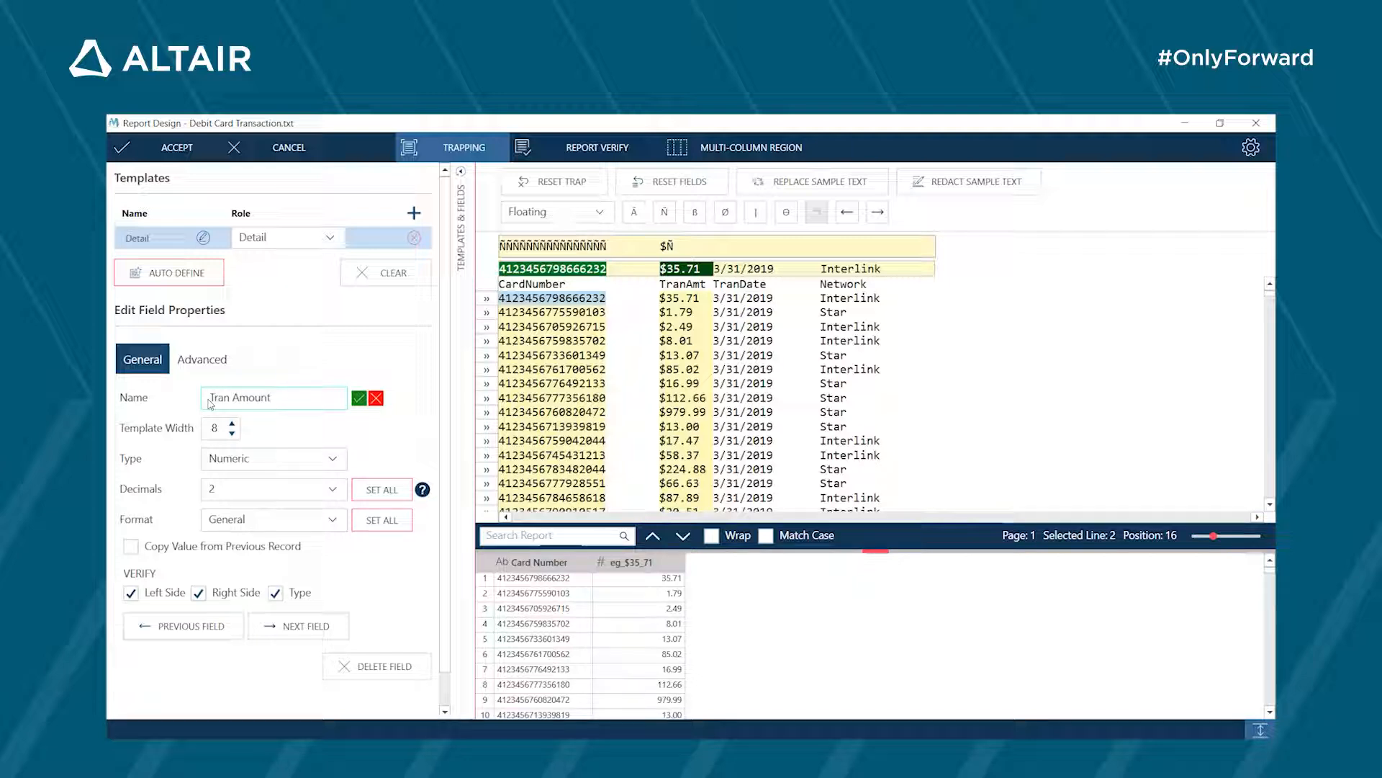
click(233, 425)
click(233, 434)
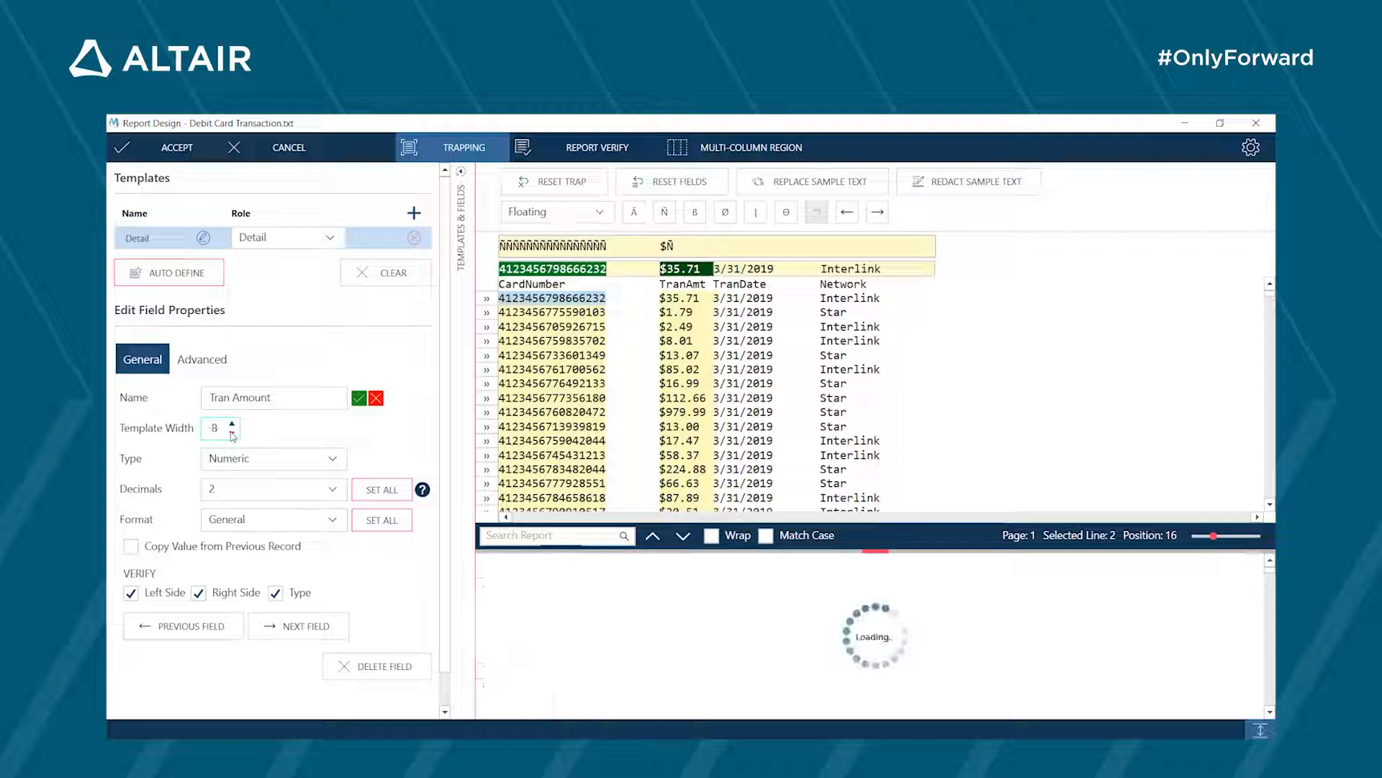
click(232, 434)
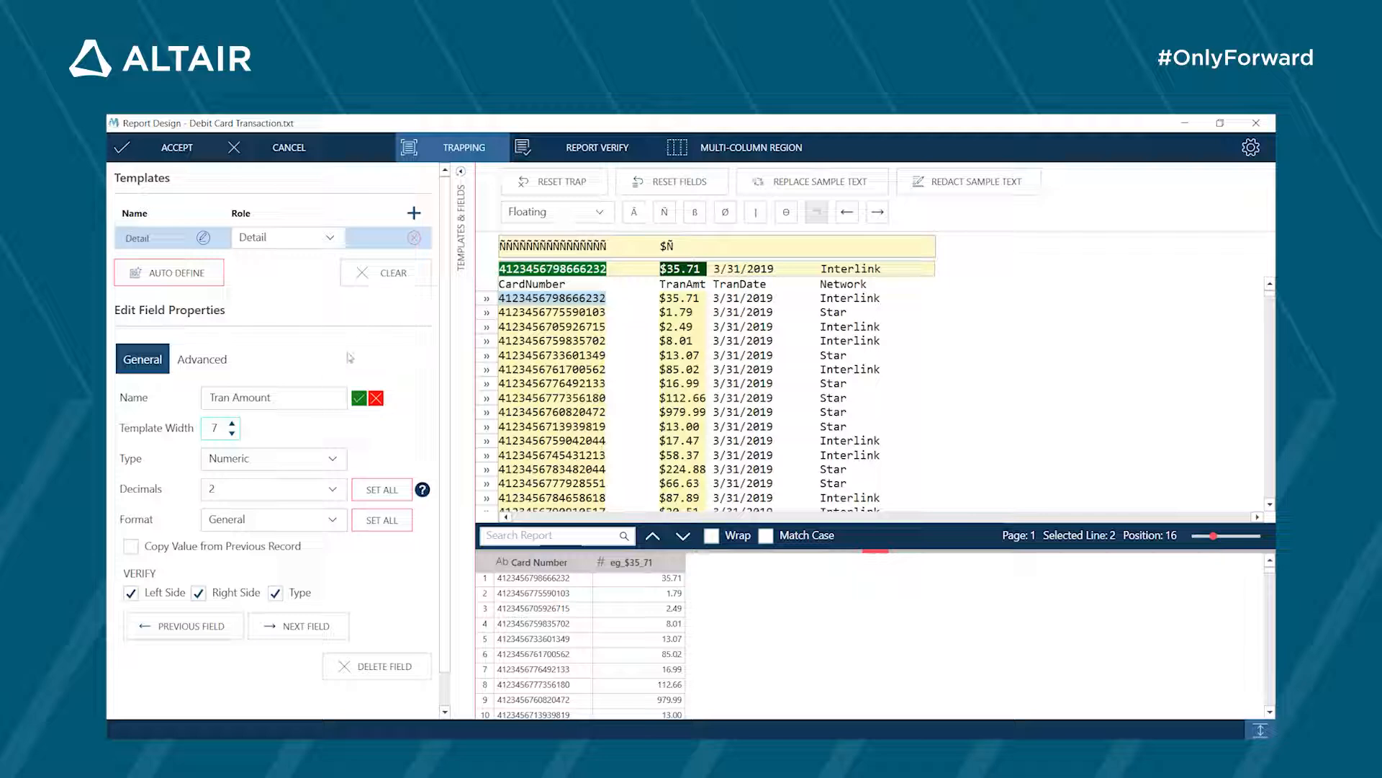
click(358, 398)
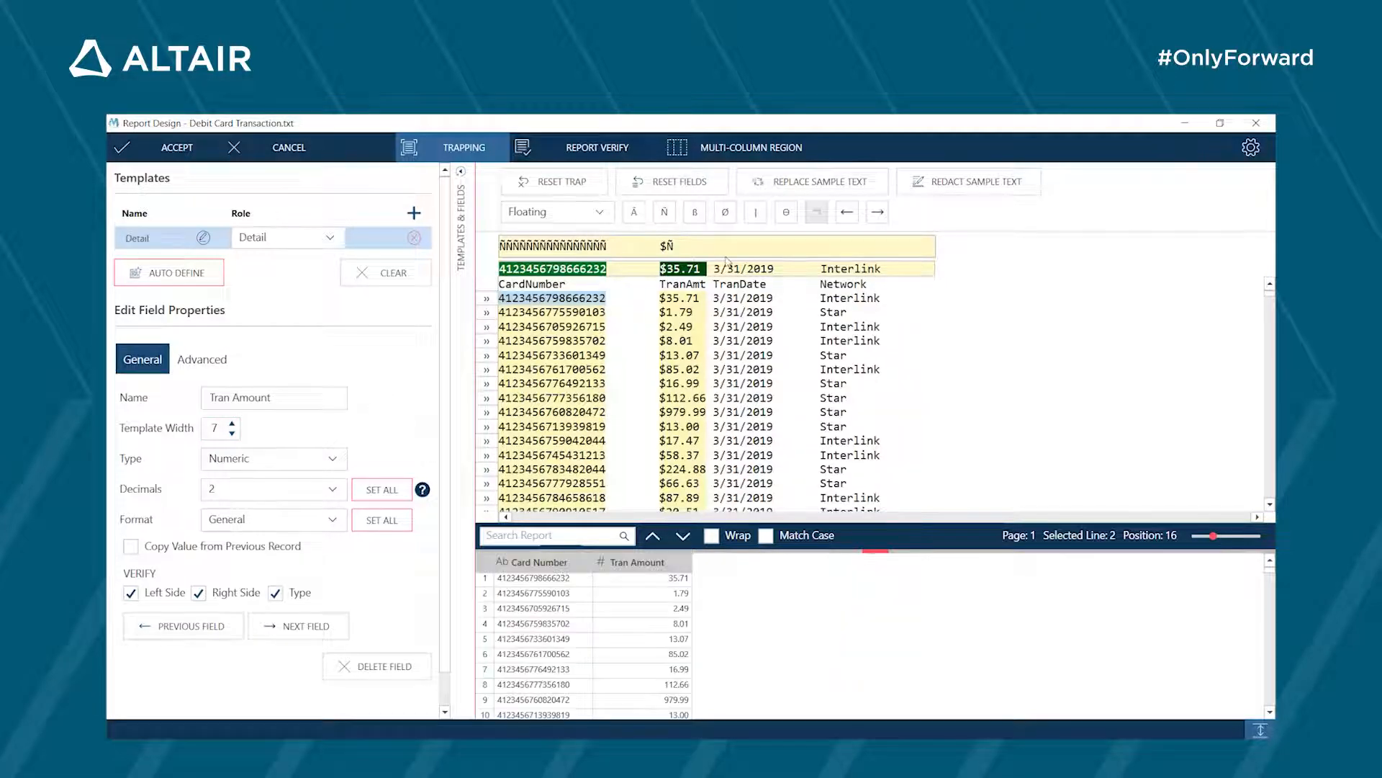
- Mark the transaction date in the sample line as a field and trap it with a blank followed by a numeric character (ßÑ)
drag(715, 269, 779, 268)
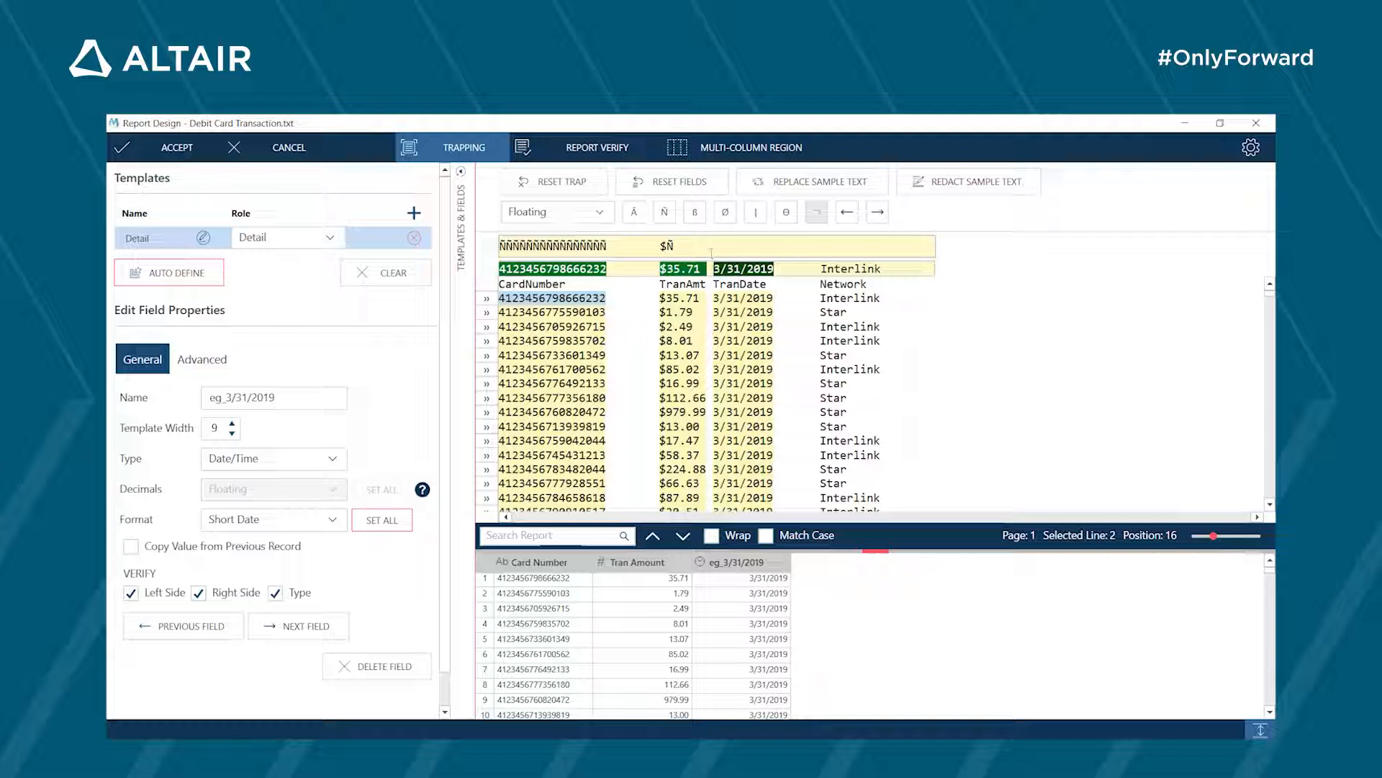
click(697, 216)
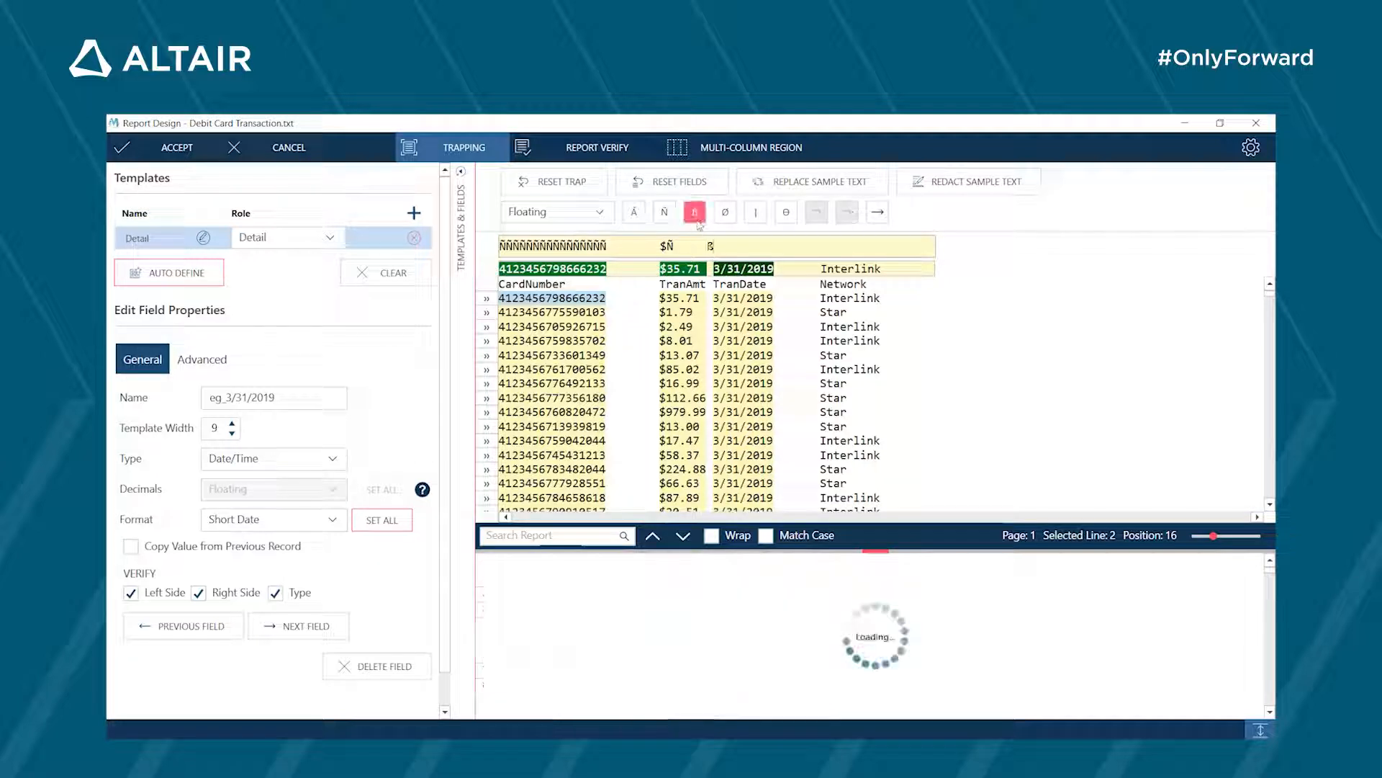
click(664, 215)
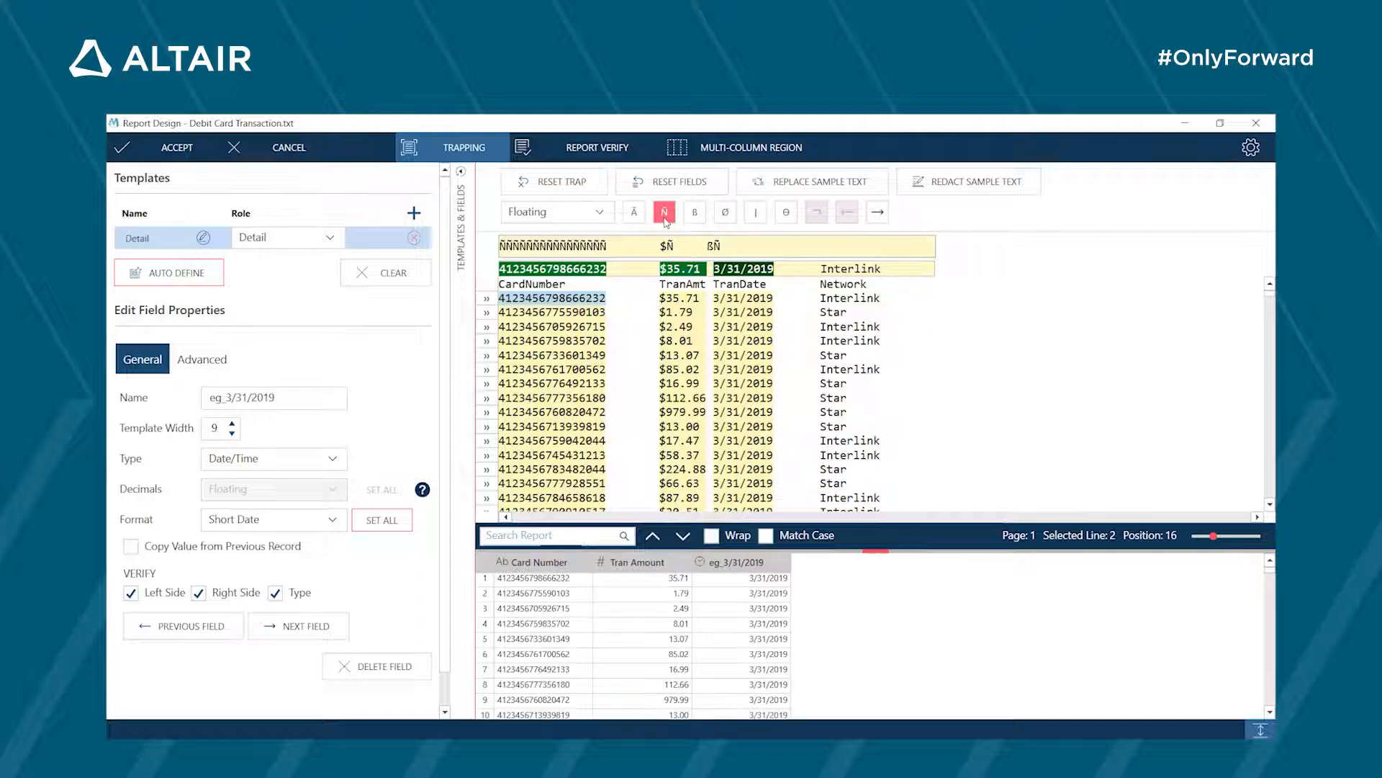
- Name the transaction date field Date and set its template width to 10
click(291, 397)
key(BackSpace)
key(BackSpace)
key(BackSpace)
key(BackSpace)
key(BackSpace)
key(BackSpace)
key(BackSpace)
key(BackSpace)
key(BackSpace)
key(BackSpace)
text(Date)
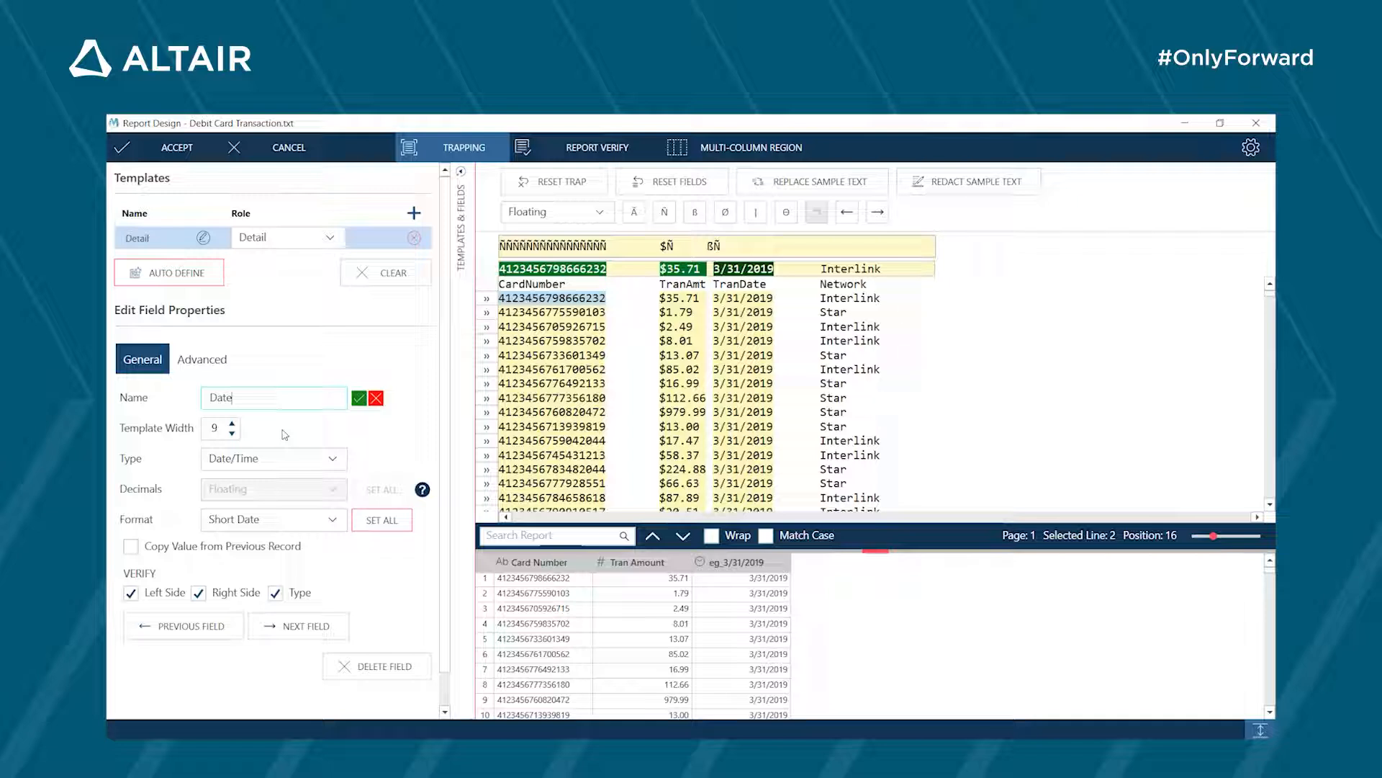
click(235, 425)
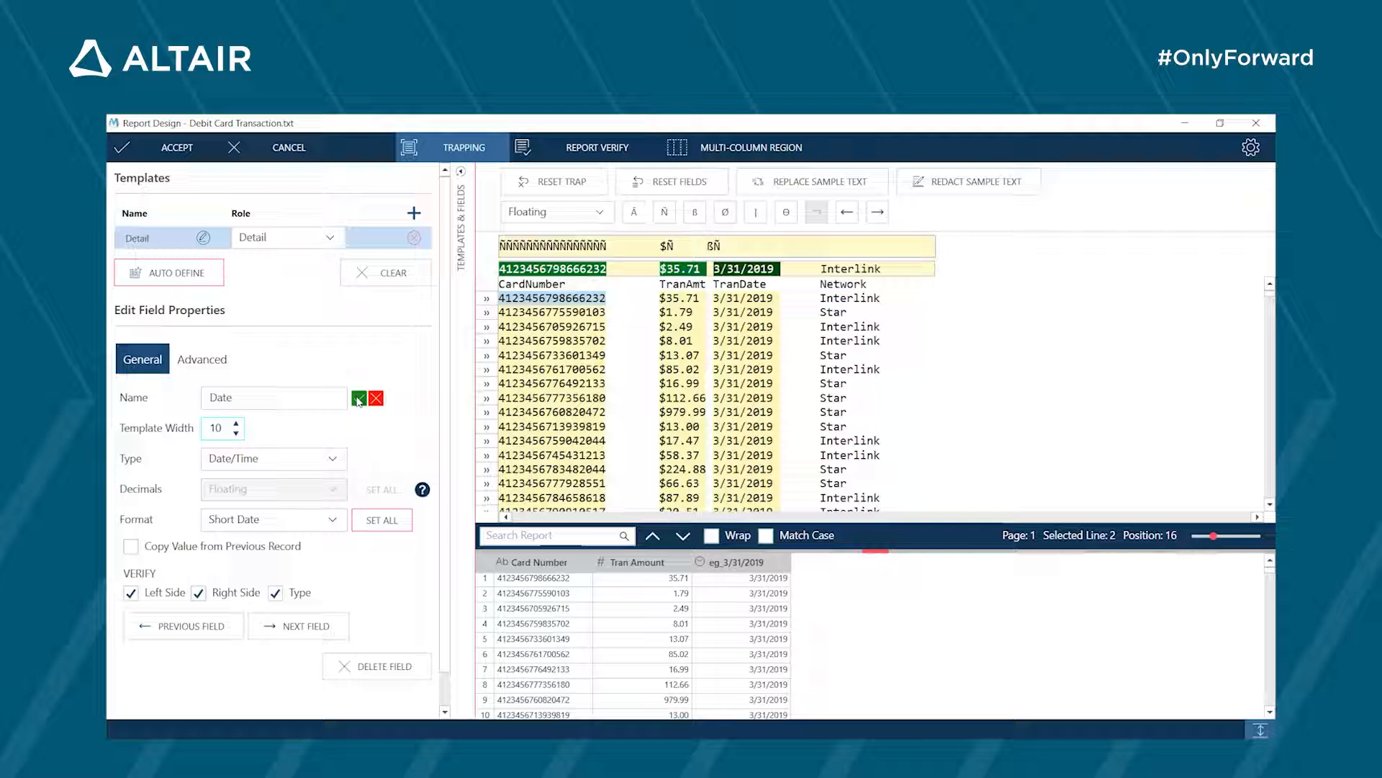
click(358, 399)
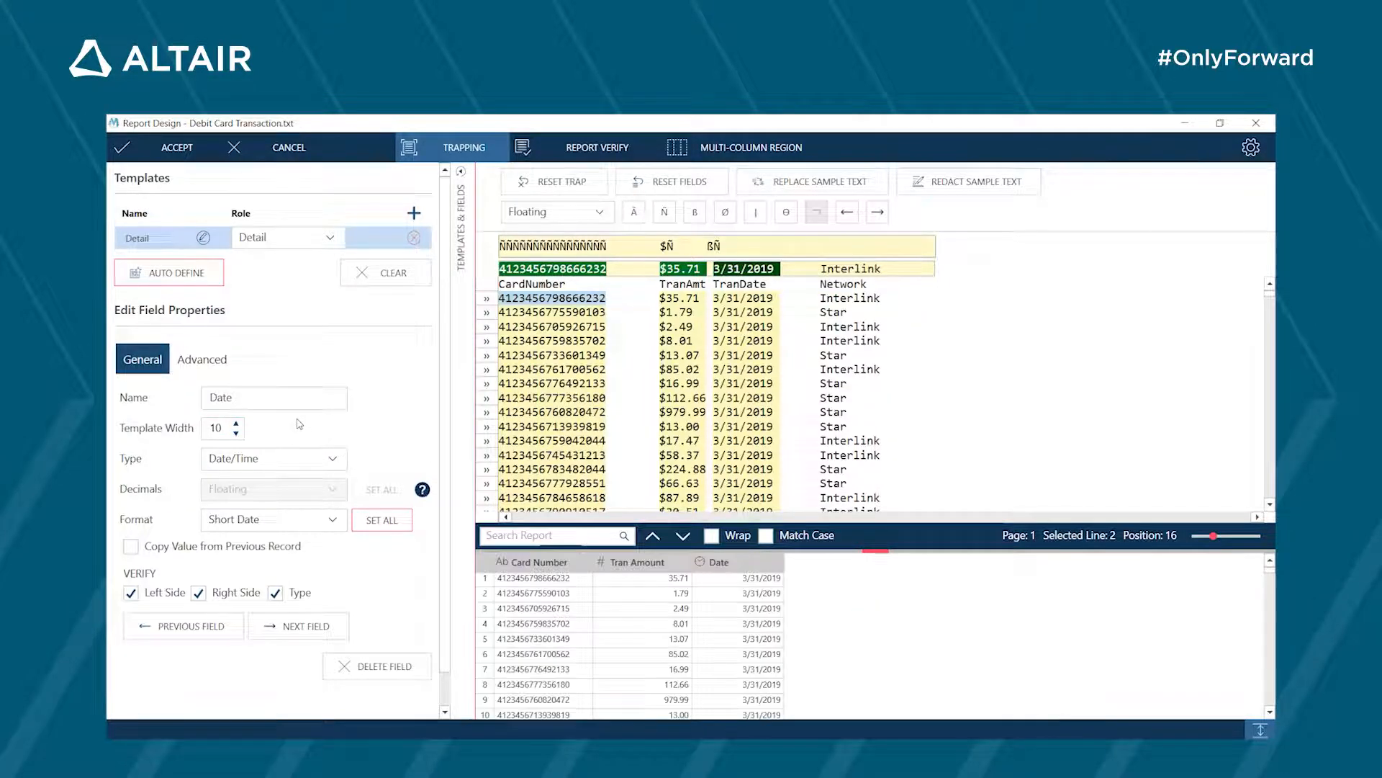
- Set the Tran Amount field's format to Currency and return to the Date field
click(201, 631)
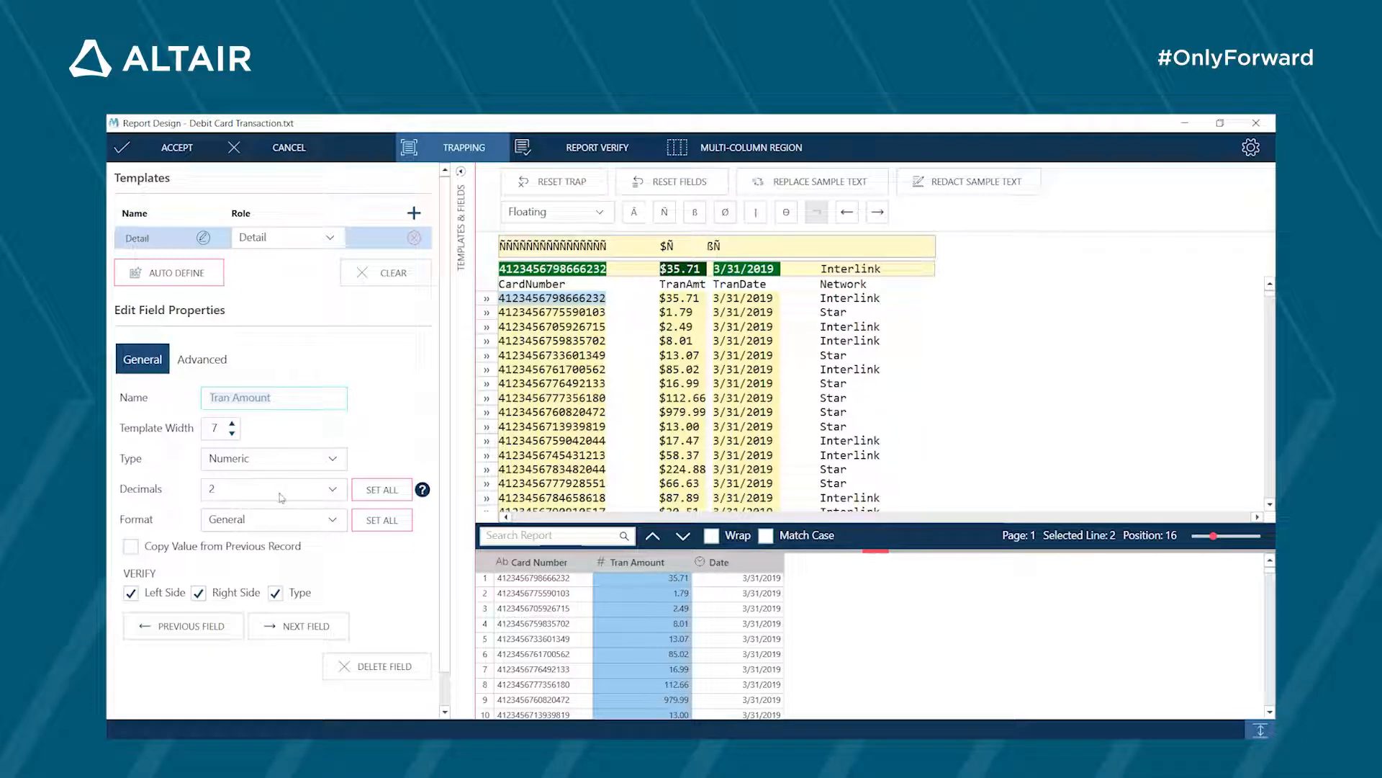
click(307, 520)
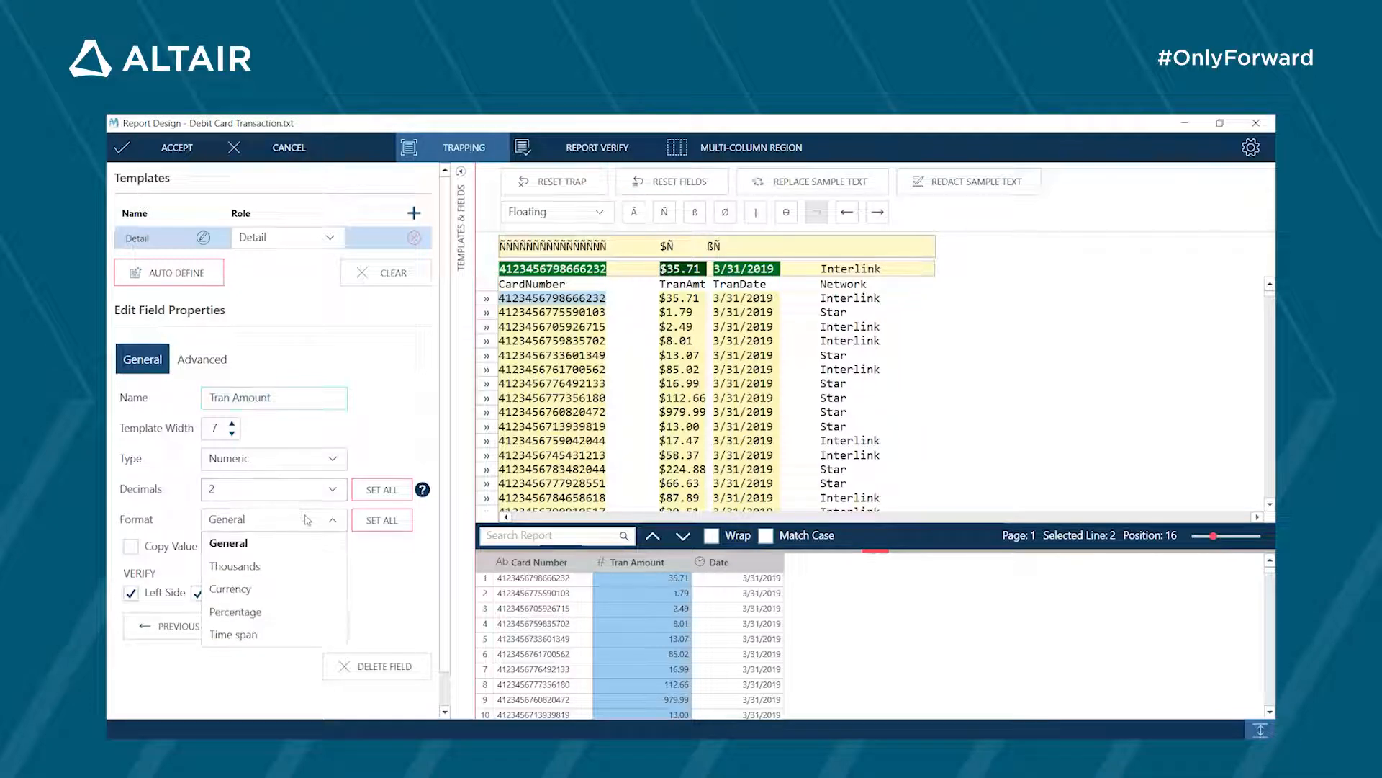
click(238, 584)
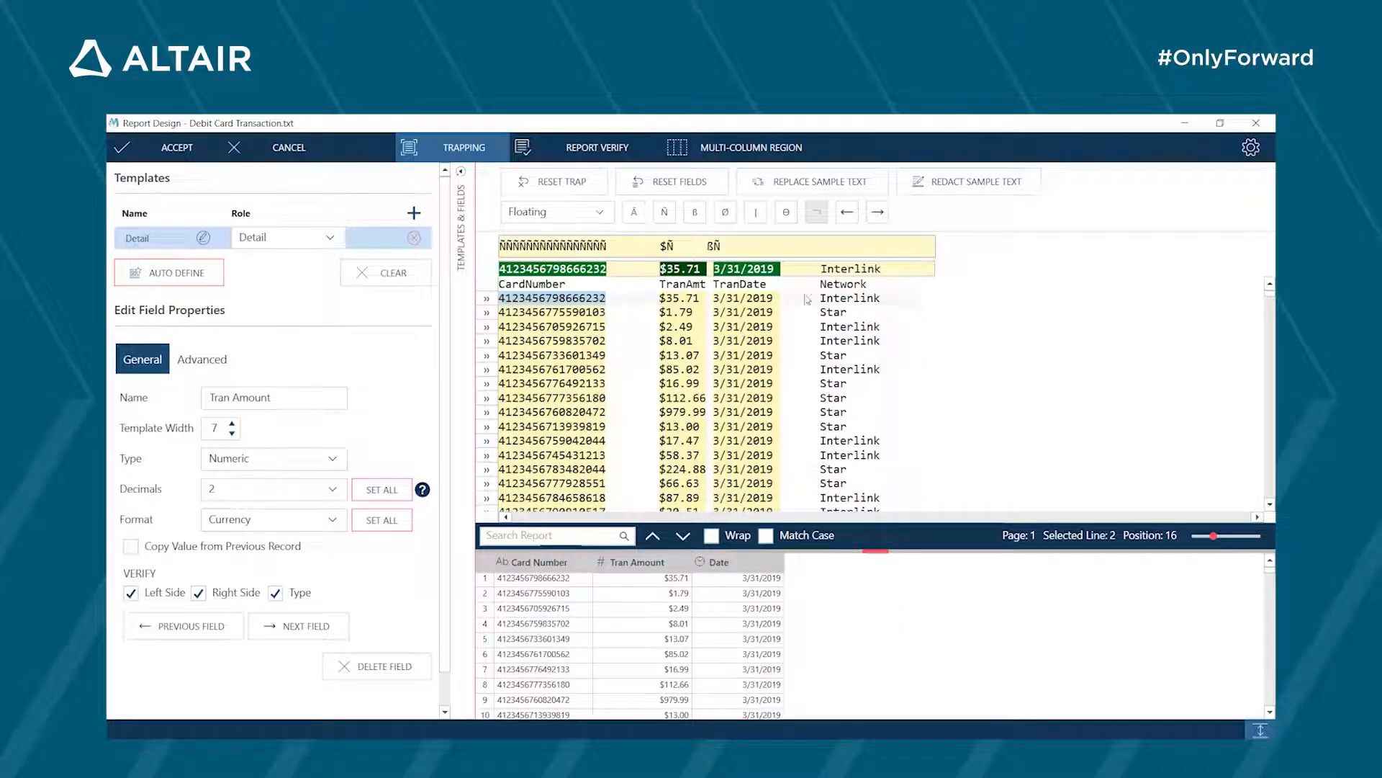
click(314, 631)
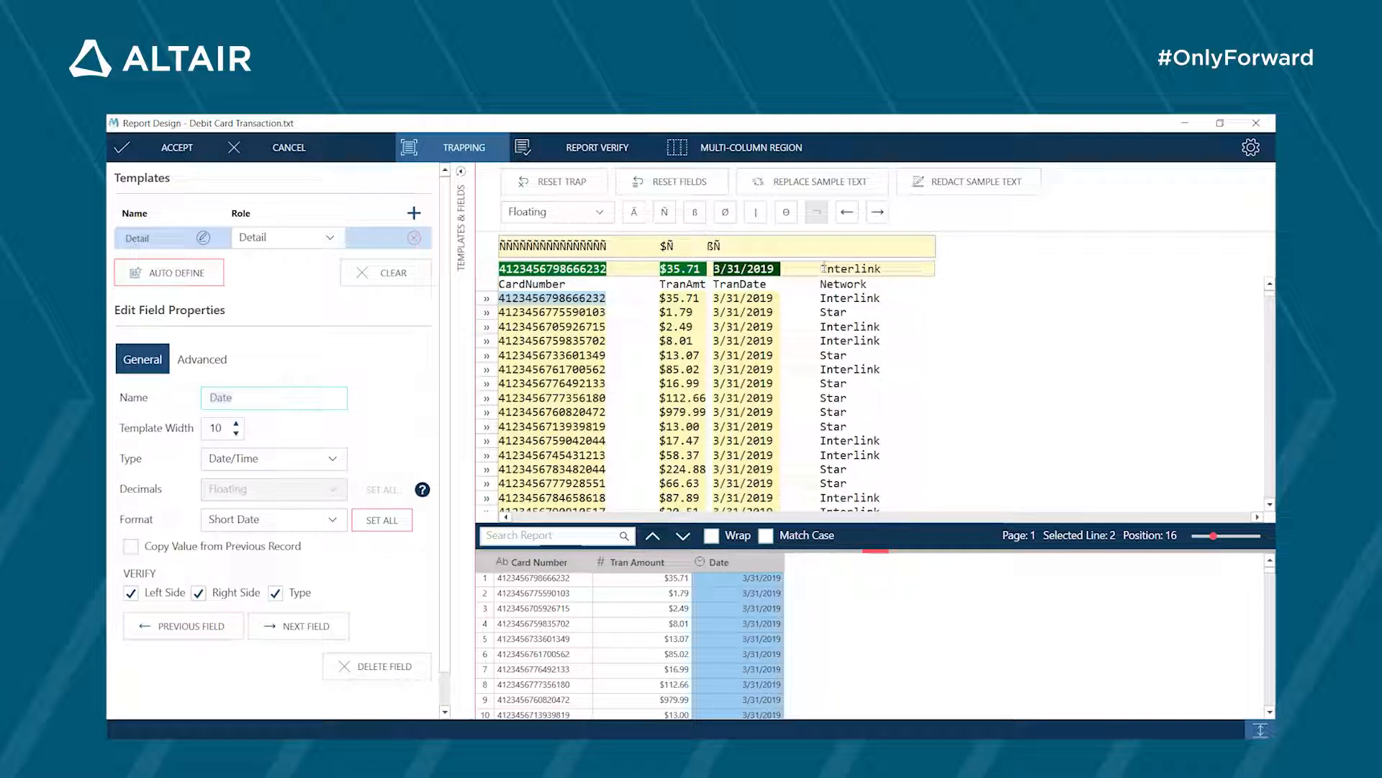
click(318, 627)
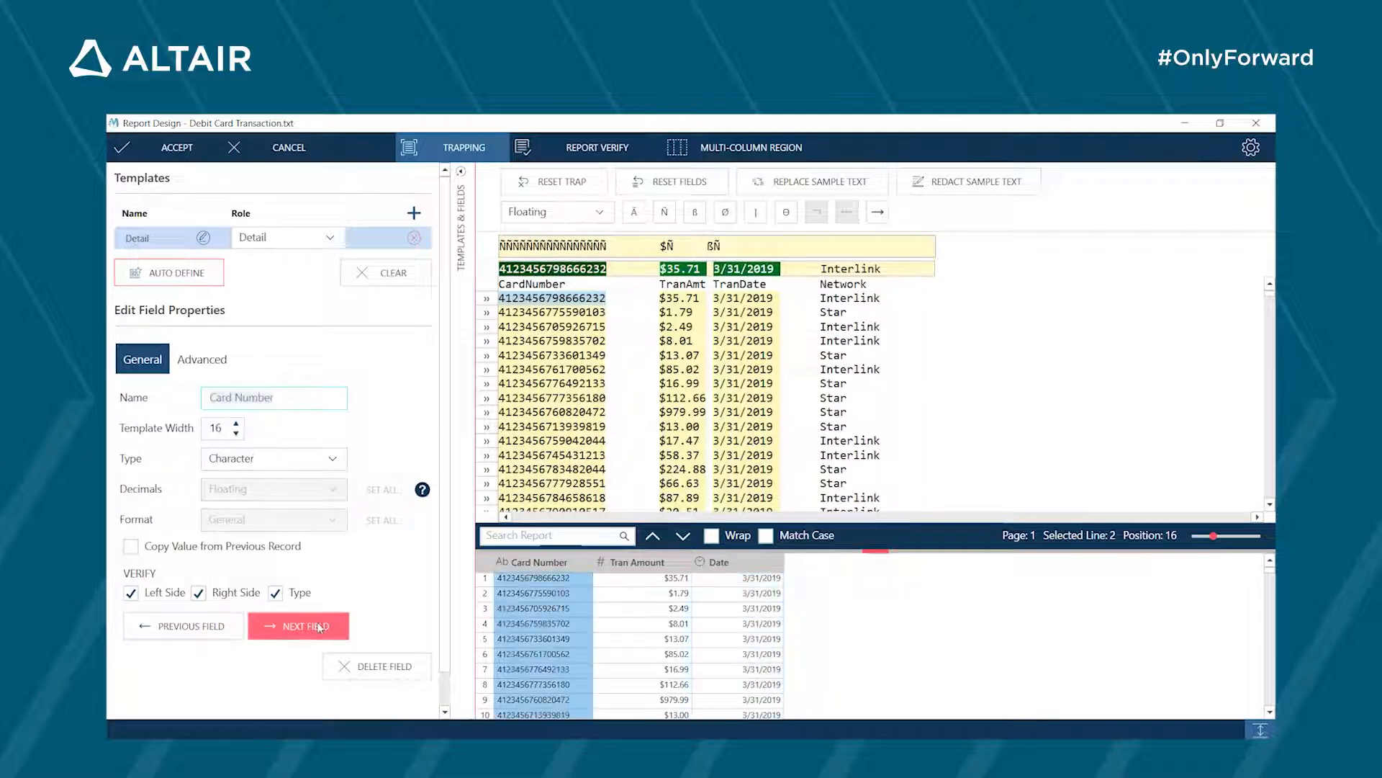
click(186, 625)
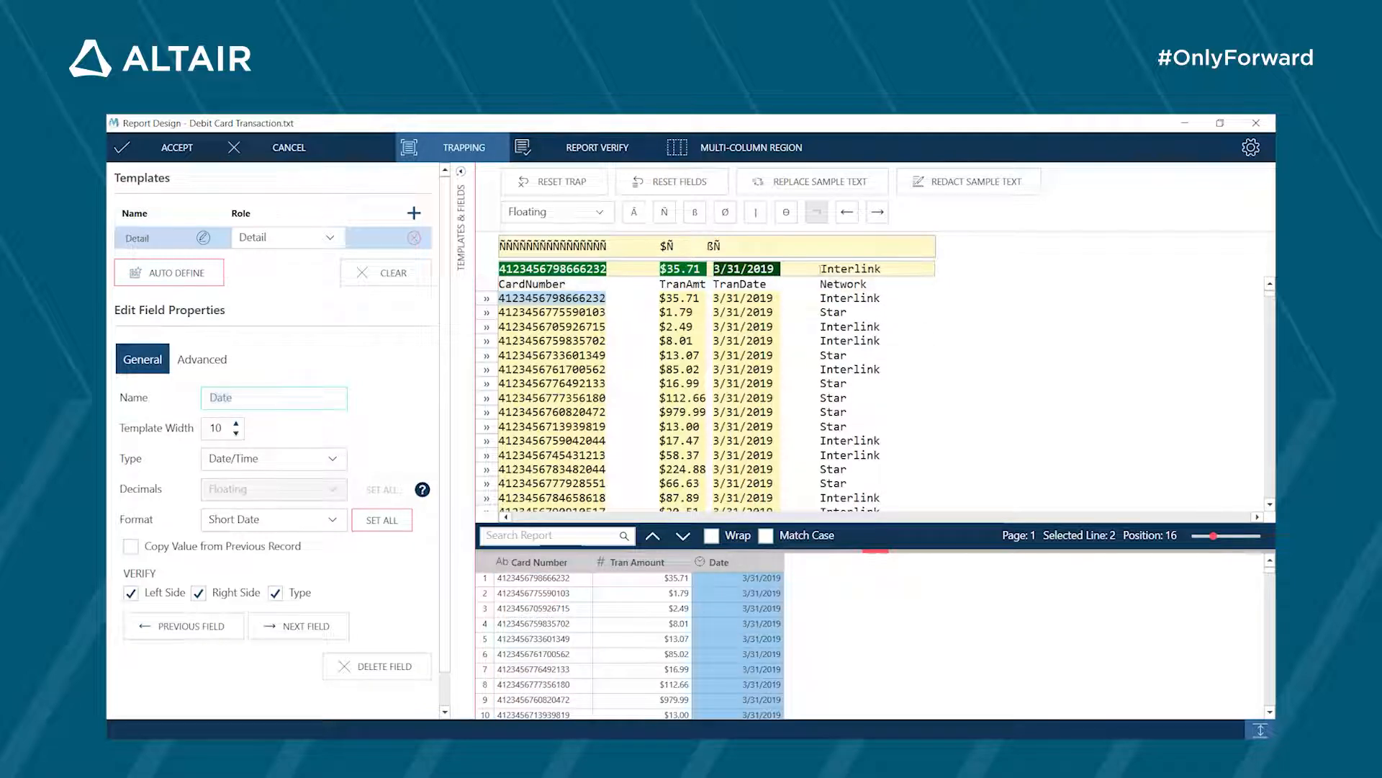
- Mark the network value Interlink in the sample line as a field
drag(822, 269, 885, 268)
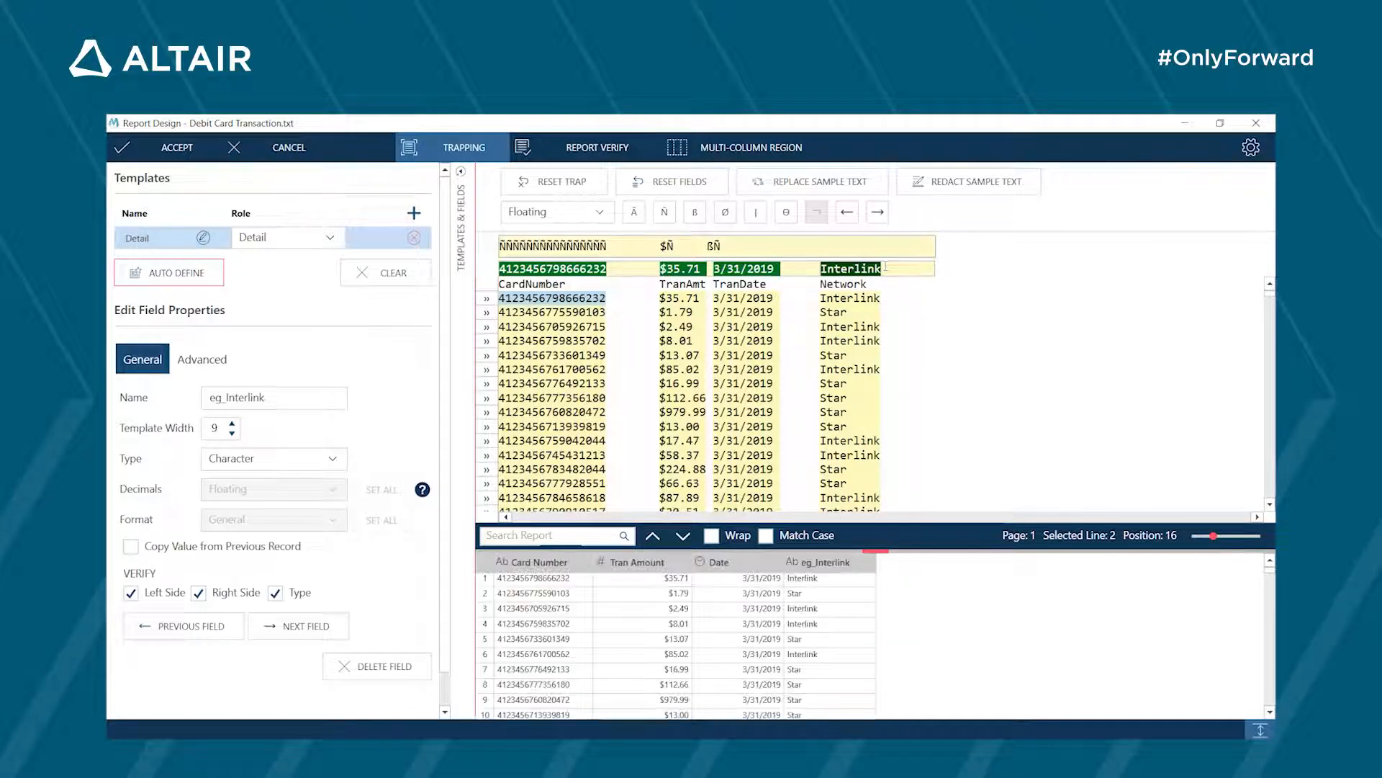
click(809, 246)
click(696, 213)
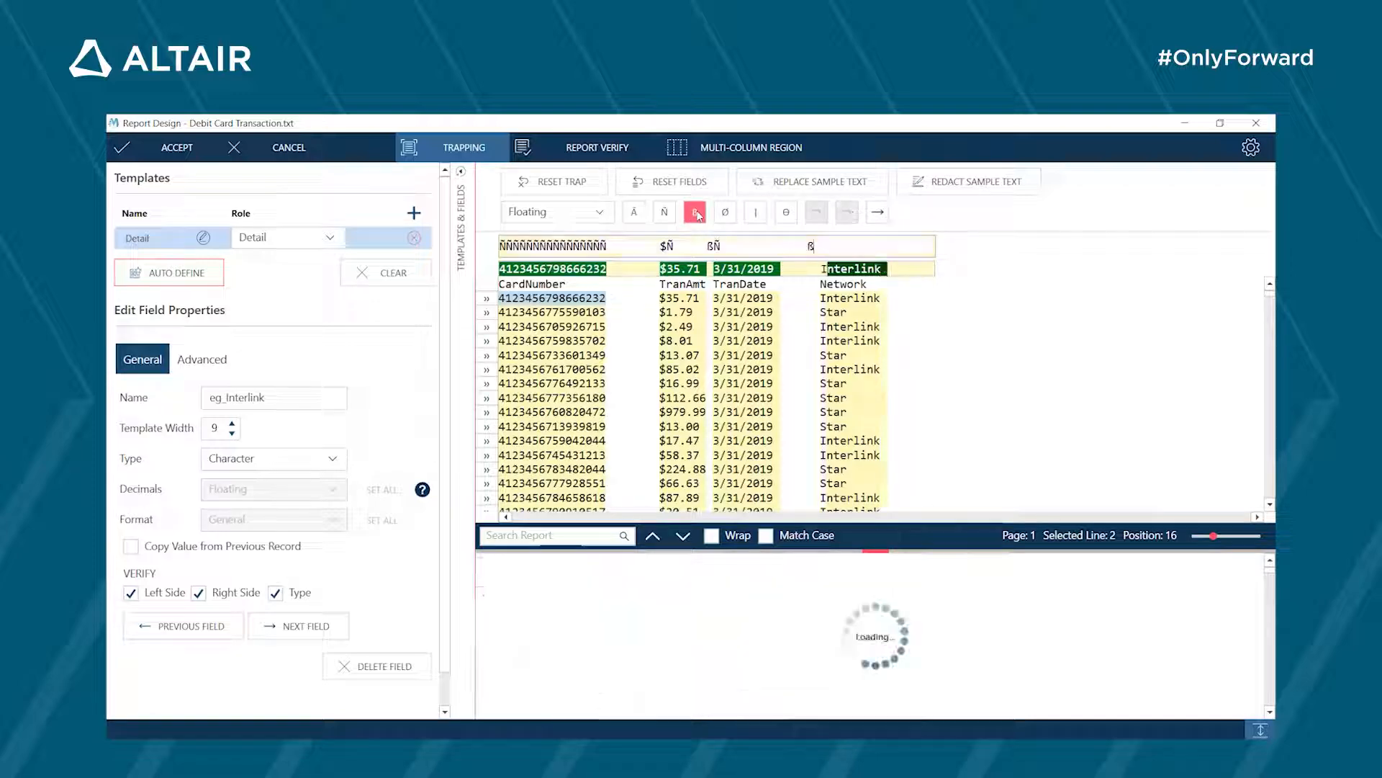
click(632, 214)
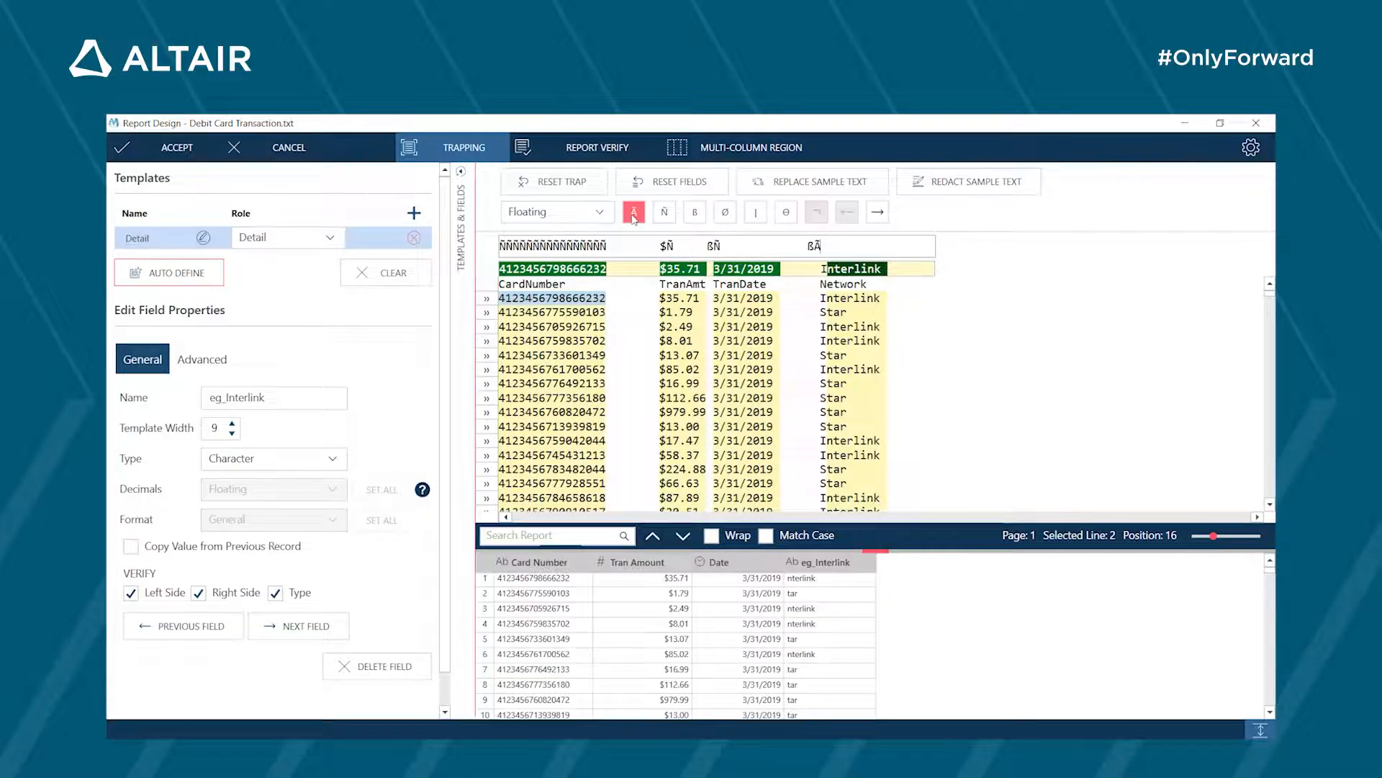
click(634, 214)
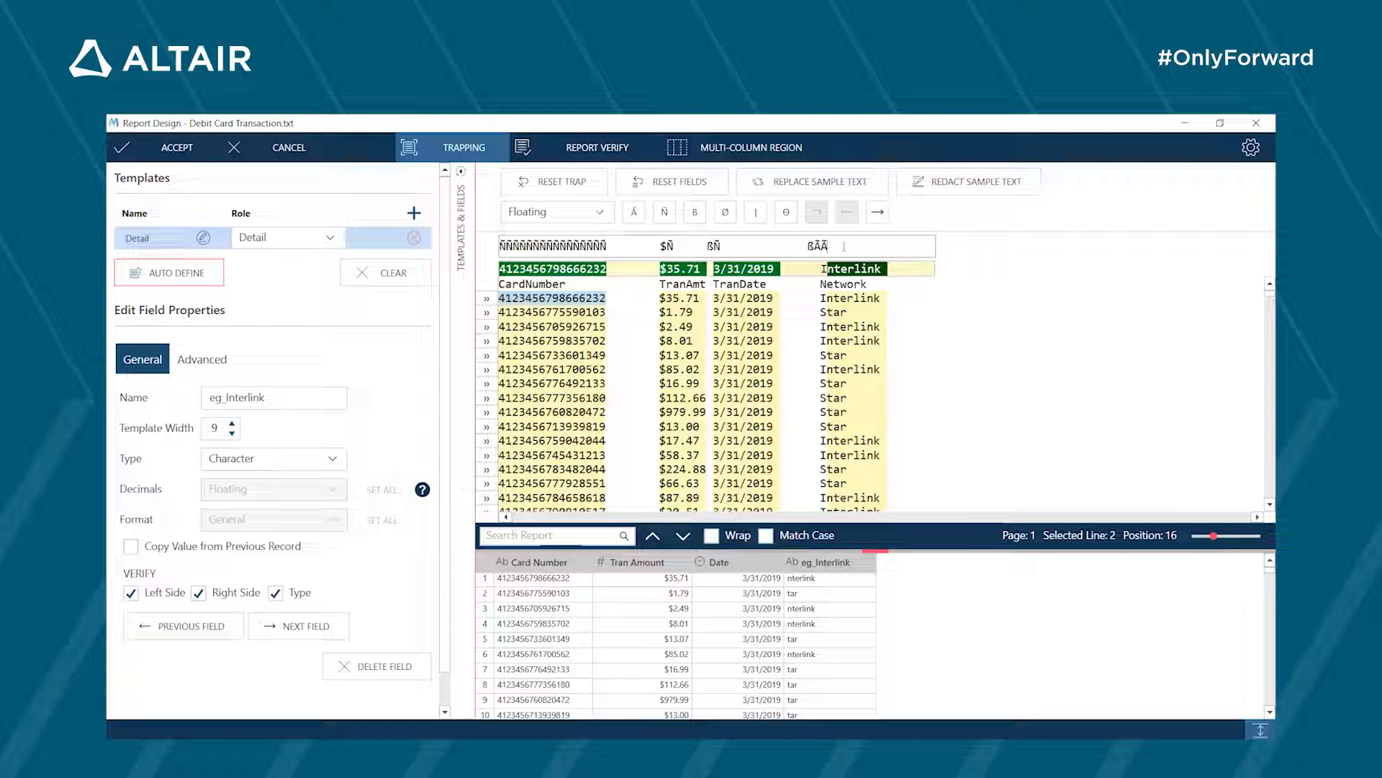
key(BackSpace)
key(BackSpace)
key(BackSpace)
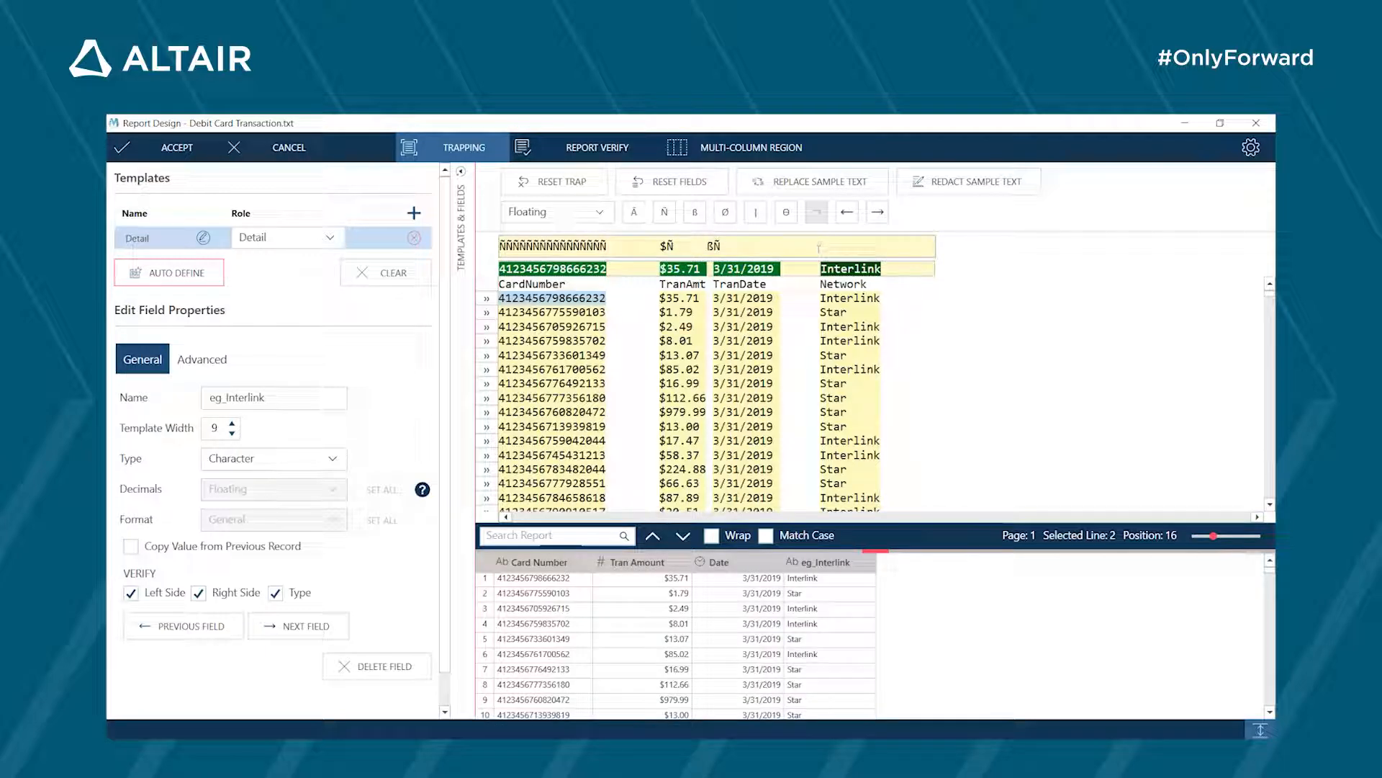
- Trap the network value with a blank followed by an alphabetic character (ßÃ) and name its field Network
click(694, 214)
click(635, 214)
drag(300, 399, 188, 406)
text(Network)
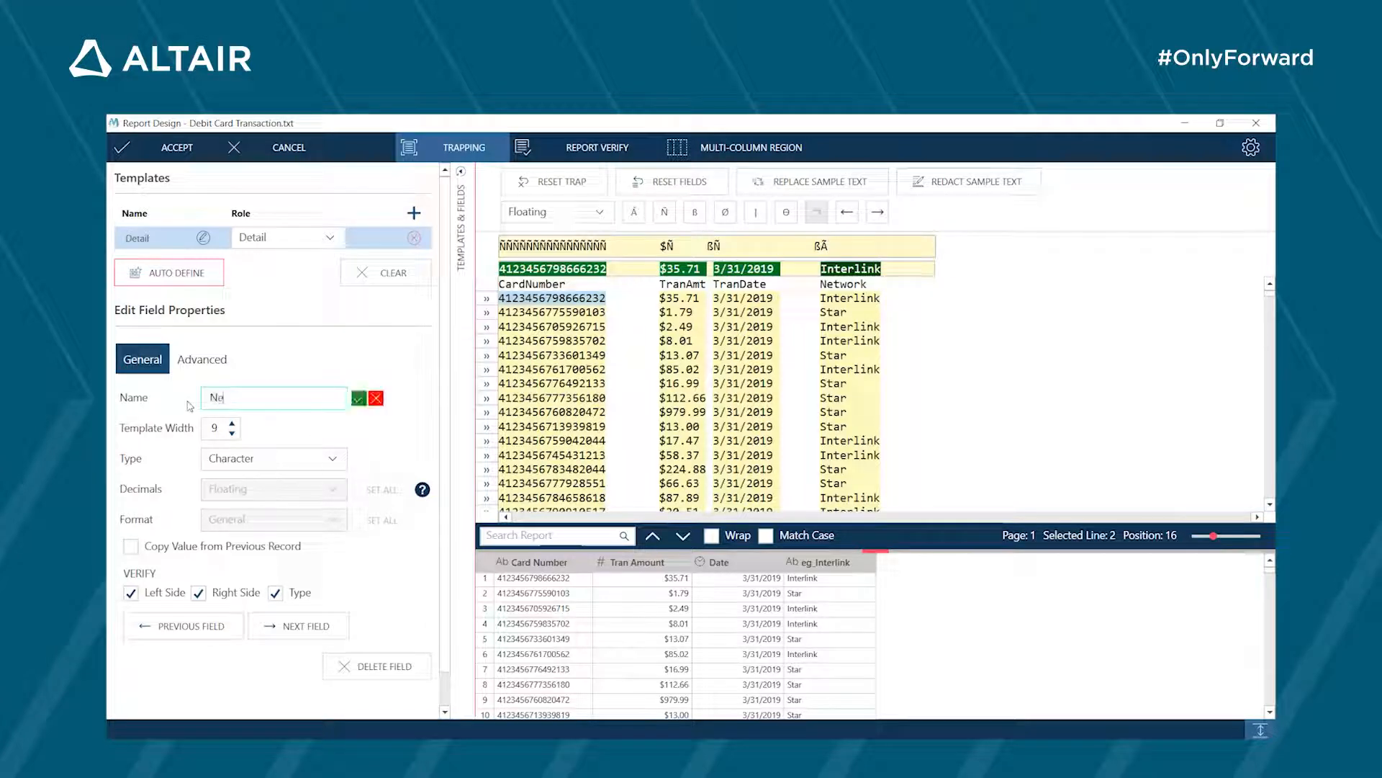
- Set the Network field's template width to 15
click(232, 425)
click(233, 425)
click(233, 425)
click(232, 425)
click(234, 425)
click(234, 425)
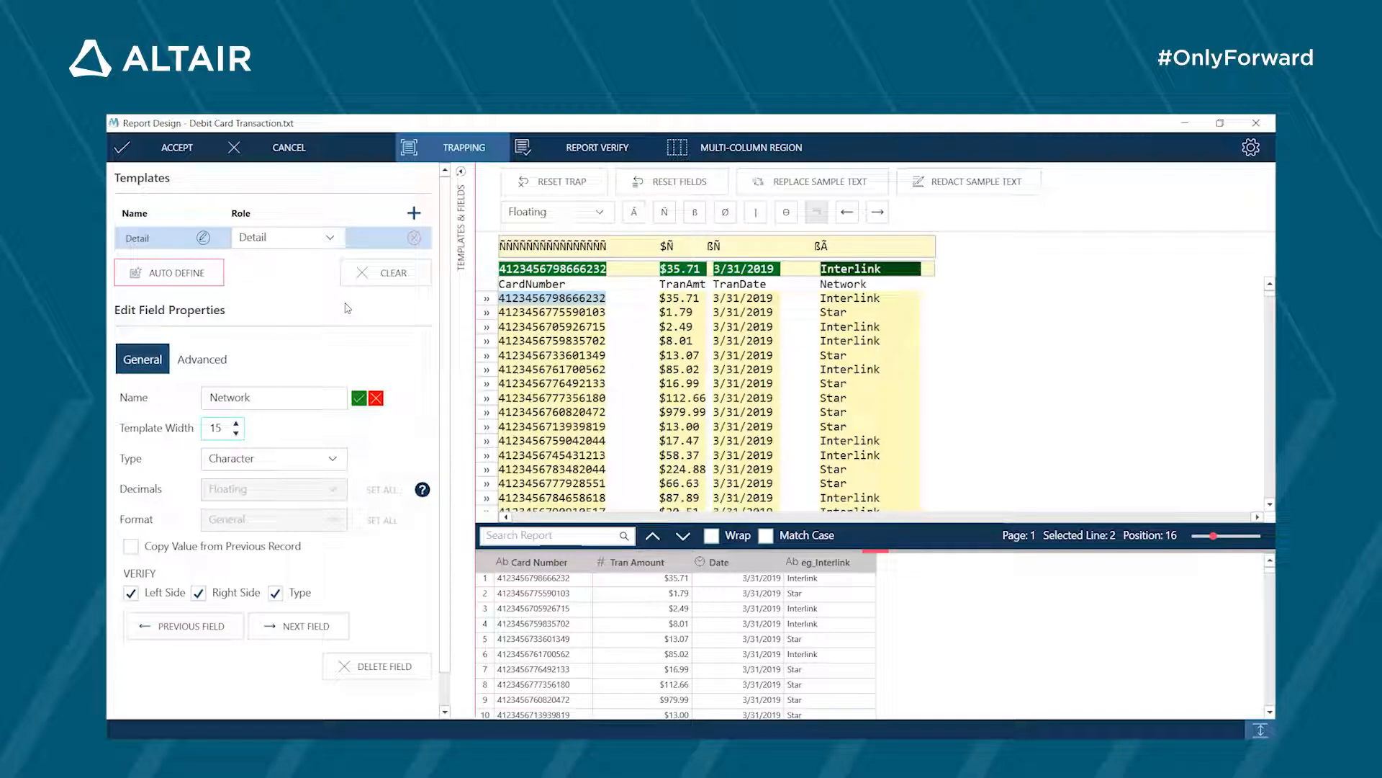
- Verify the template's field boundaries across the report and return to field editing without applying any automatic adjustments
click(573, 152)
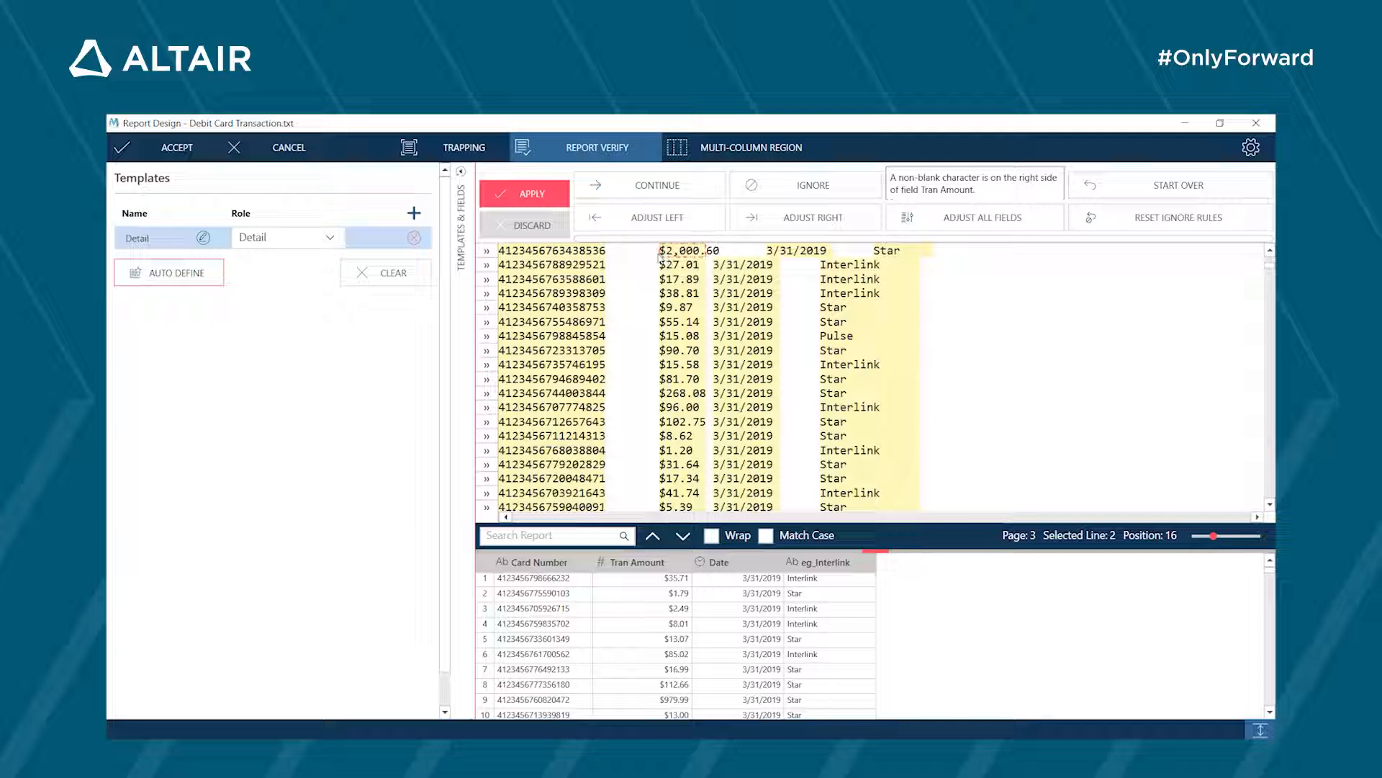
click(550, 229)
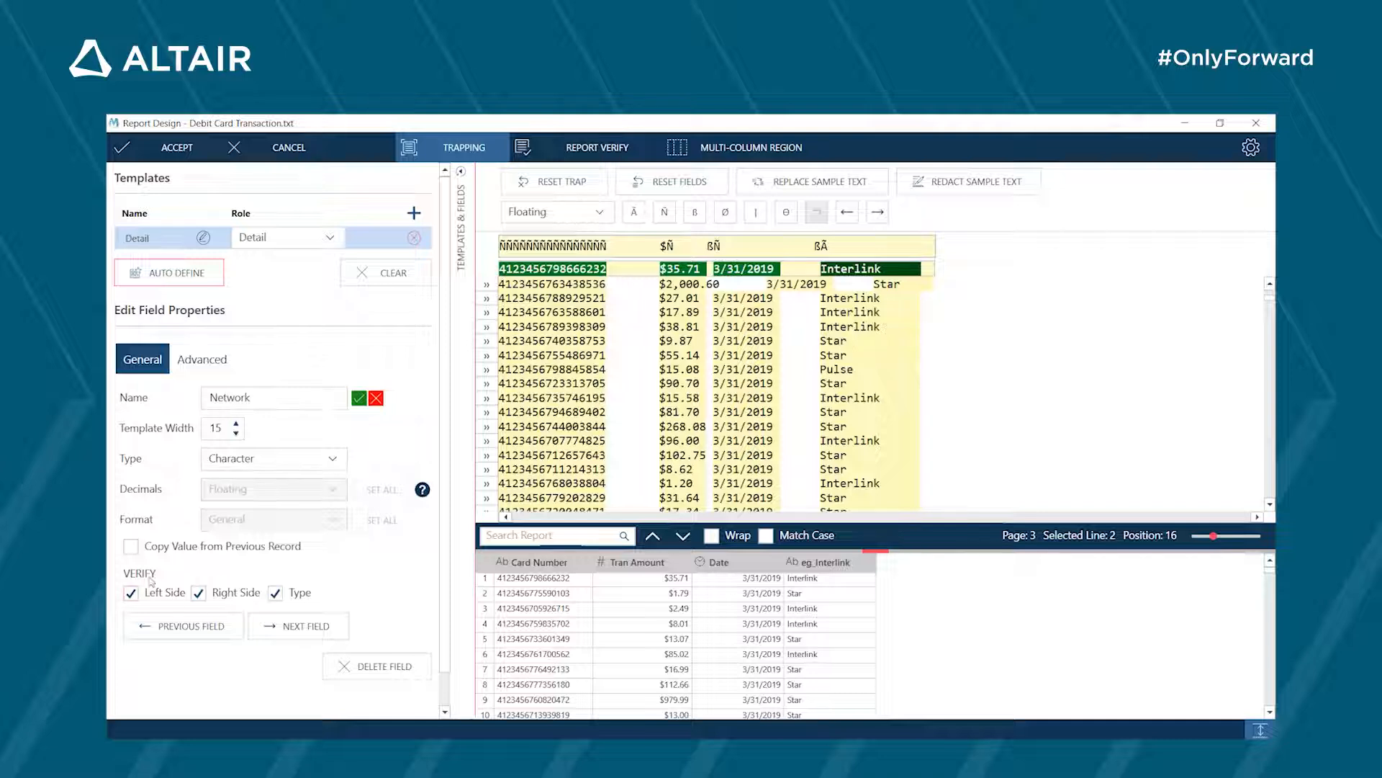
- Apply the new name Network and widen the Tran Amount field's template so it covers the full $2,000.60 amount
click(177, 626)
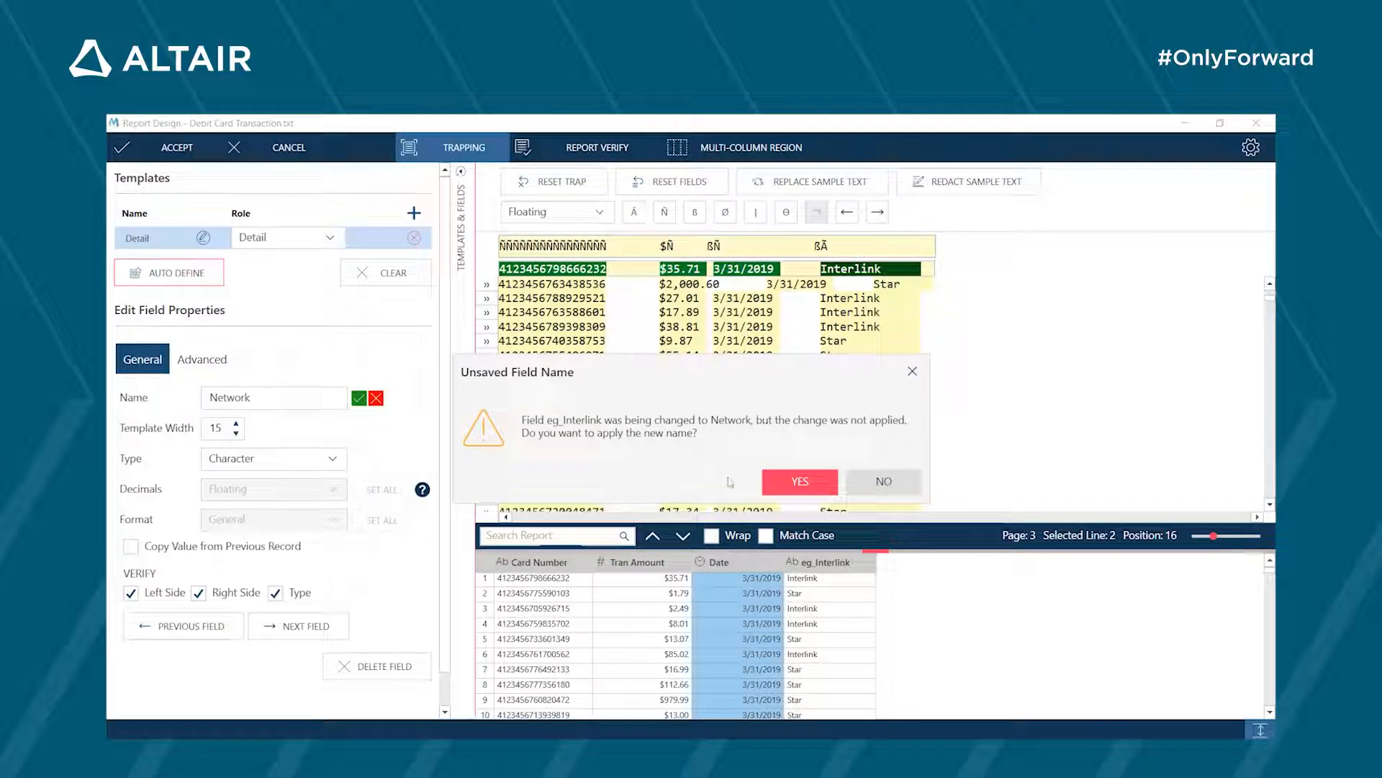
click(774, 486)
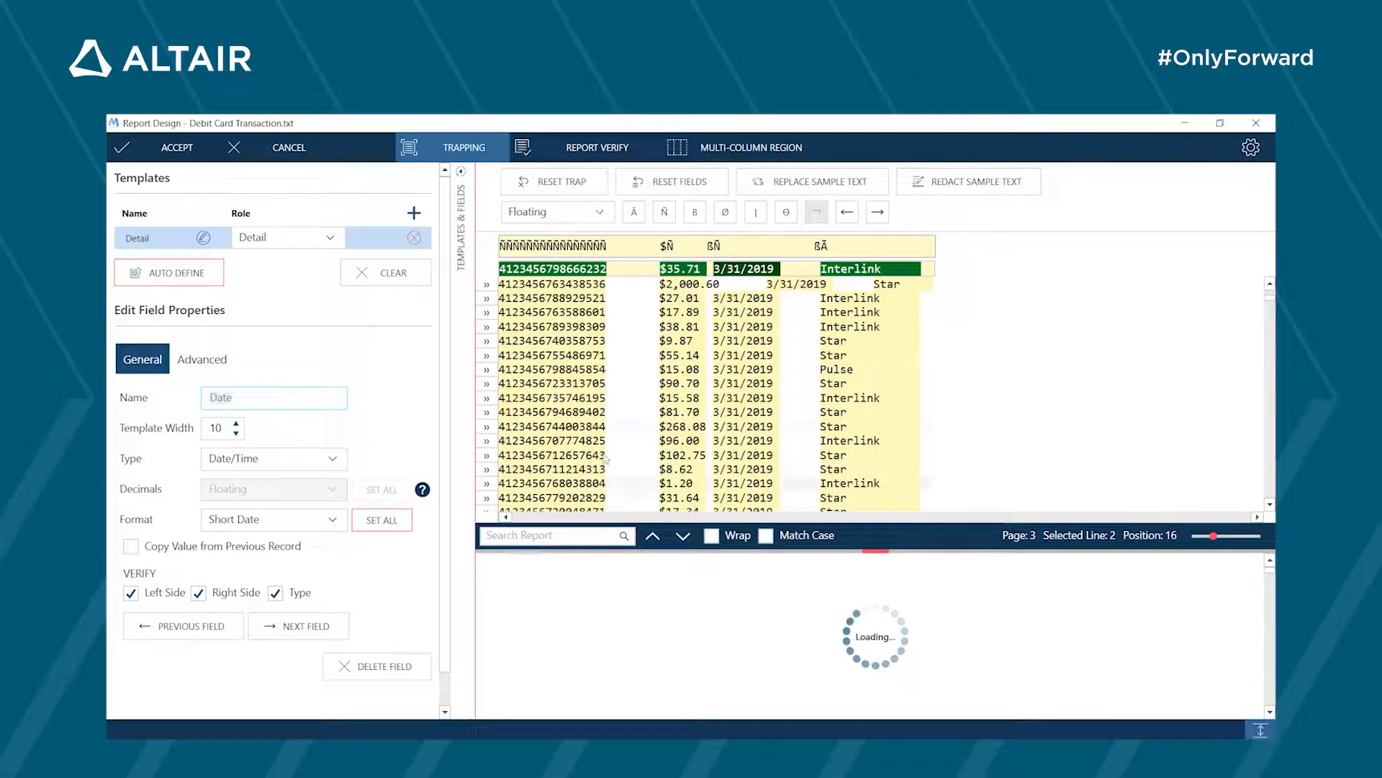
click(152, 622)
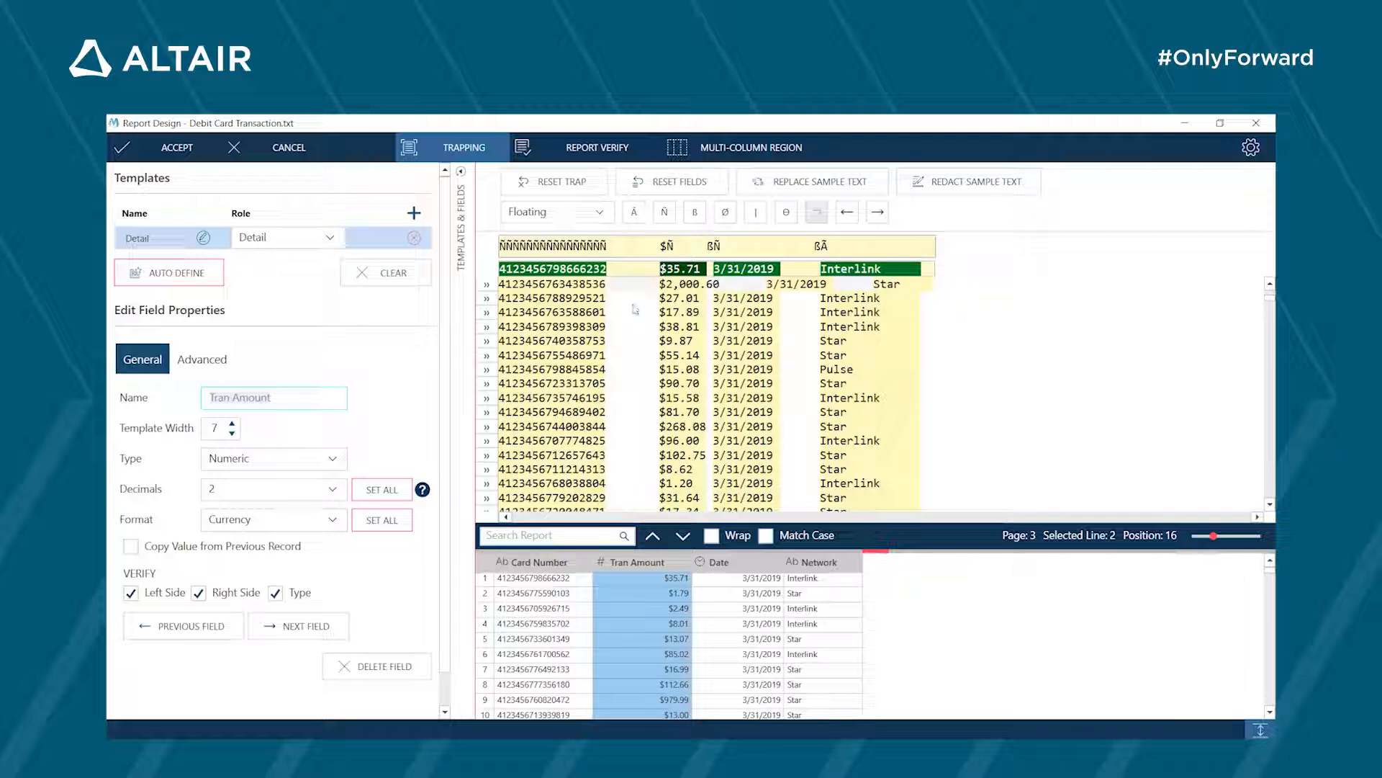
click(233, 424)
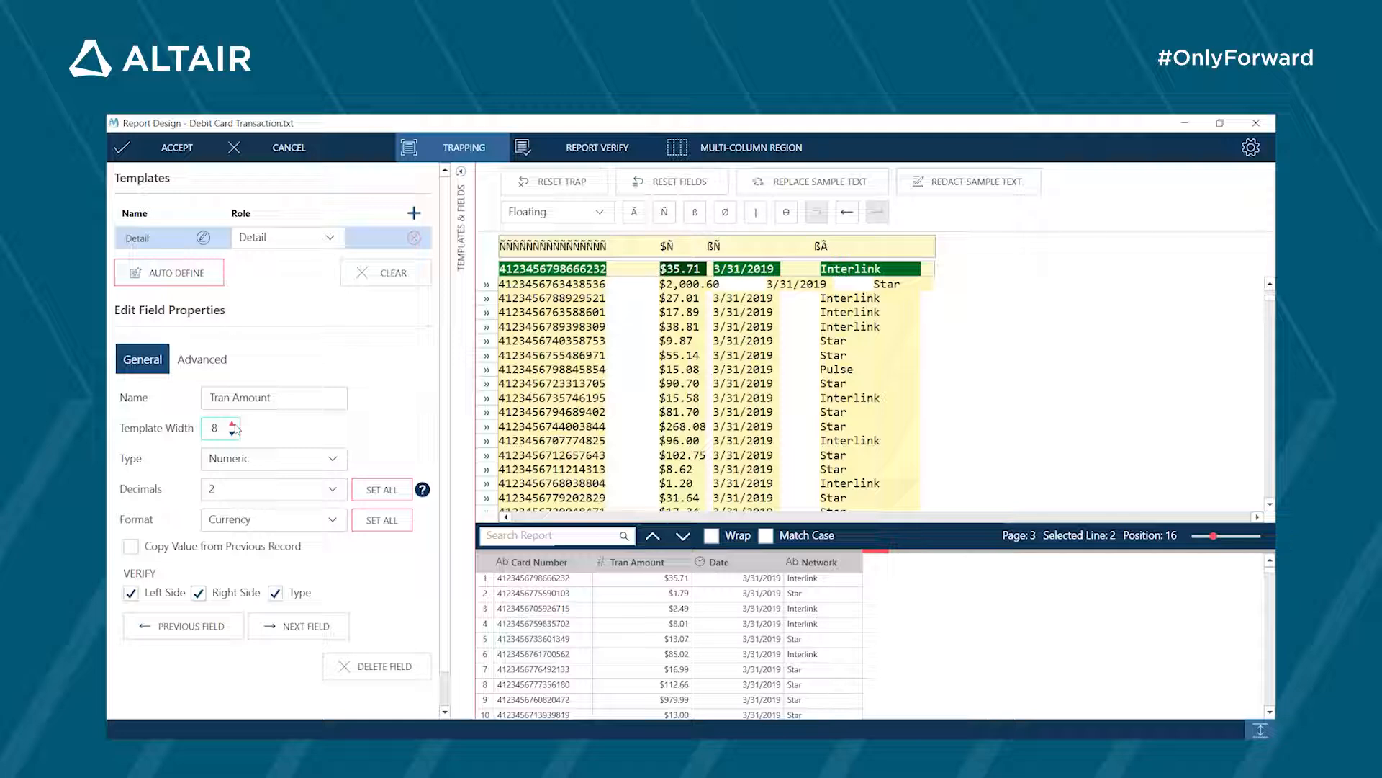
click(233, 424)
- Verify the widened fields across the report, applying the verification, and accept the report design
click(612, 154)
click(797, 481)
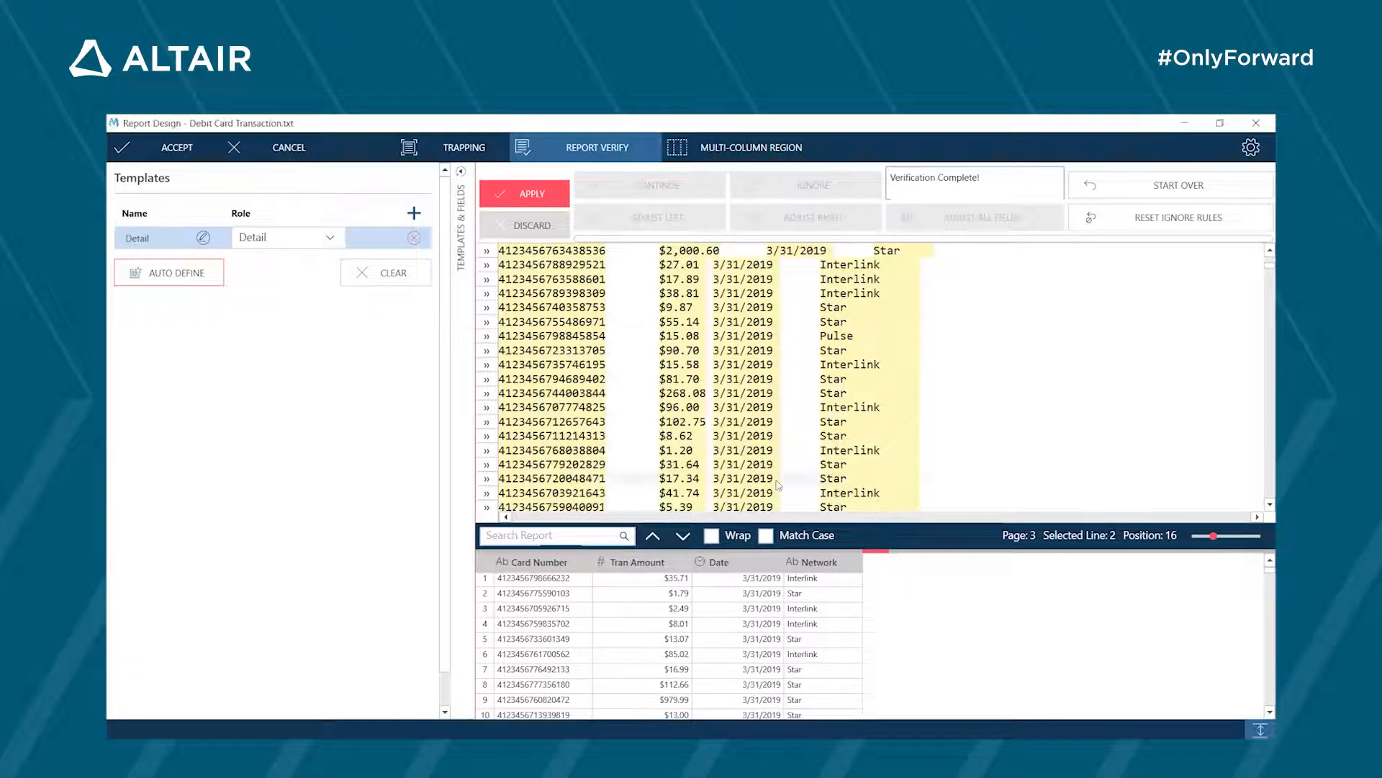
click(139, 157)
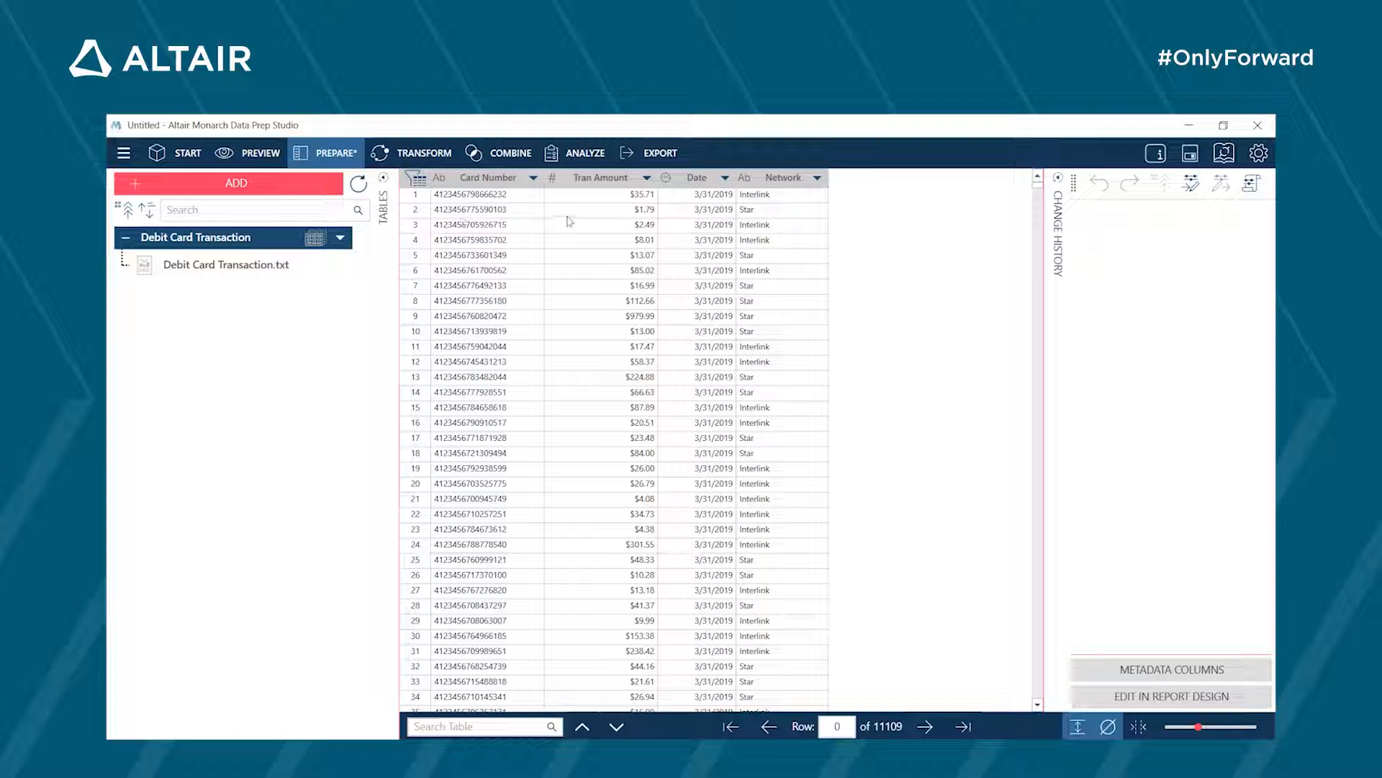
- Set up a grouping of the Debit Card Transaction table by Card Number, including only Tran Amount with the Sum and Count aggregates
click(423, 158)
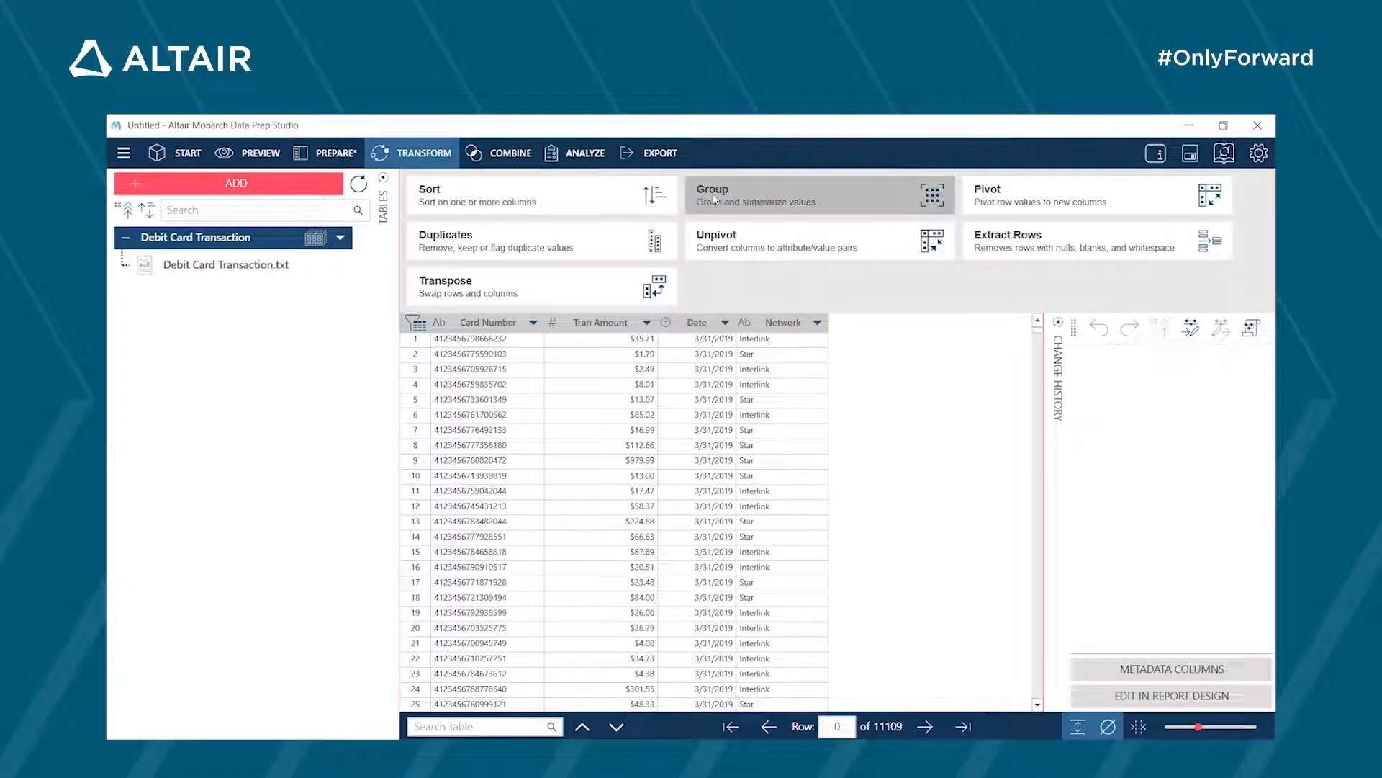
click(715, 200)
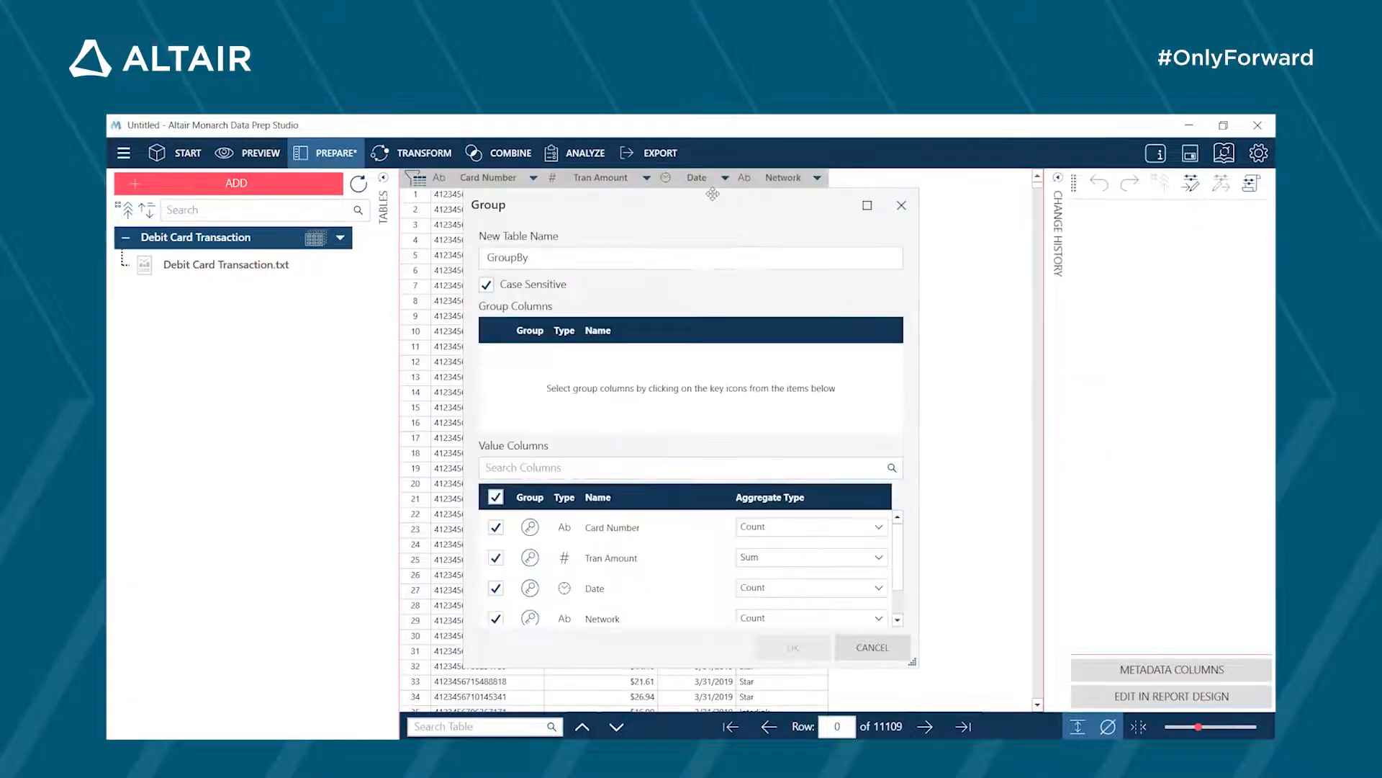
click(530, 527)
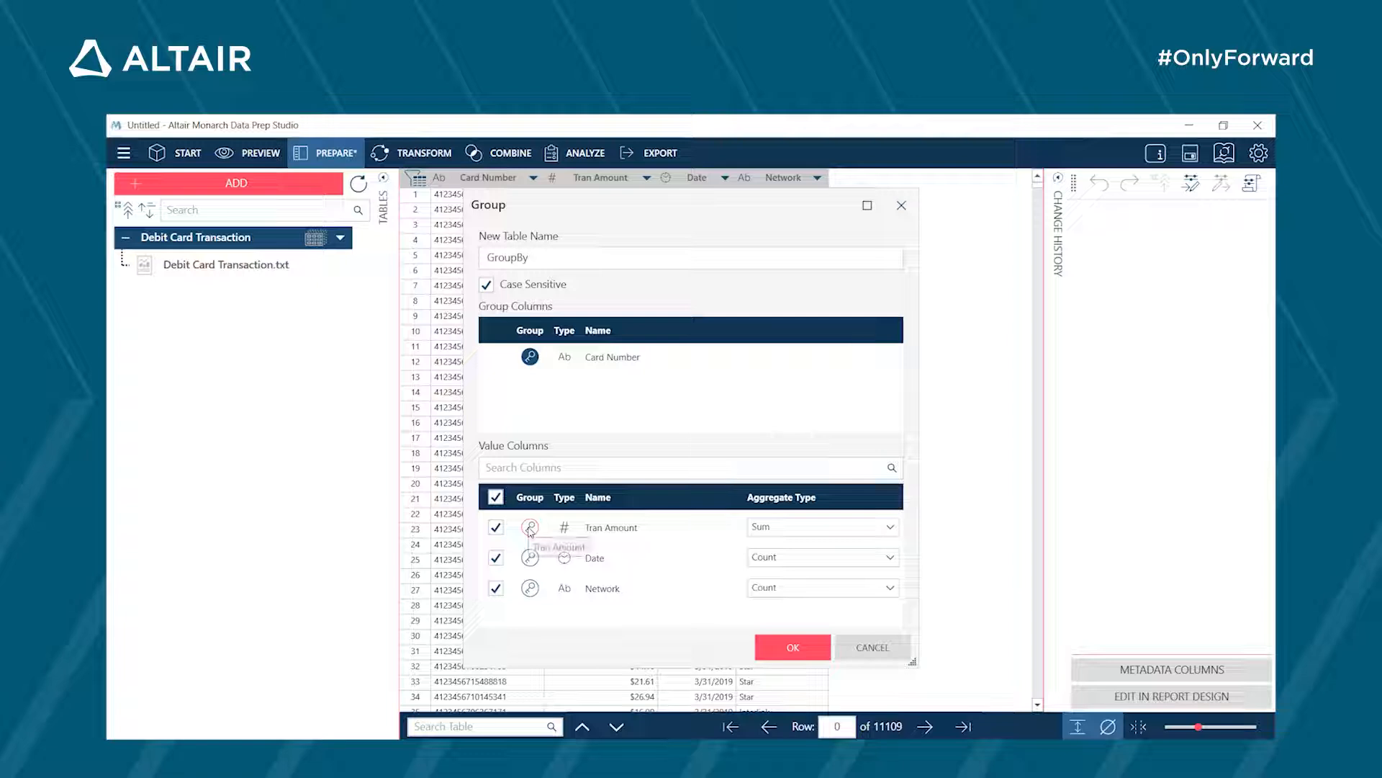
click(496, 496)
click(497, 528)
click(827, 531)
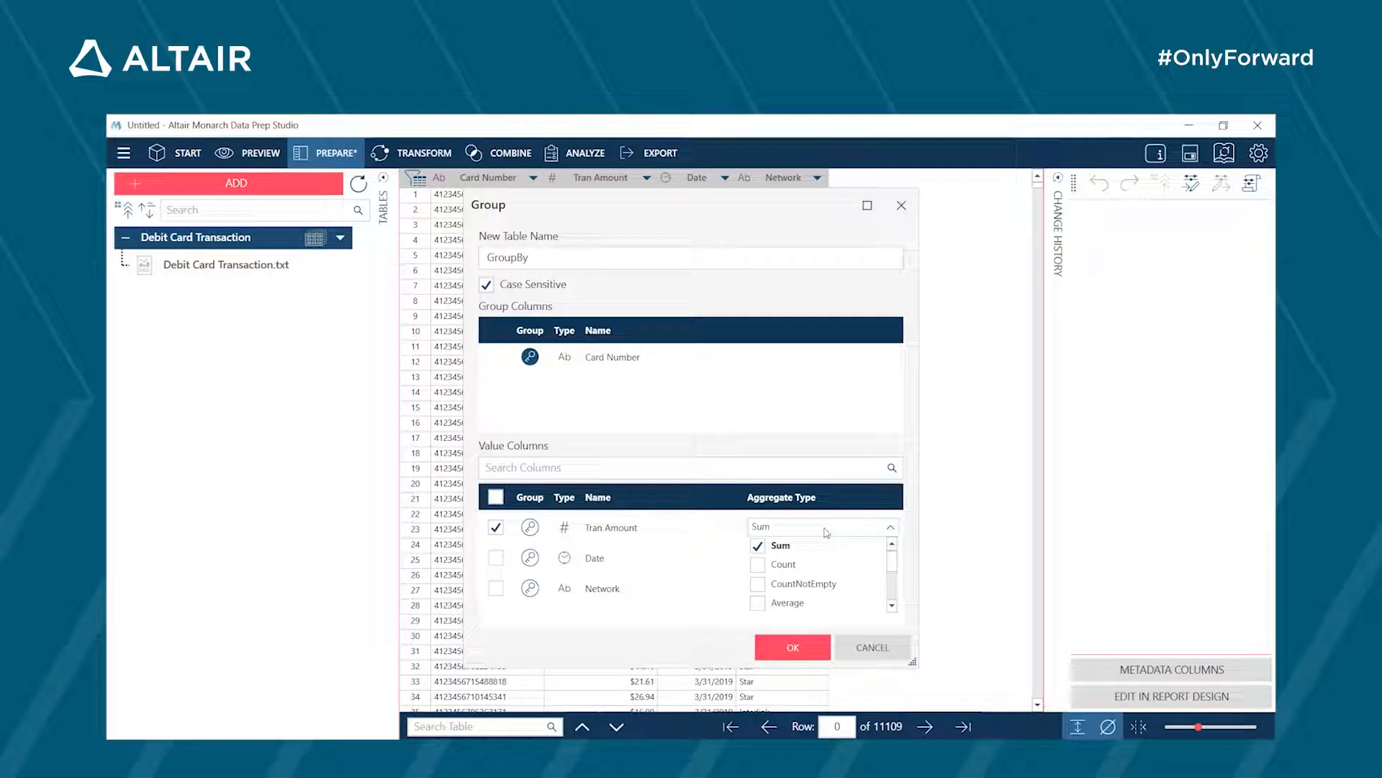
click(758, 566)
click(779, 646)
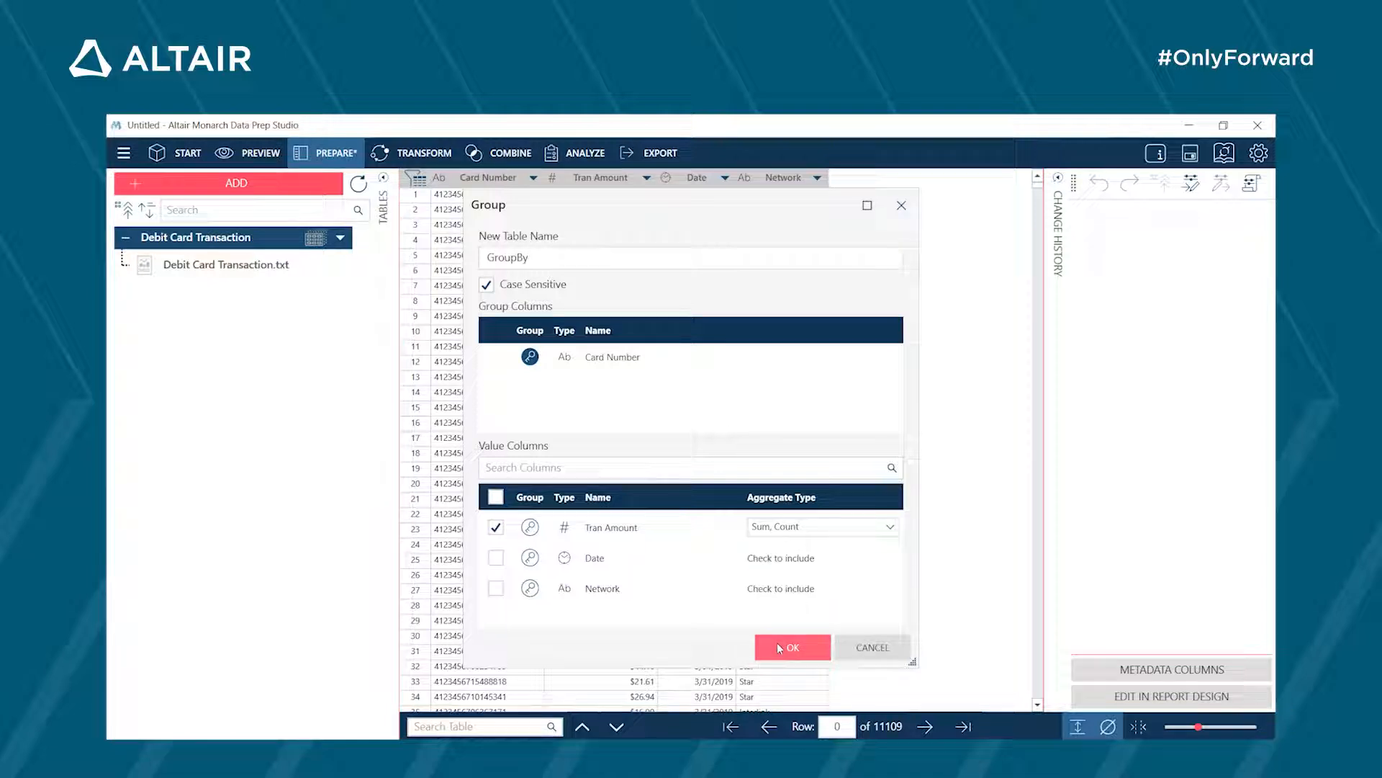
- Name the new grouped table Active Cards and create it
double_click(559, 260)
text(Ac)
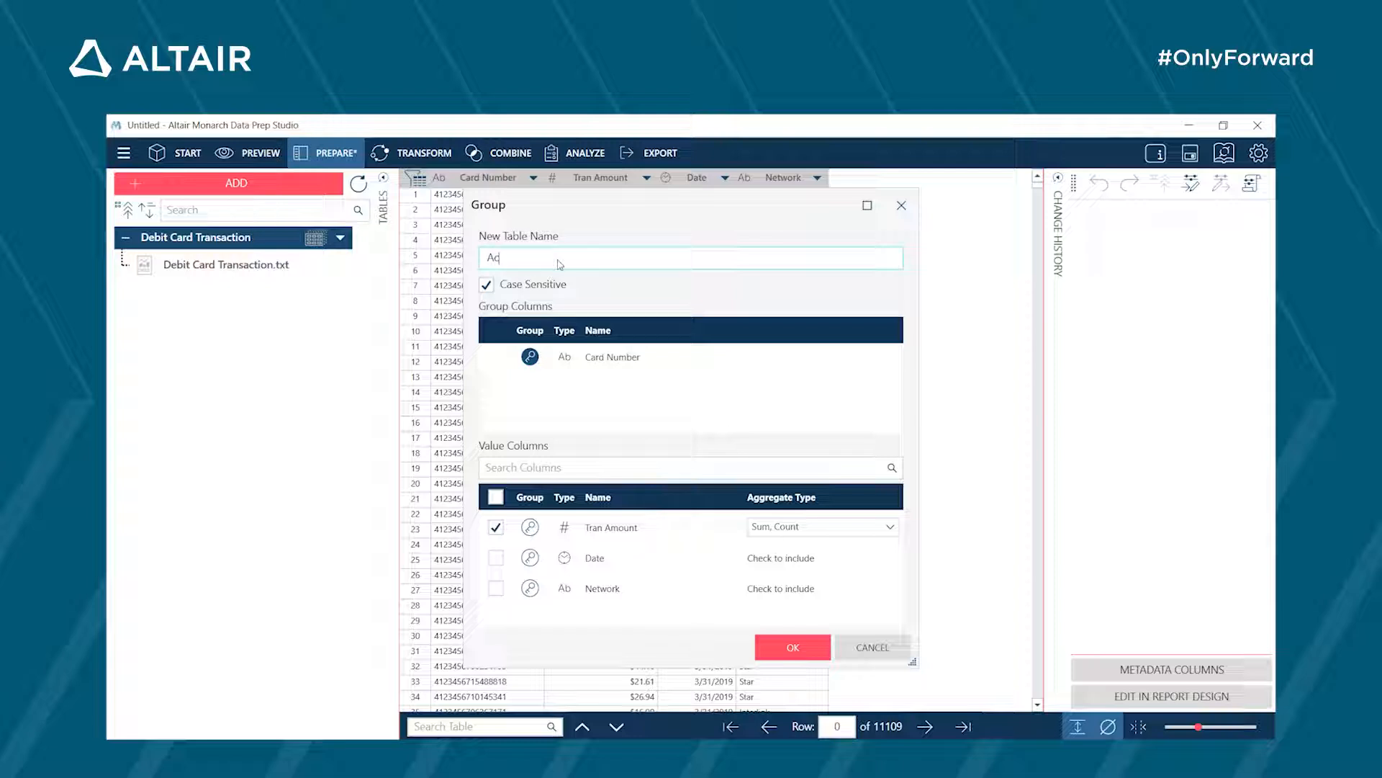
text(tive Cards)
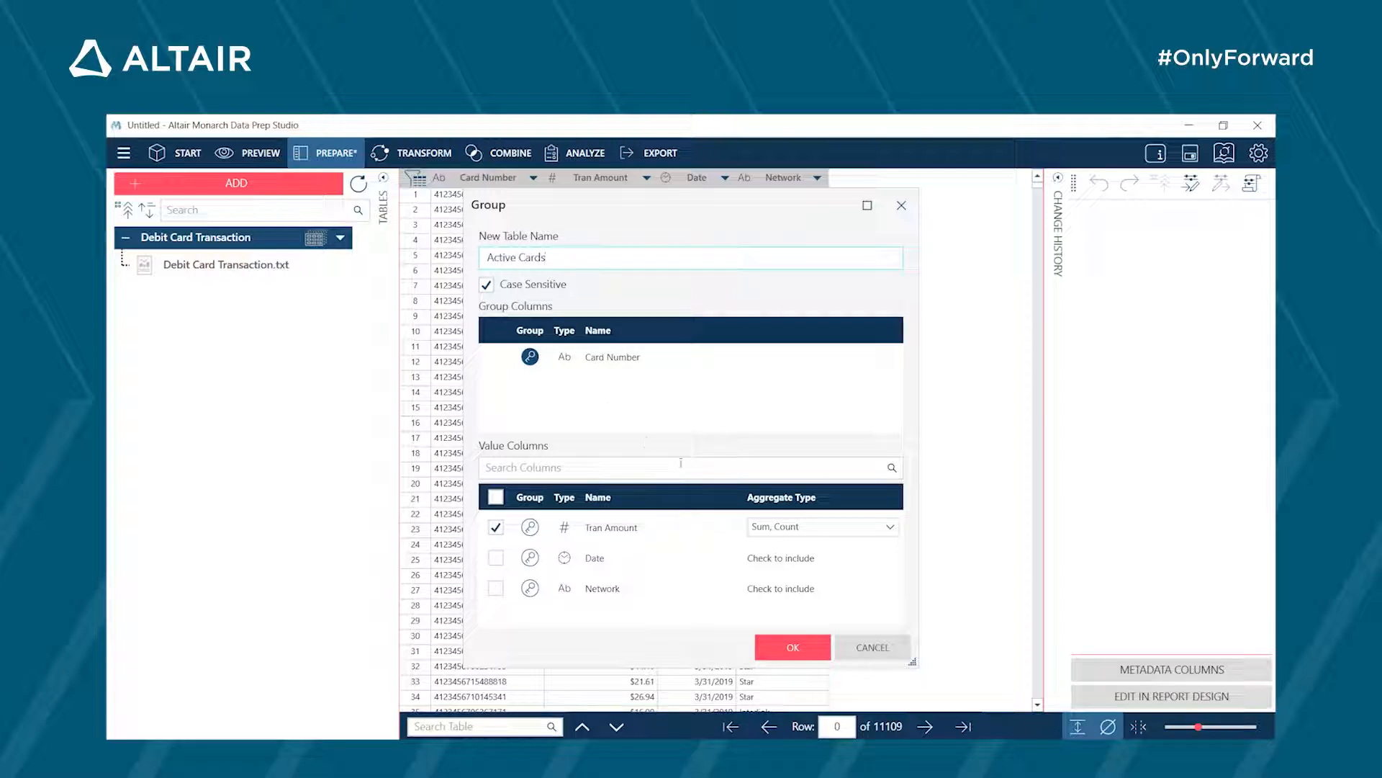
click(772, 645)
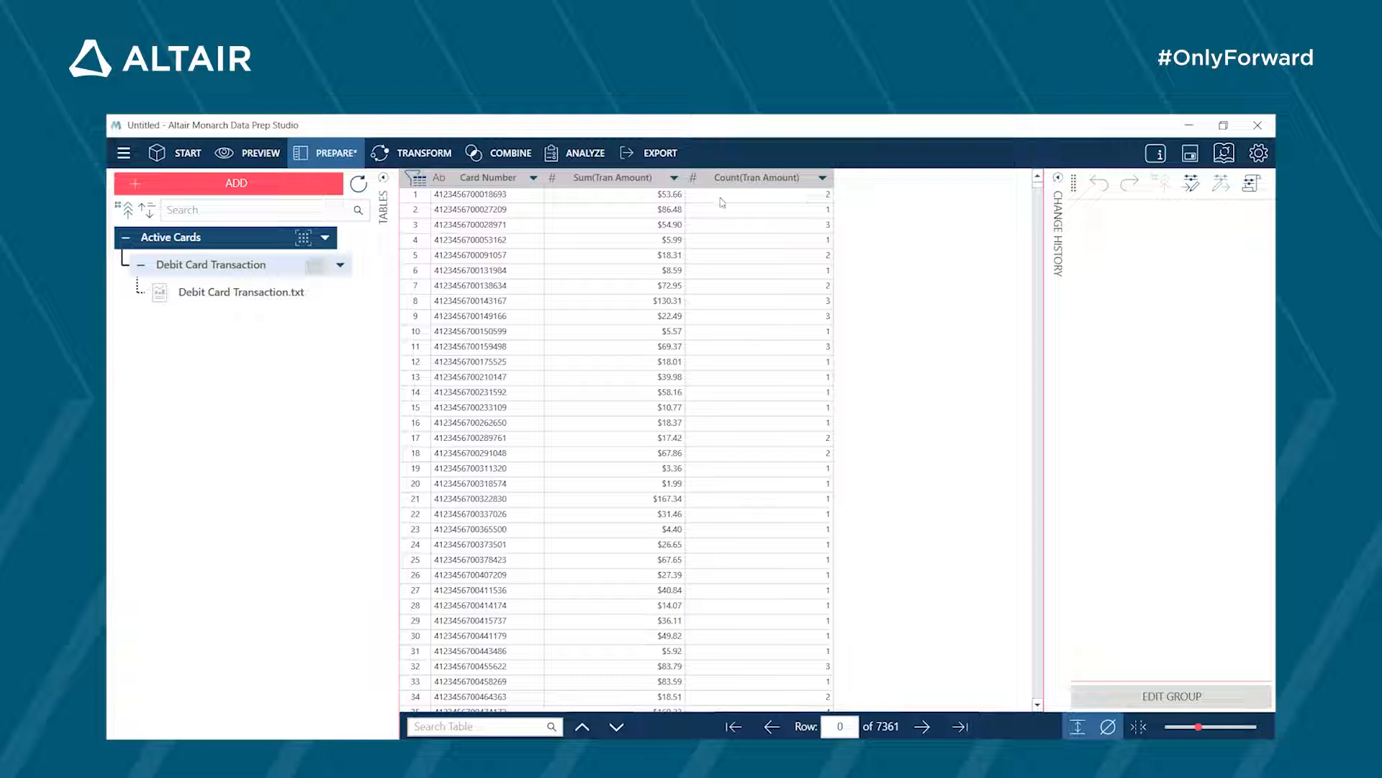
- Sort the grouped table by Count(Tran Amount) in descending order into a new table named Active Cards
click(824, 181)
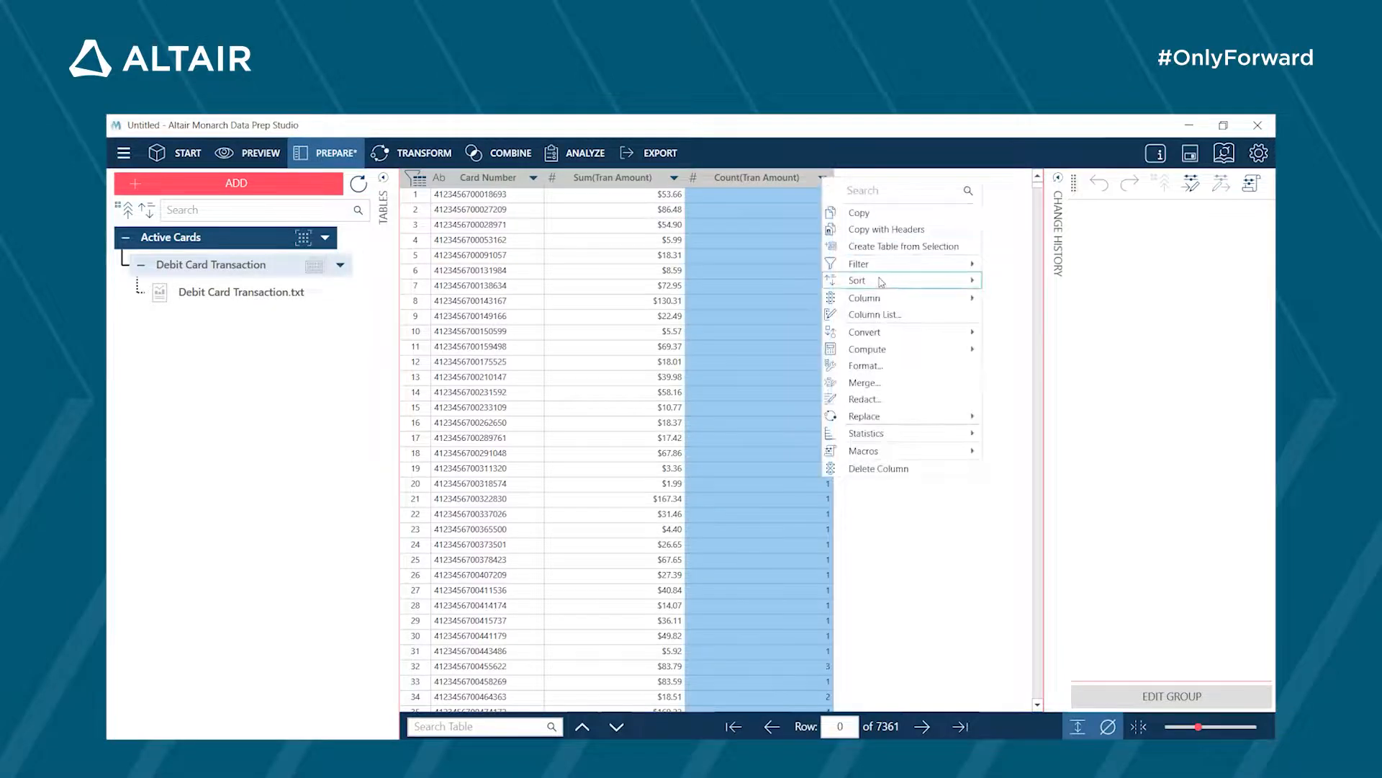
mouse_move(881, 281)
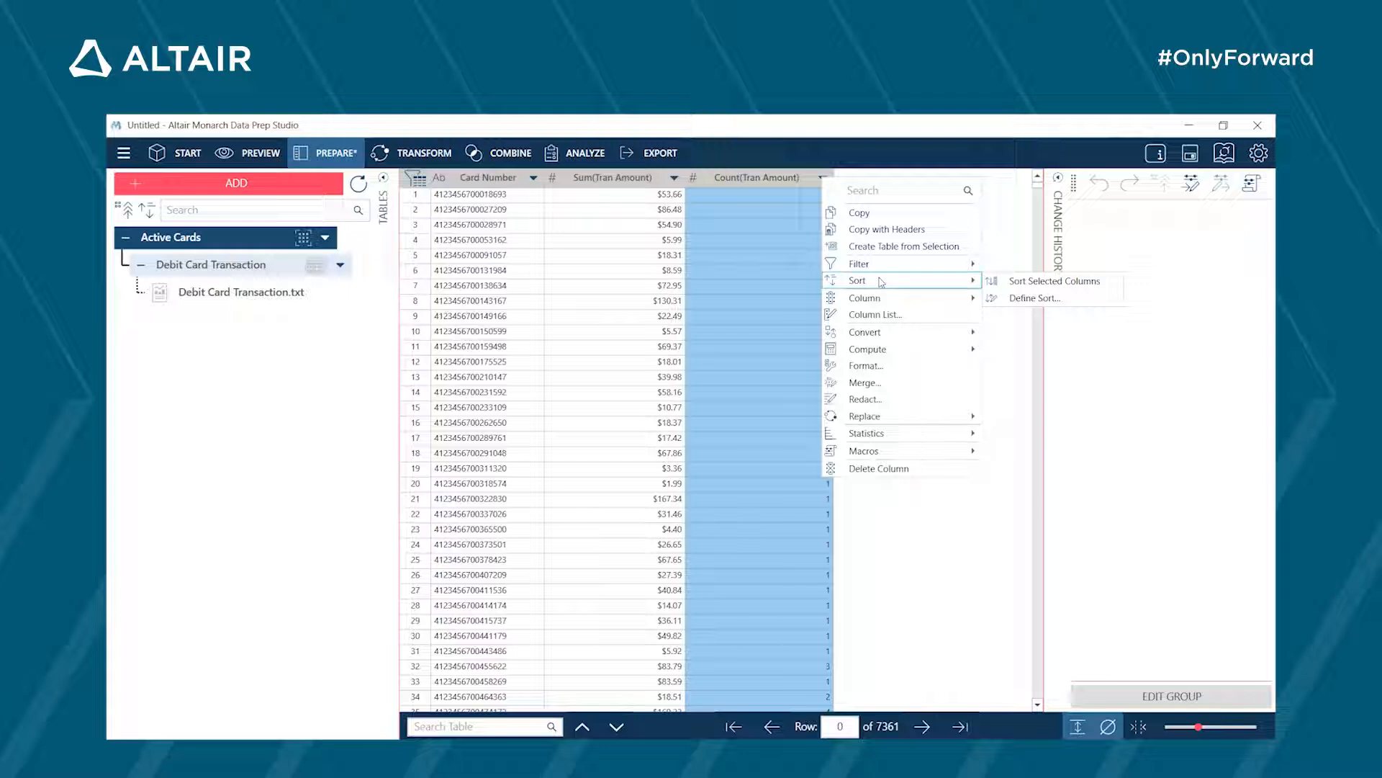
click(1029, 298)
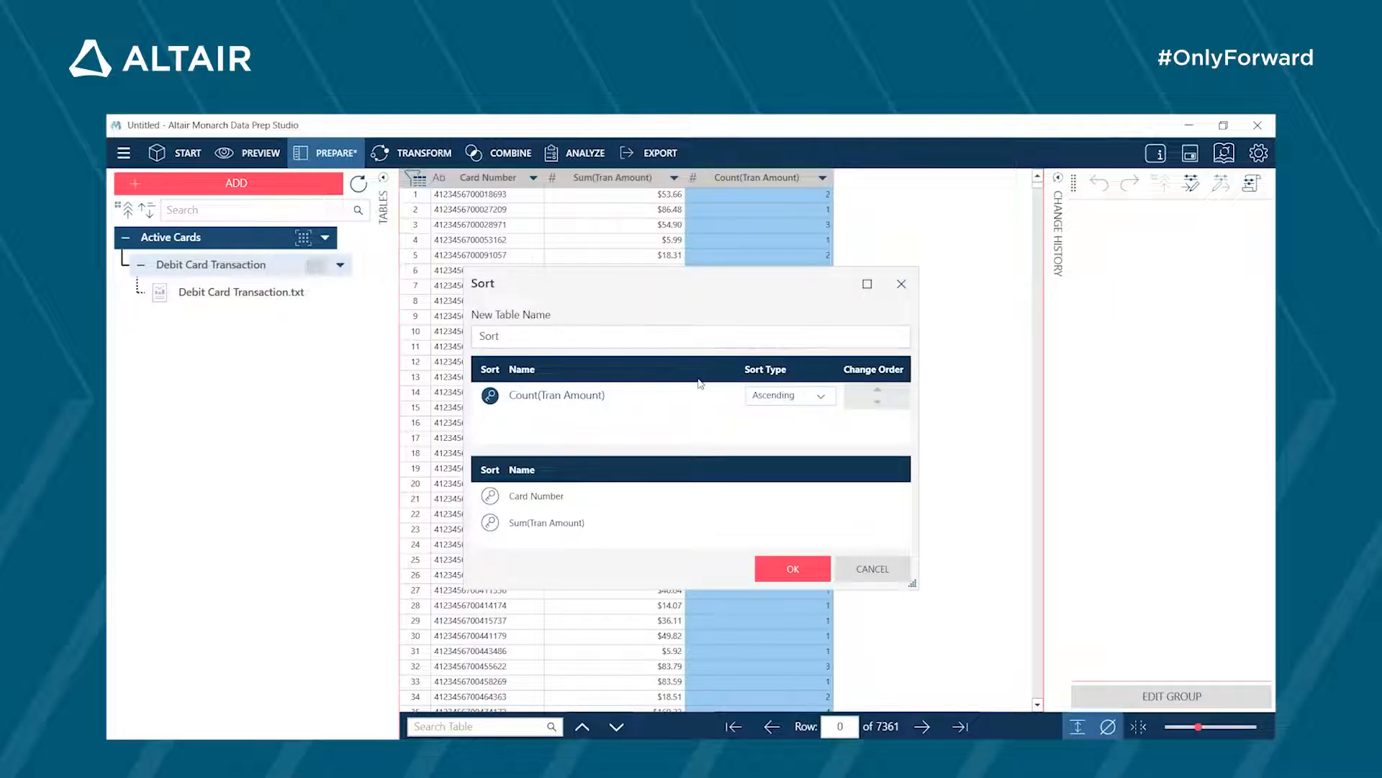
click(770, 398)
click(778, 434)
text(Adtive Cards)
click(786, 569)
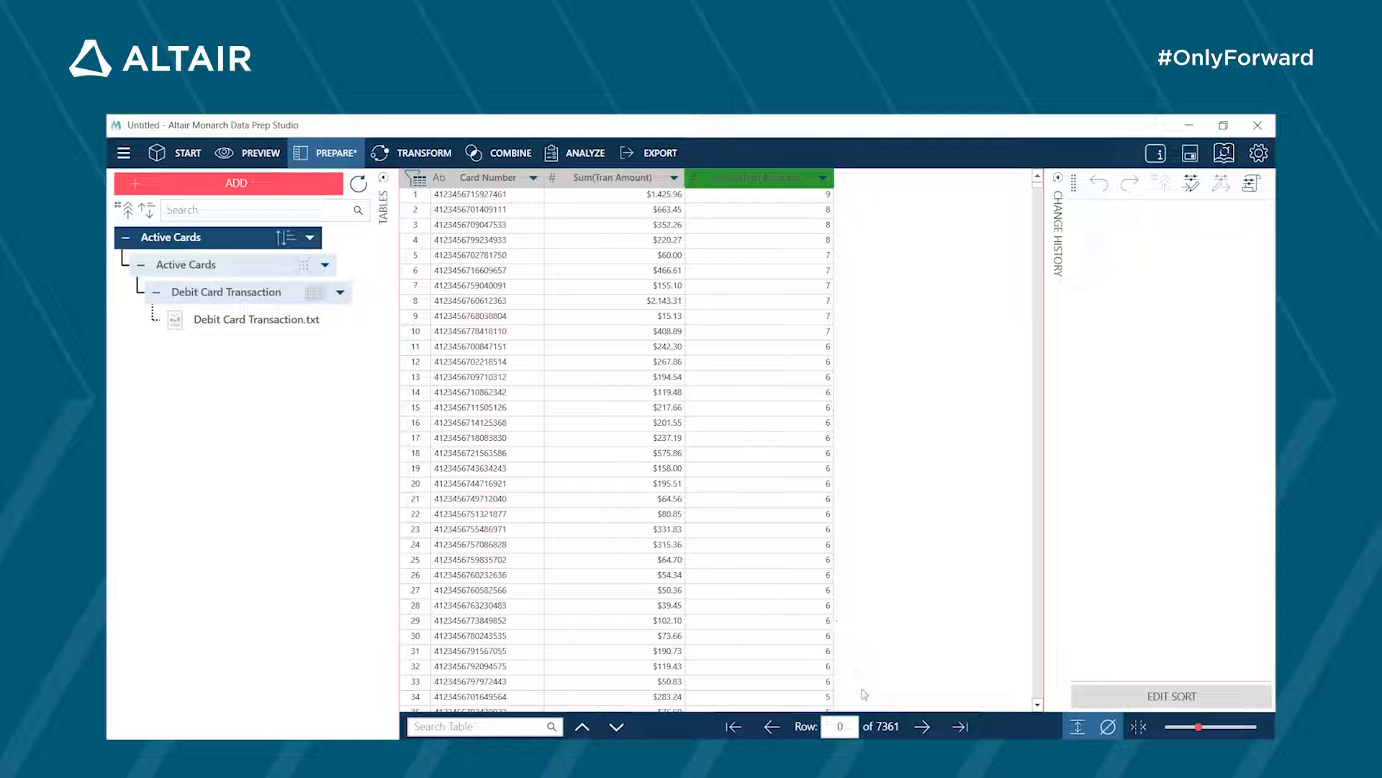
- Review the source report, the Debit Card Transaction table, and the grouped and sorted Active Cards tables in turn
click(256, 322)
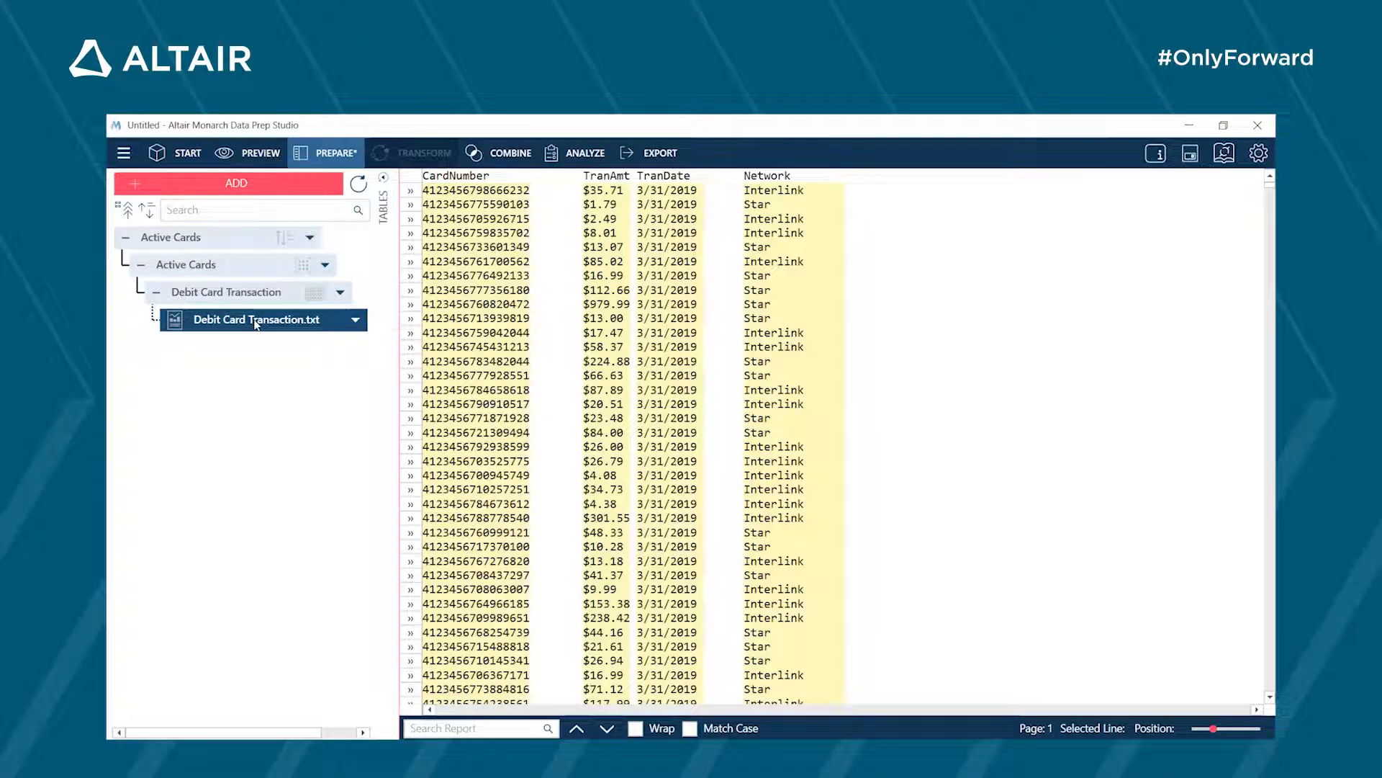
click(249, 296)
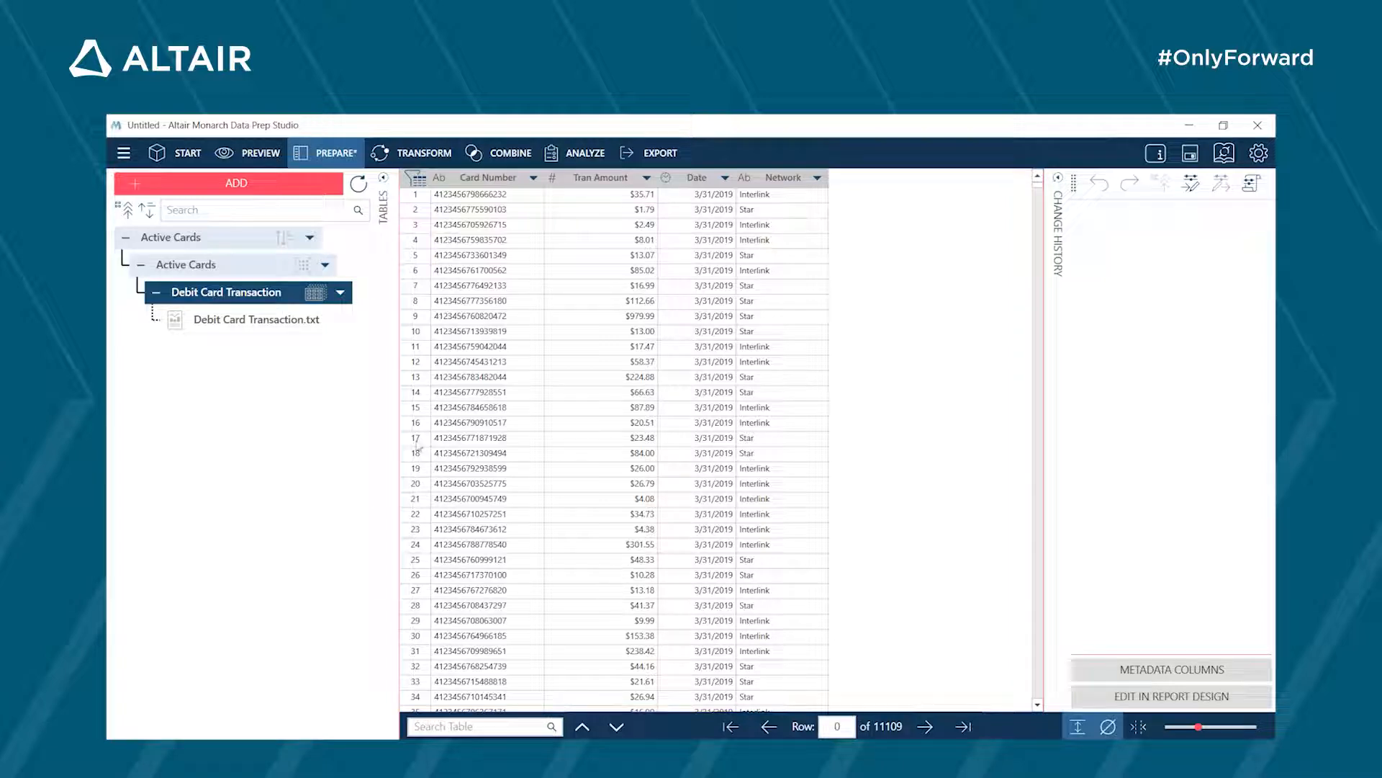
click(239, 272)
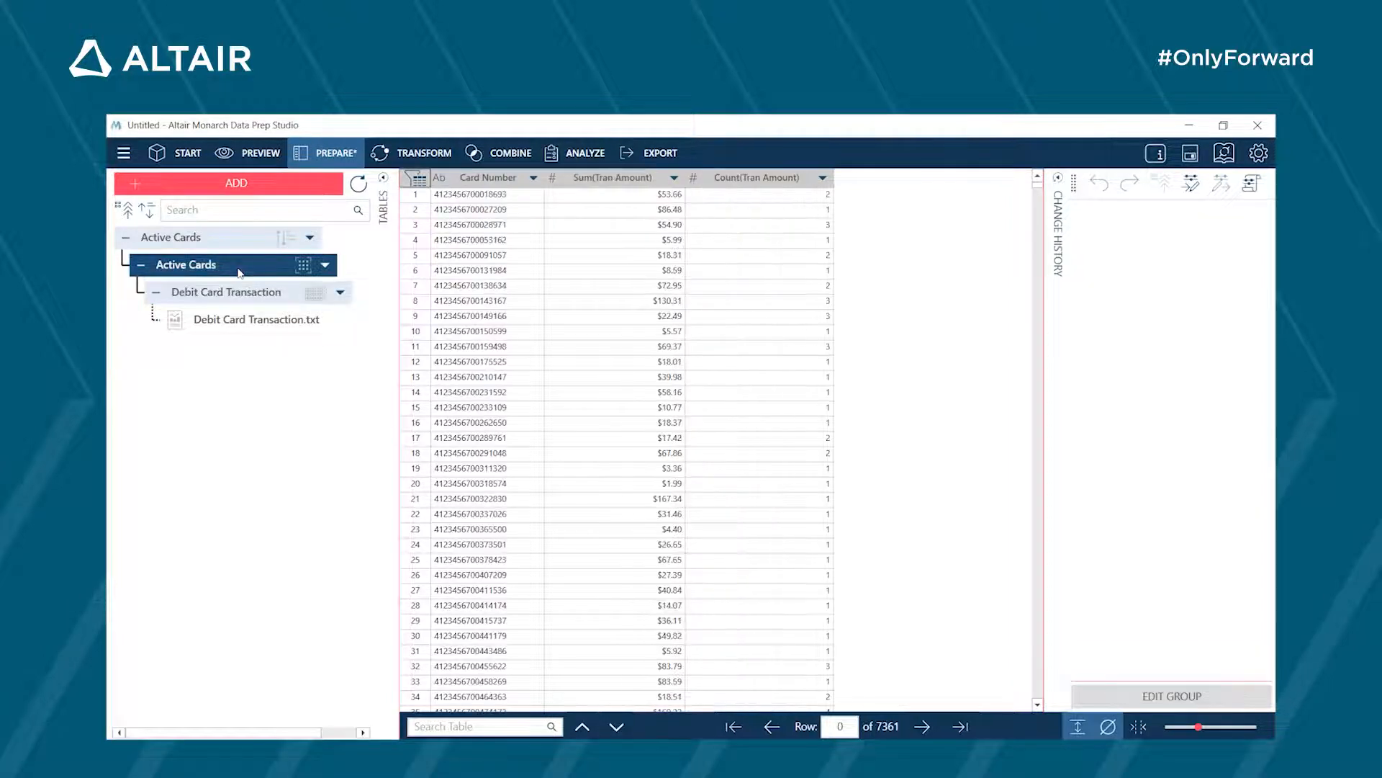
click(232, 244)
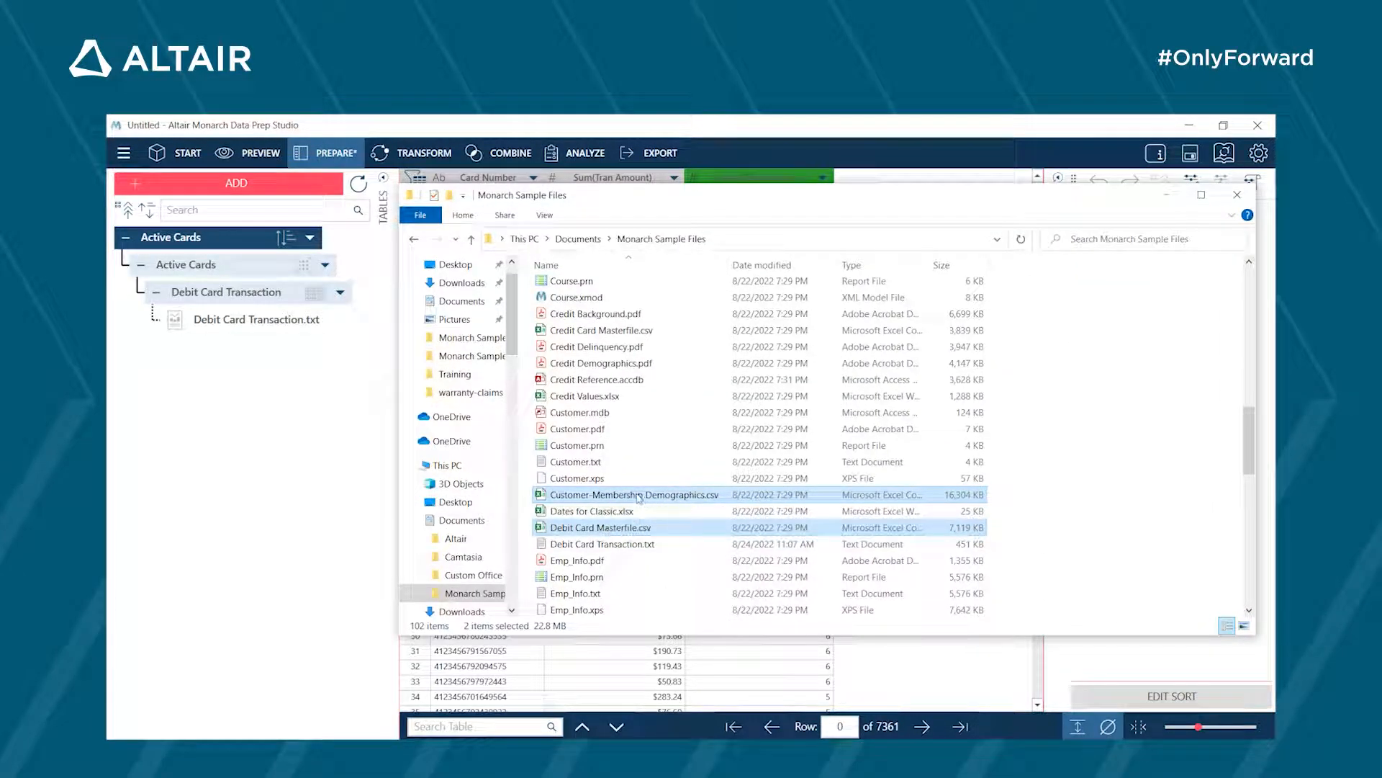
- Add Customer-Membership Demographics.csv and Debit Card Masterfile.csv from the Monarch Sample Files folder and load both tables
drag(639, 496, 229, 396)
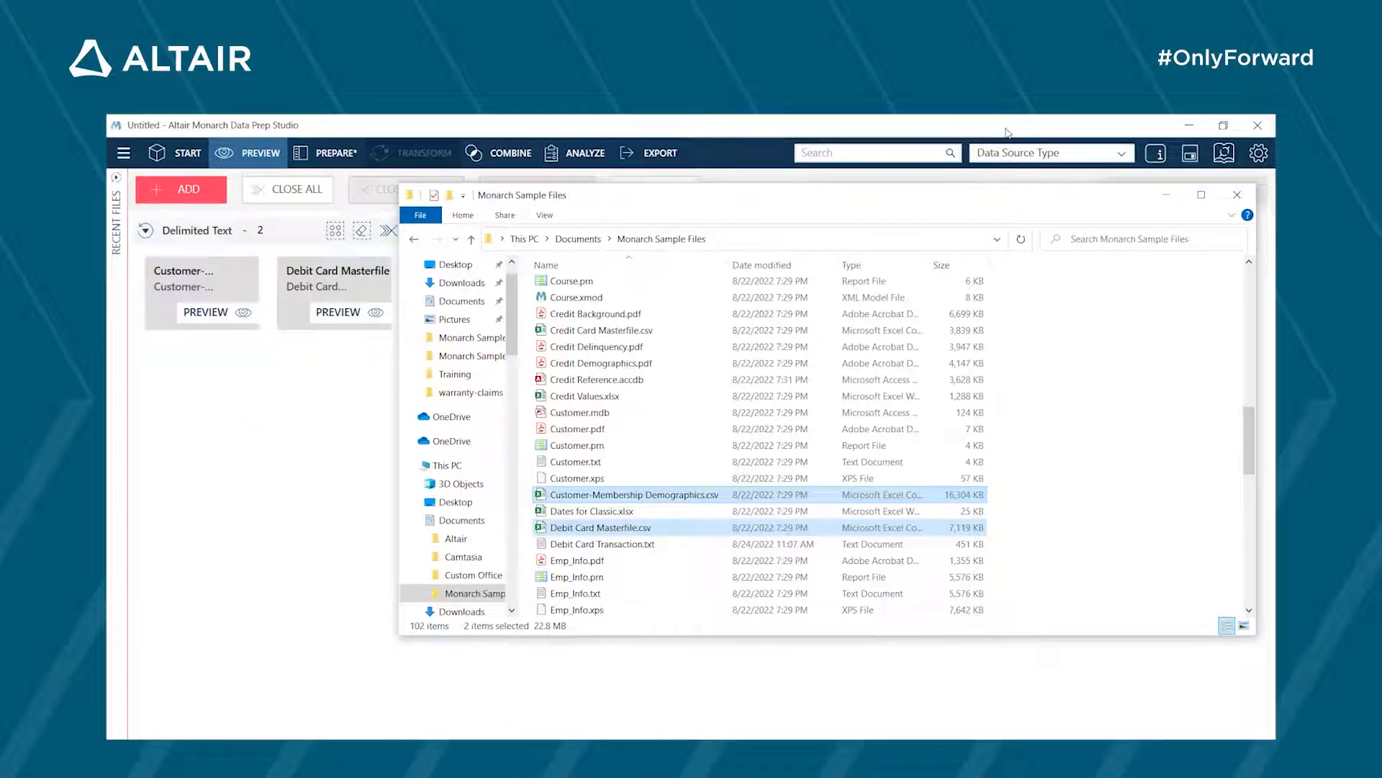
click(1172, 194)
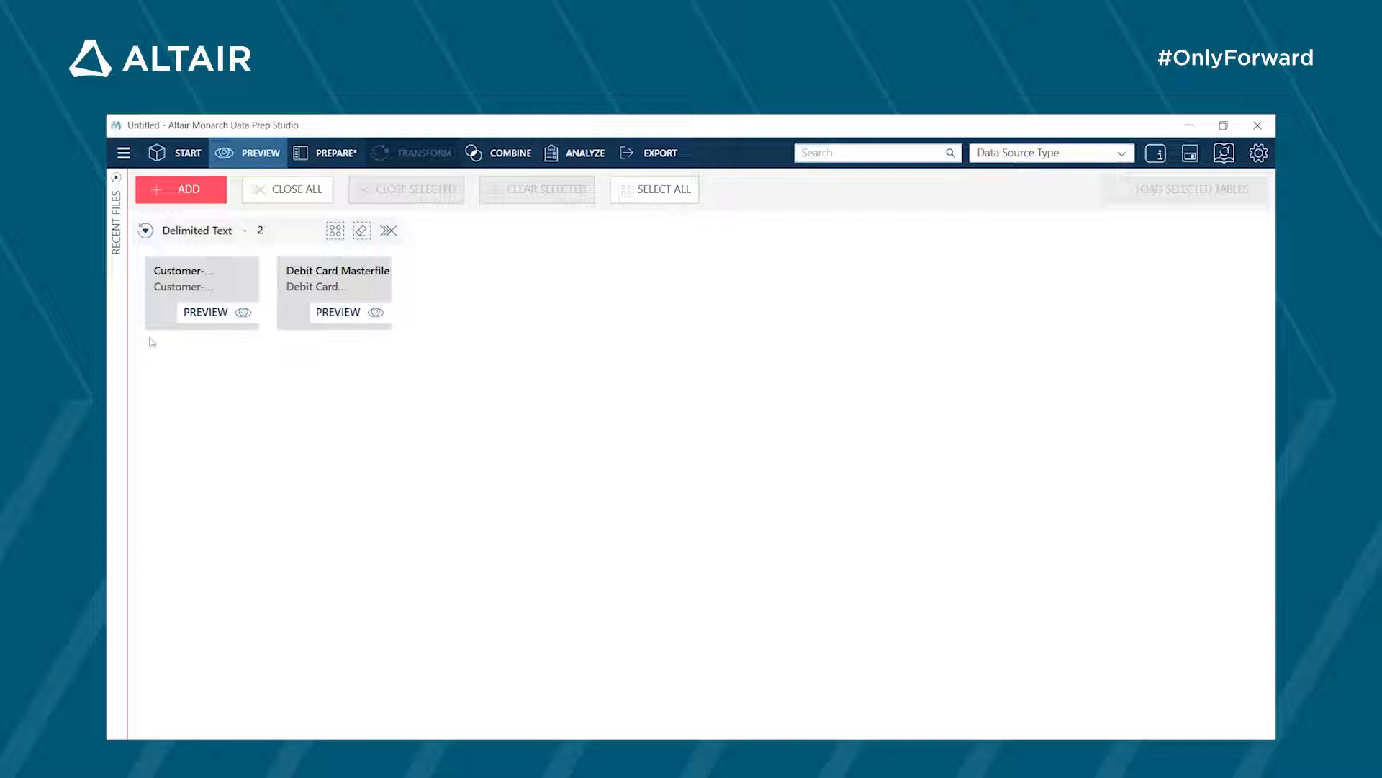
click(162, 298)
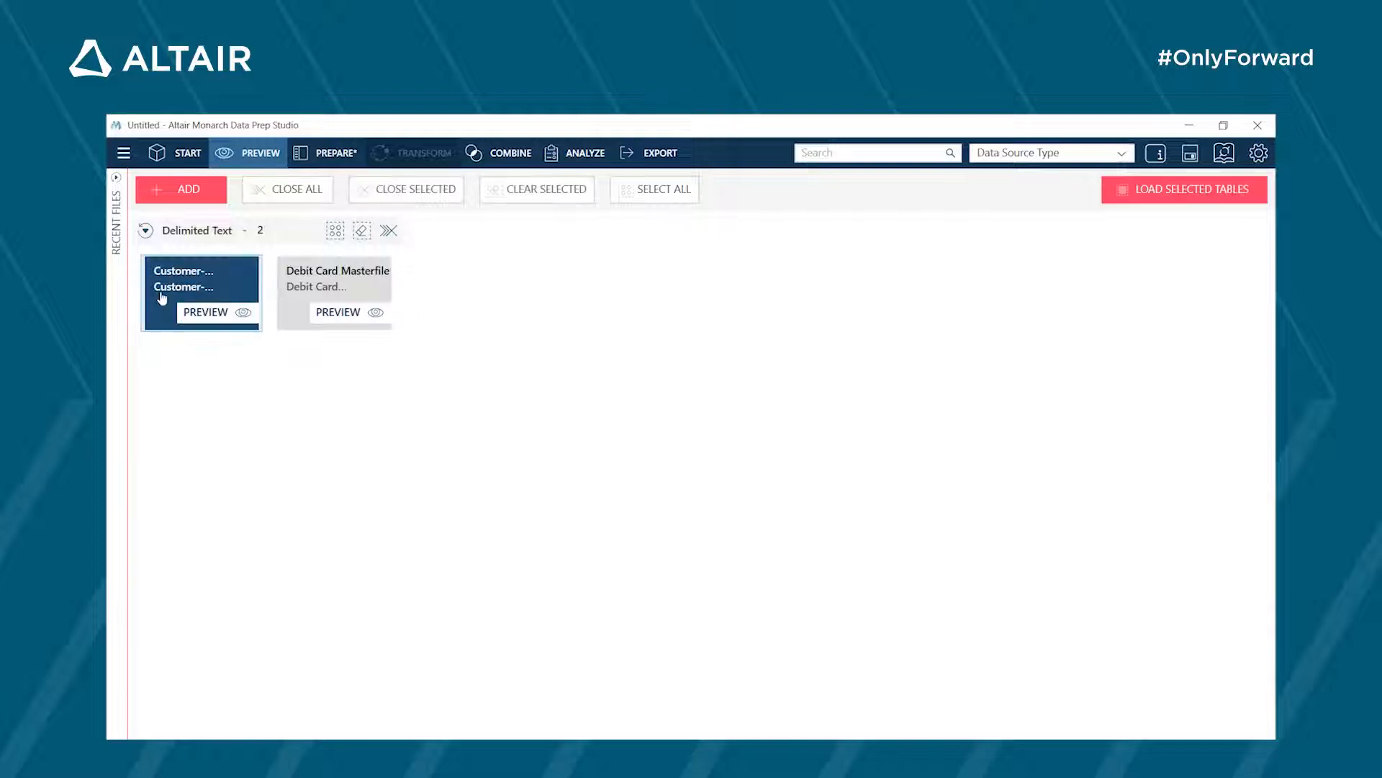
click(320, 271)
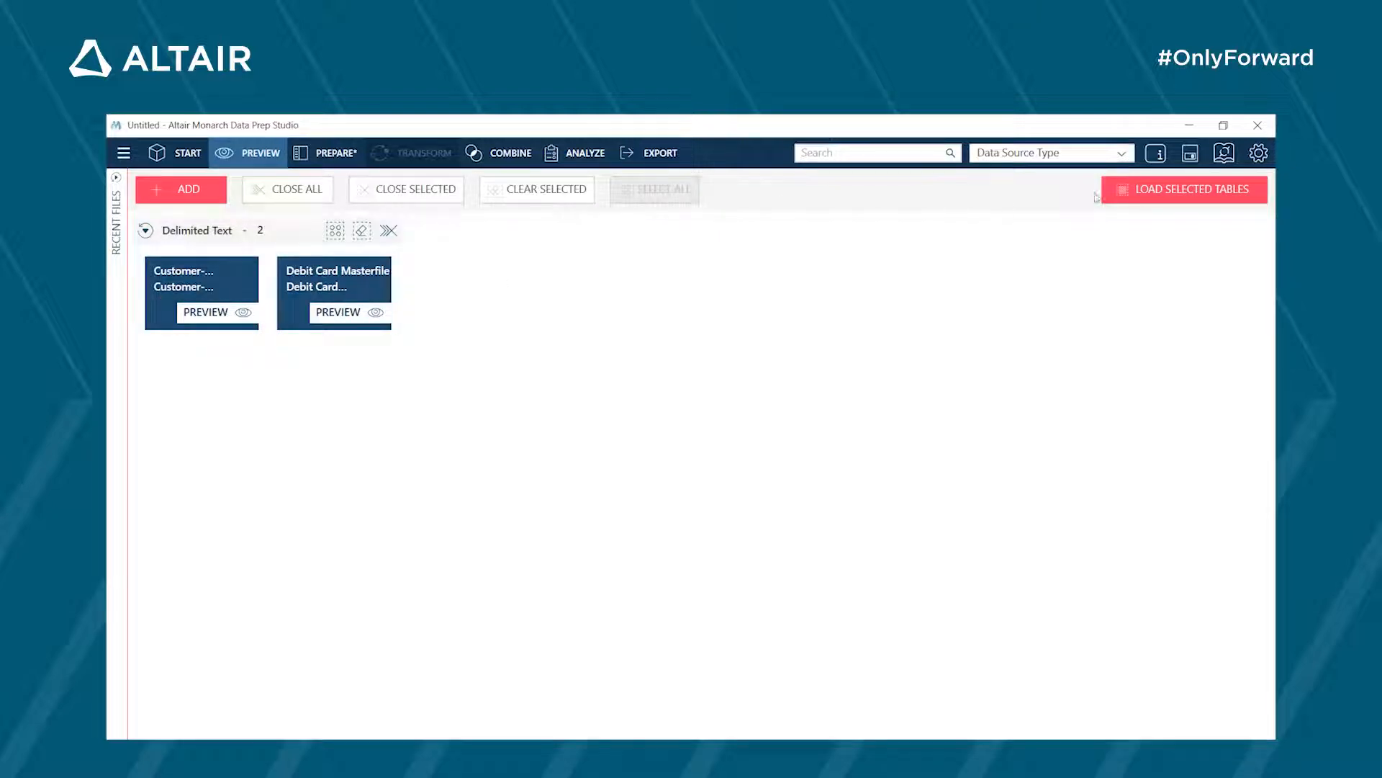
click(1136, 201)
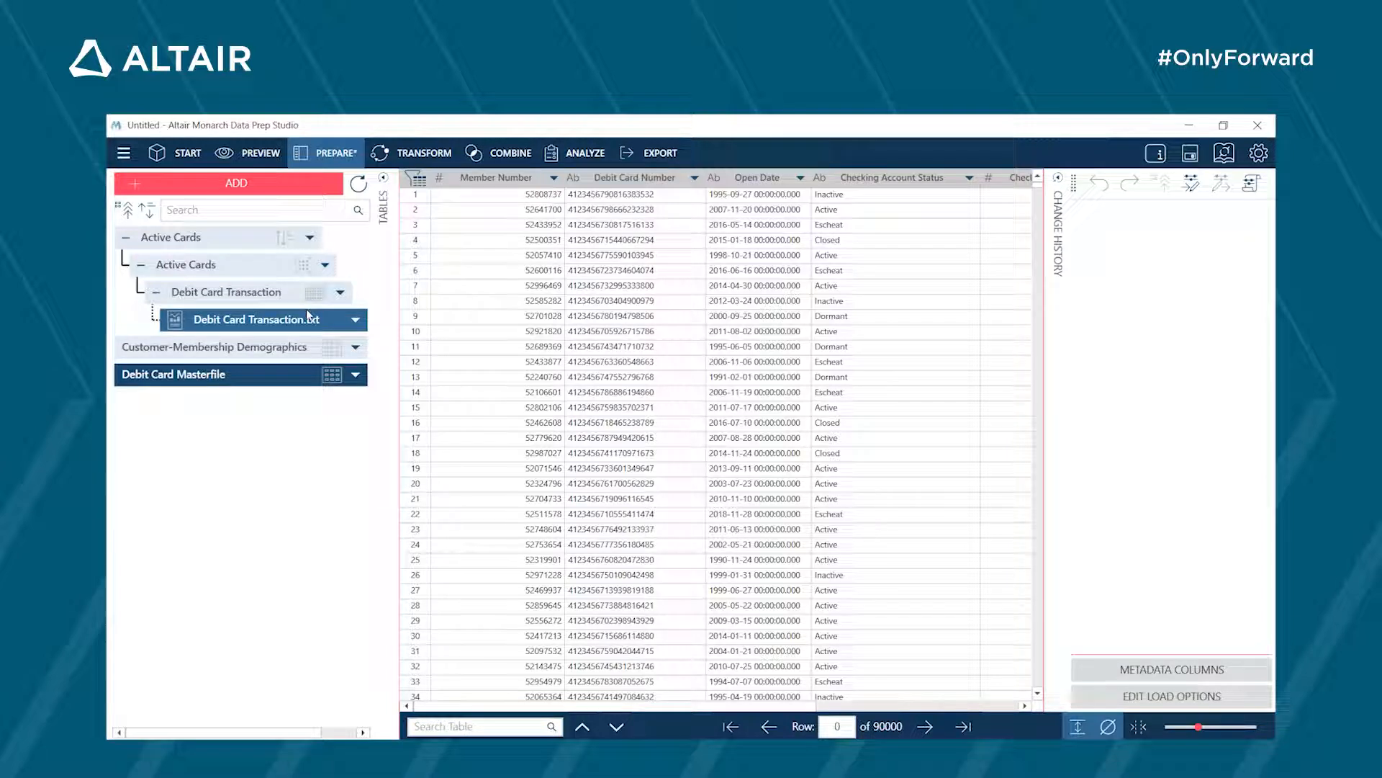
- Extract the leftmost 16 characters of the Debit Card Number column in the Debit Card Masterfile table, replacing the original values
click(694, 178)
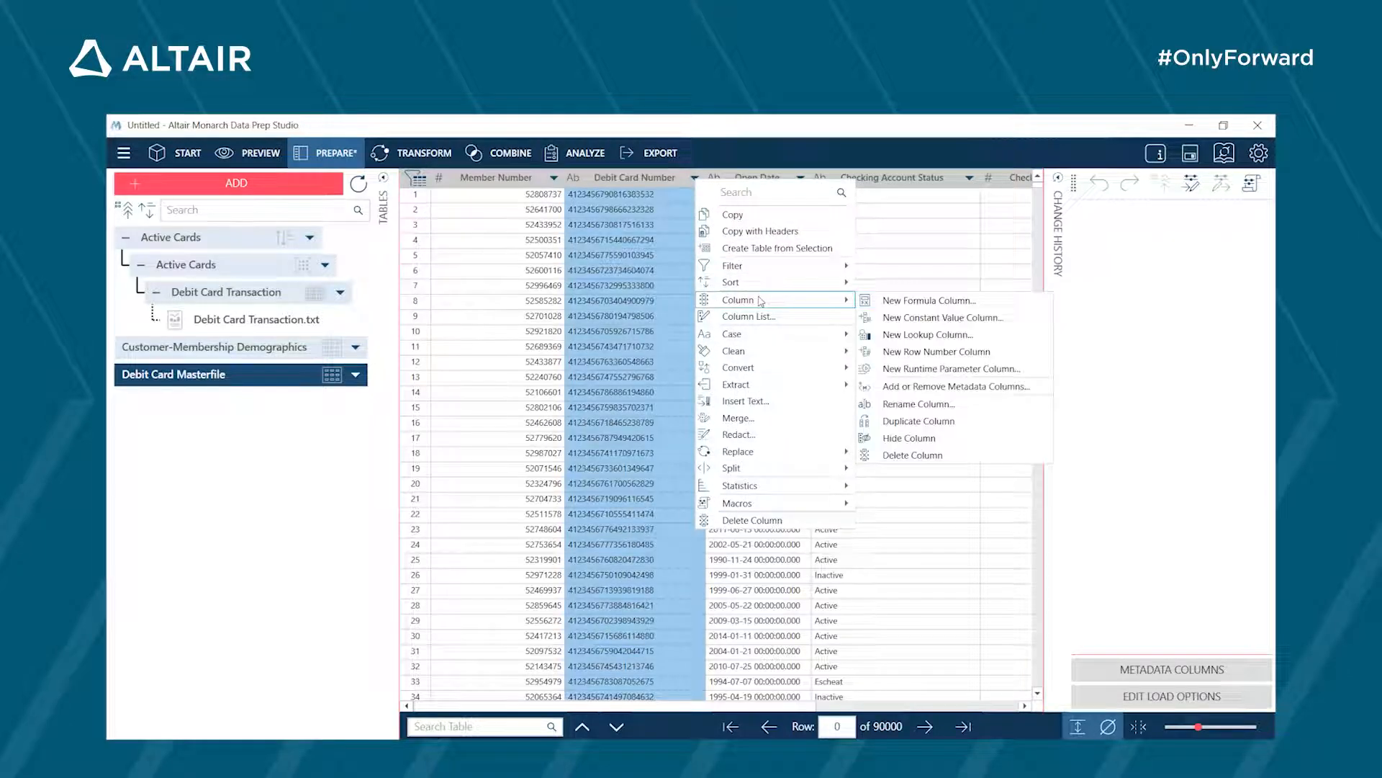
mouse_move(810, 388)
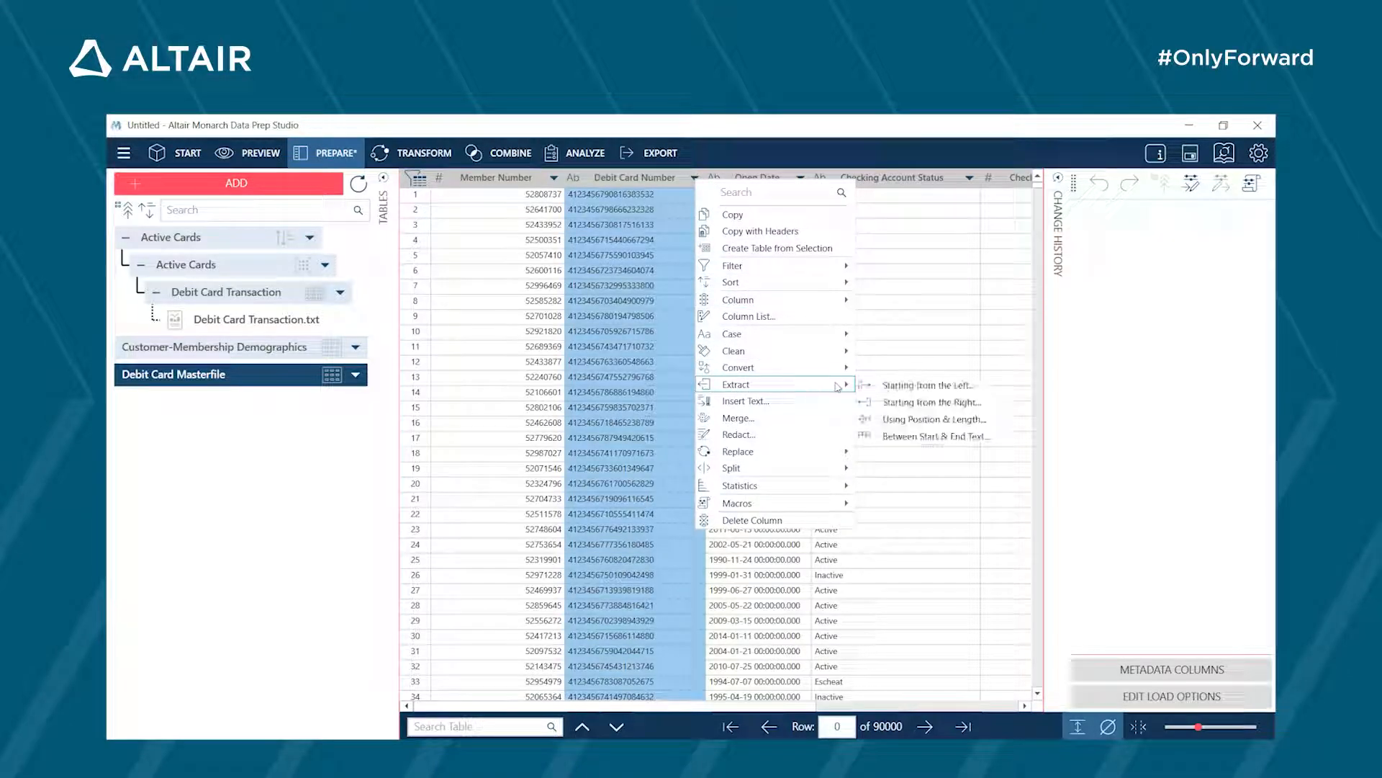
click(889, 384)
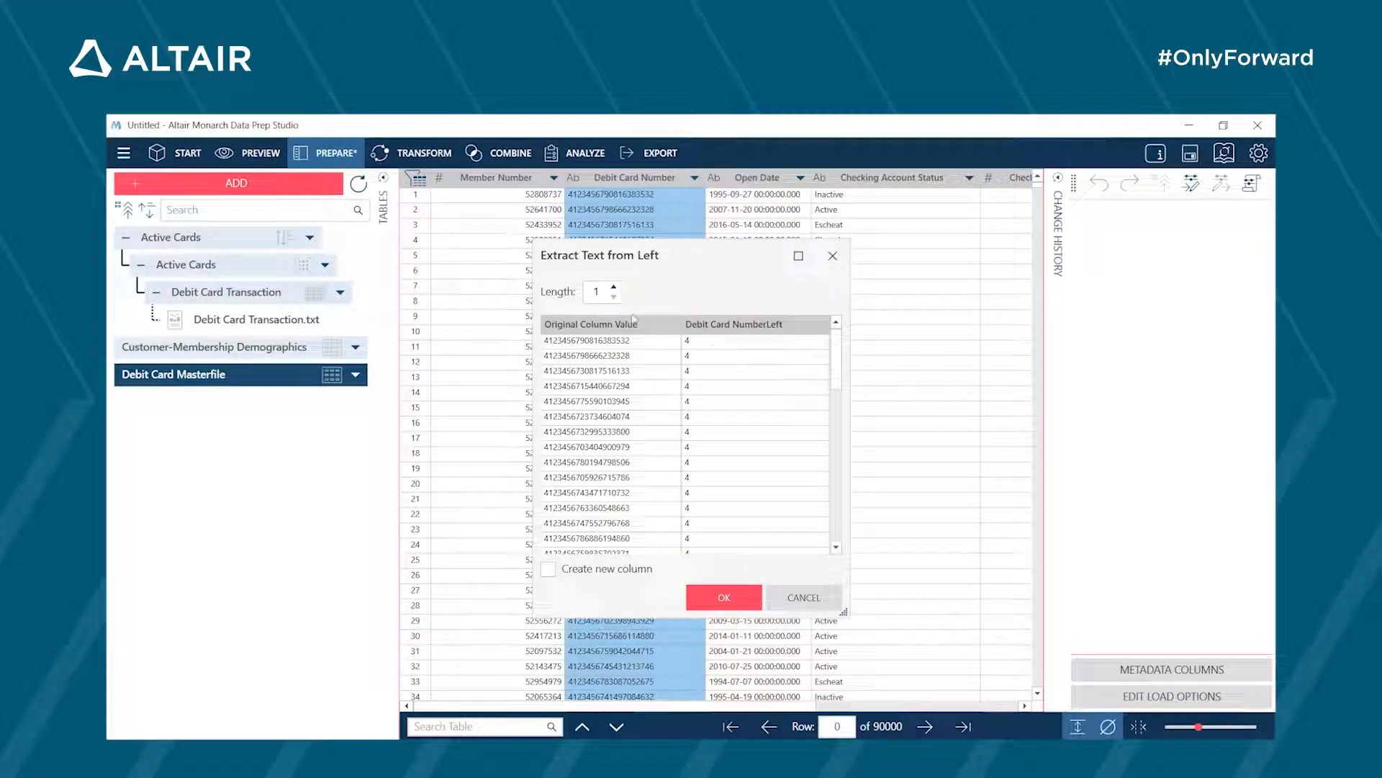
click(615, 288)
click(615, 288)
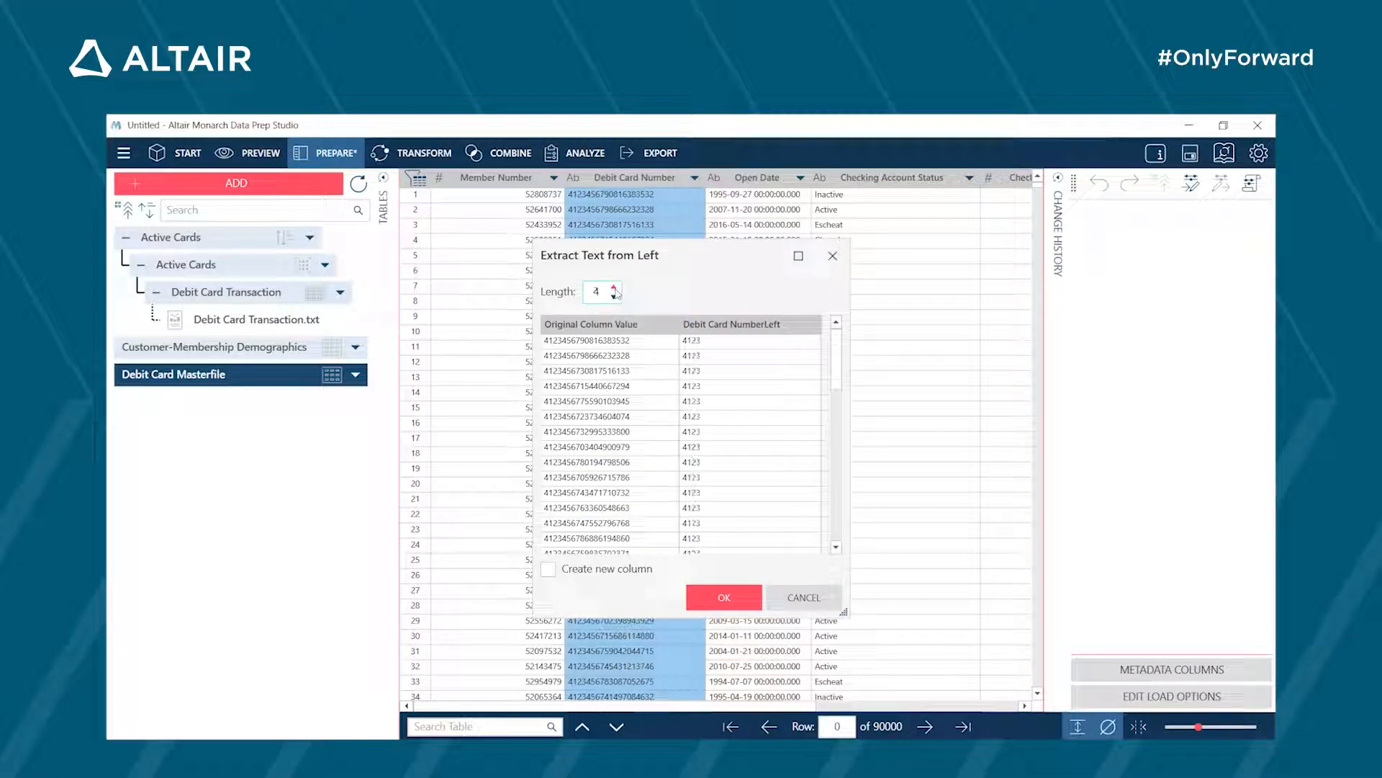
click(616, 288)
click(616, 288)
click(616, 288)
click(617, 288)
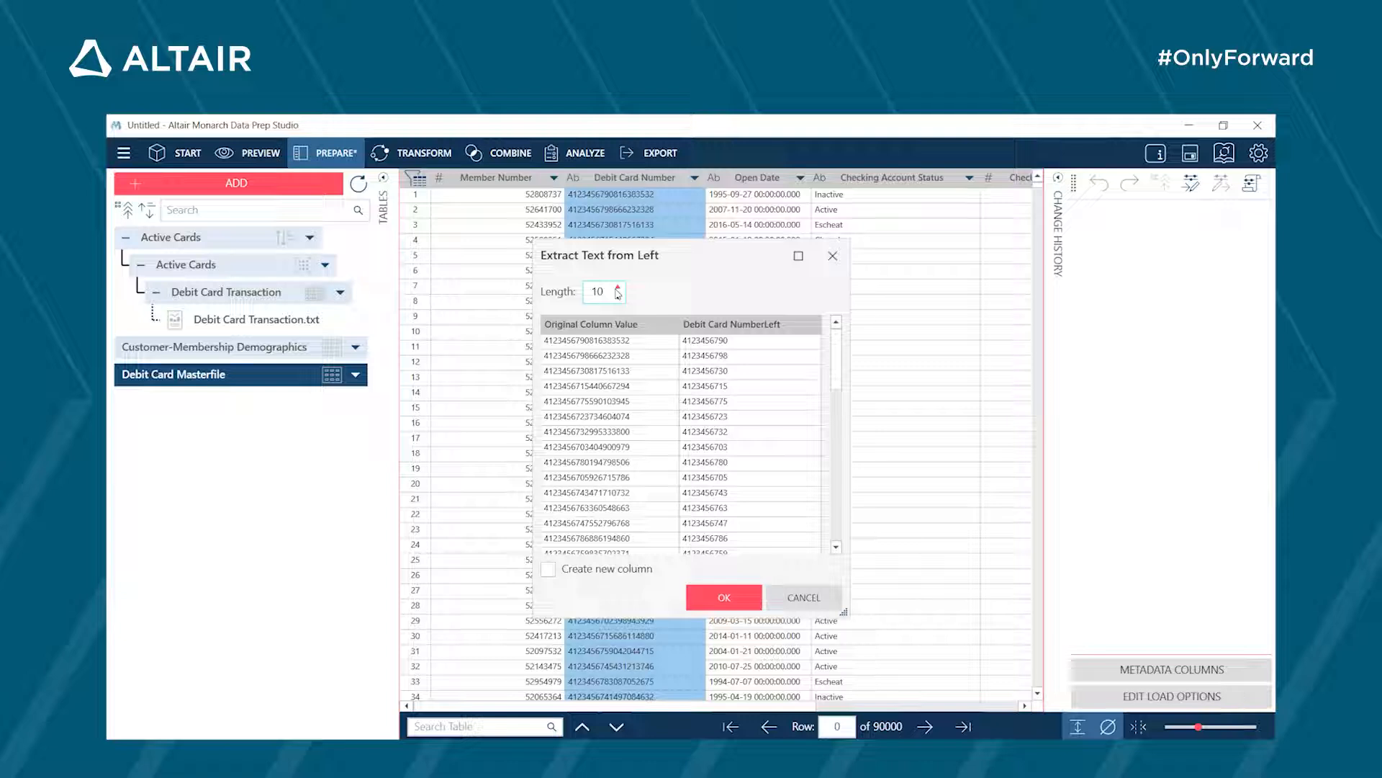
click(618, 288)
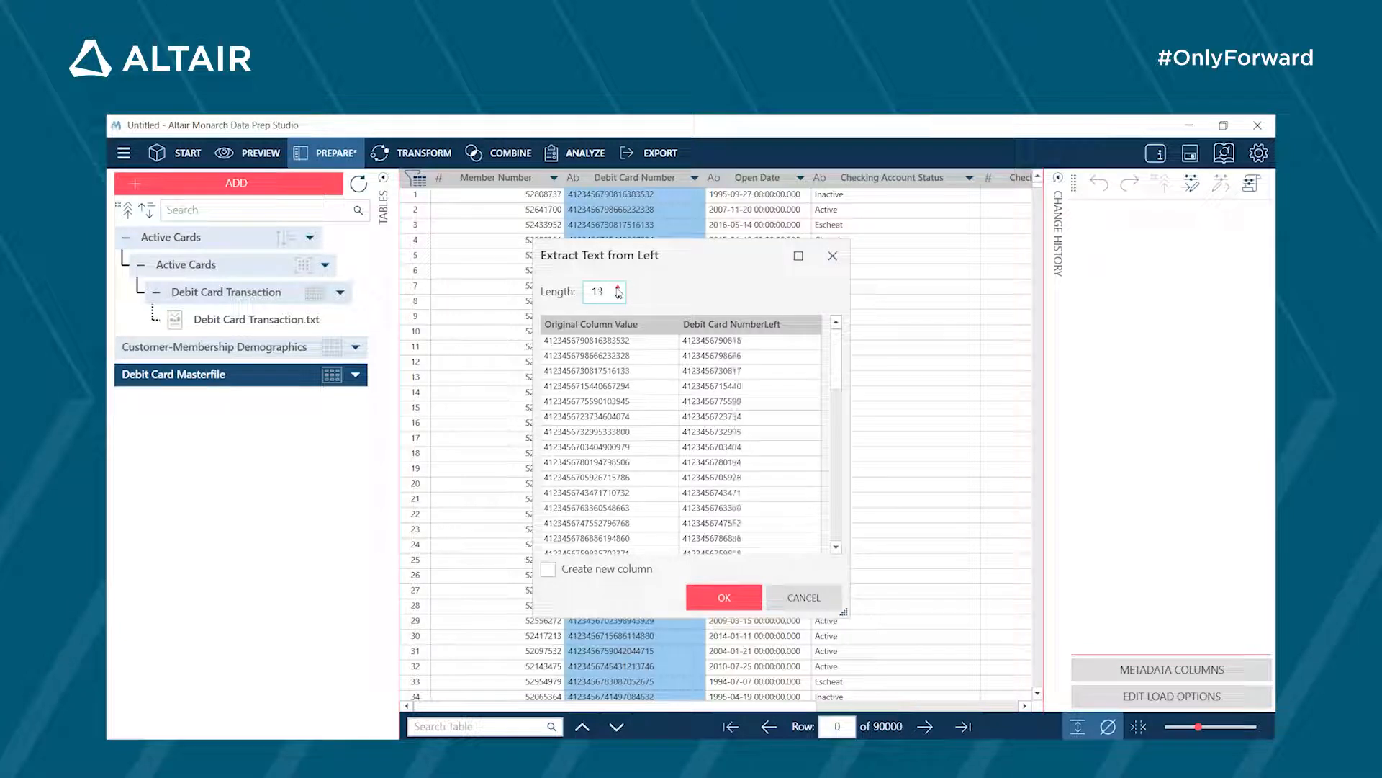
click(618, 288)
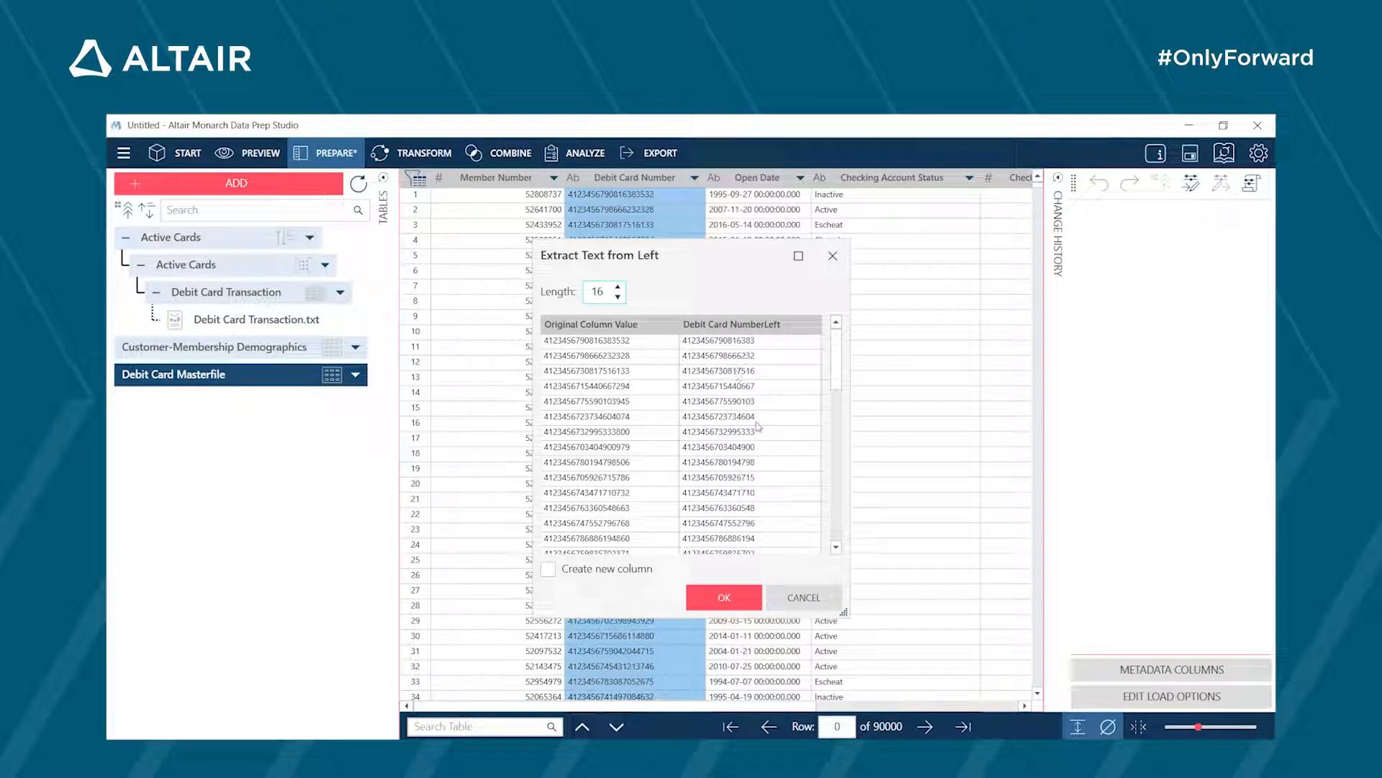
click(722, 597)
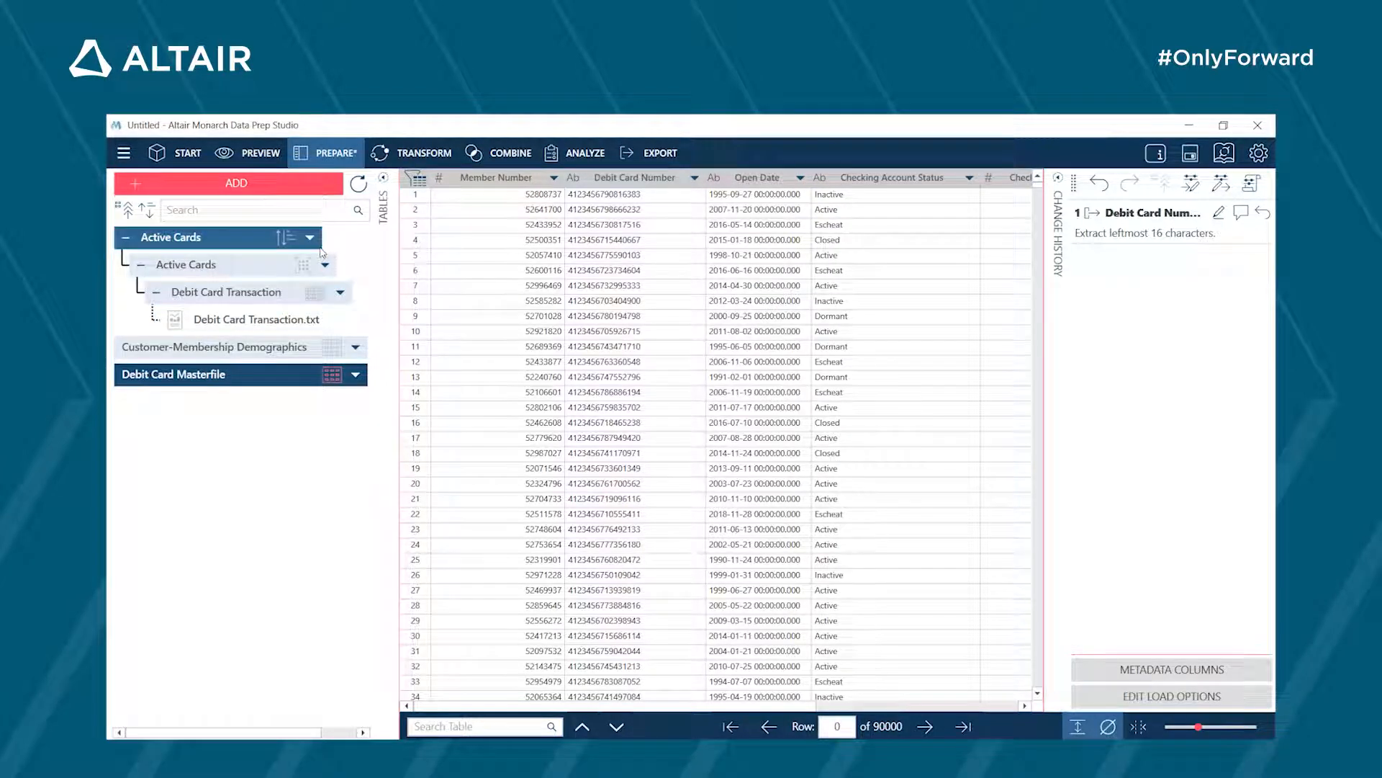
- Set up a table join with the sorted Active Cards table first and Debit Card Masterfile second
click(495, 160)
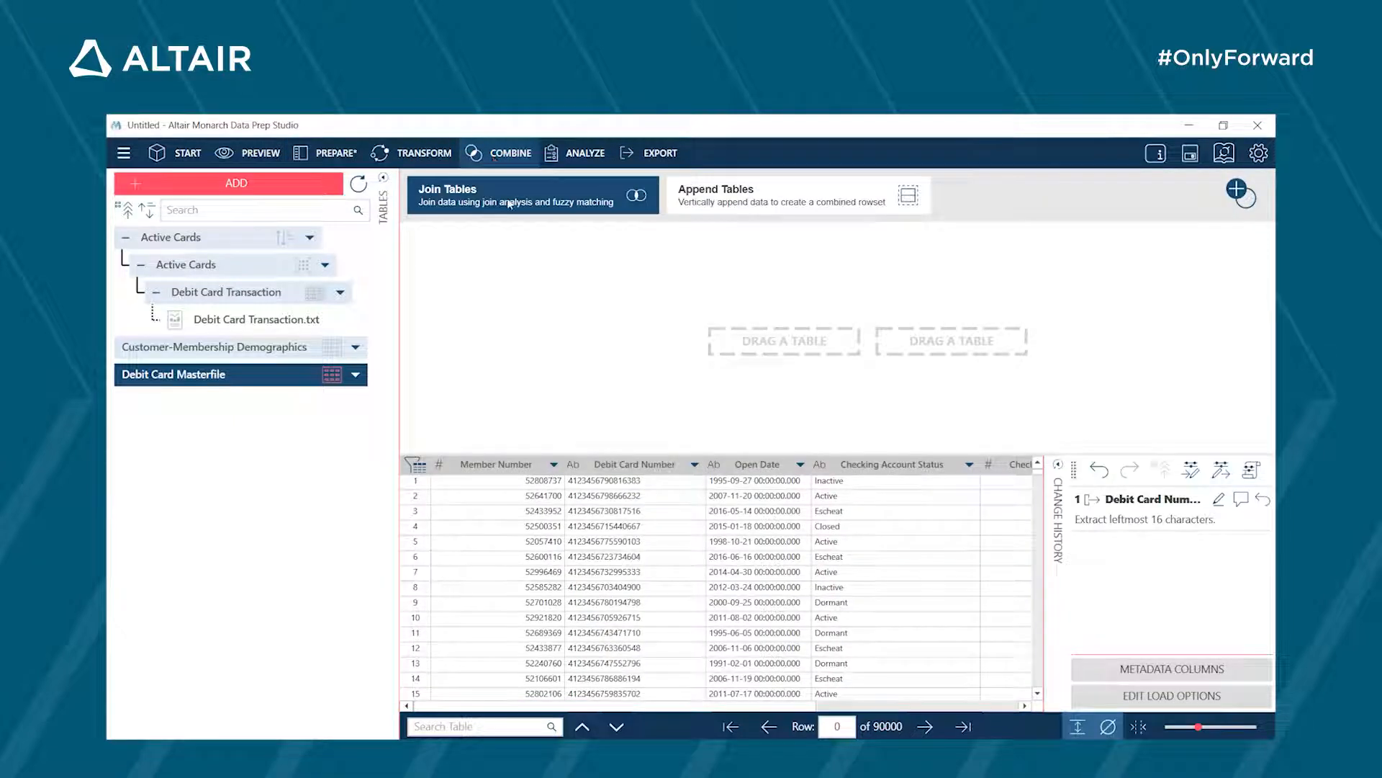
click(260, 245)
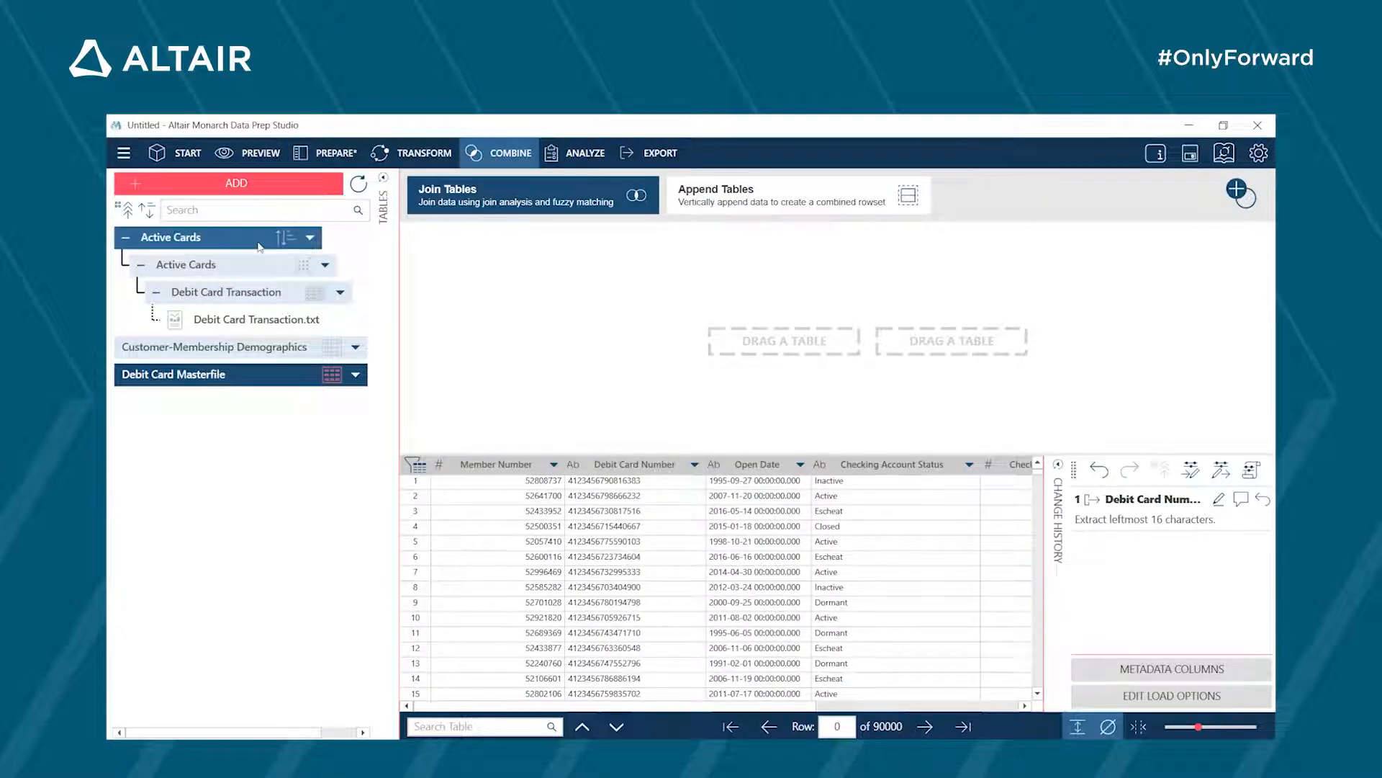
drag(253, 243, 746, 349)
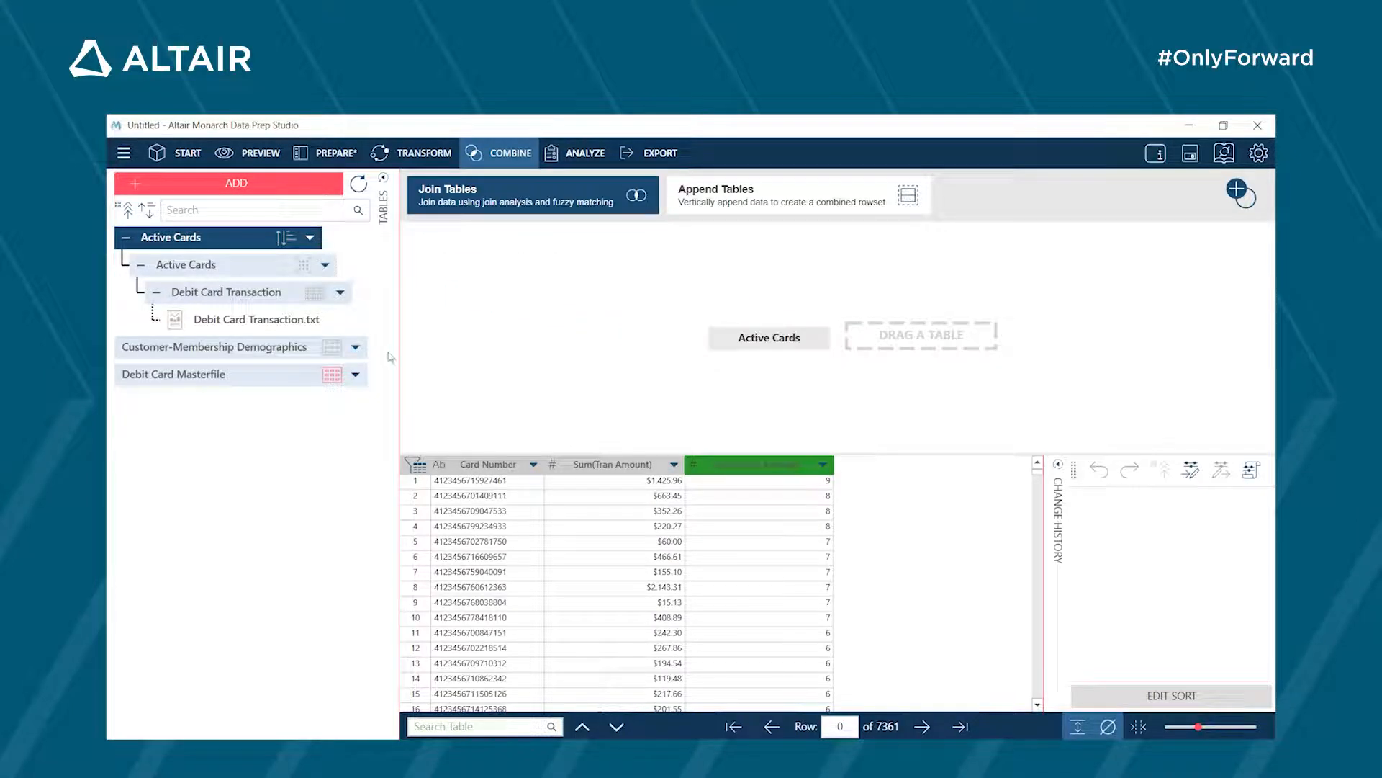
click(256, 382)
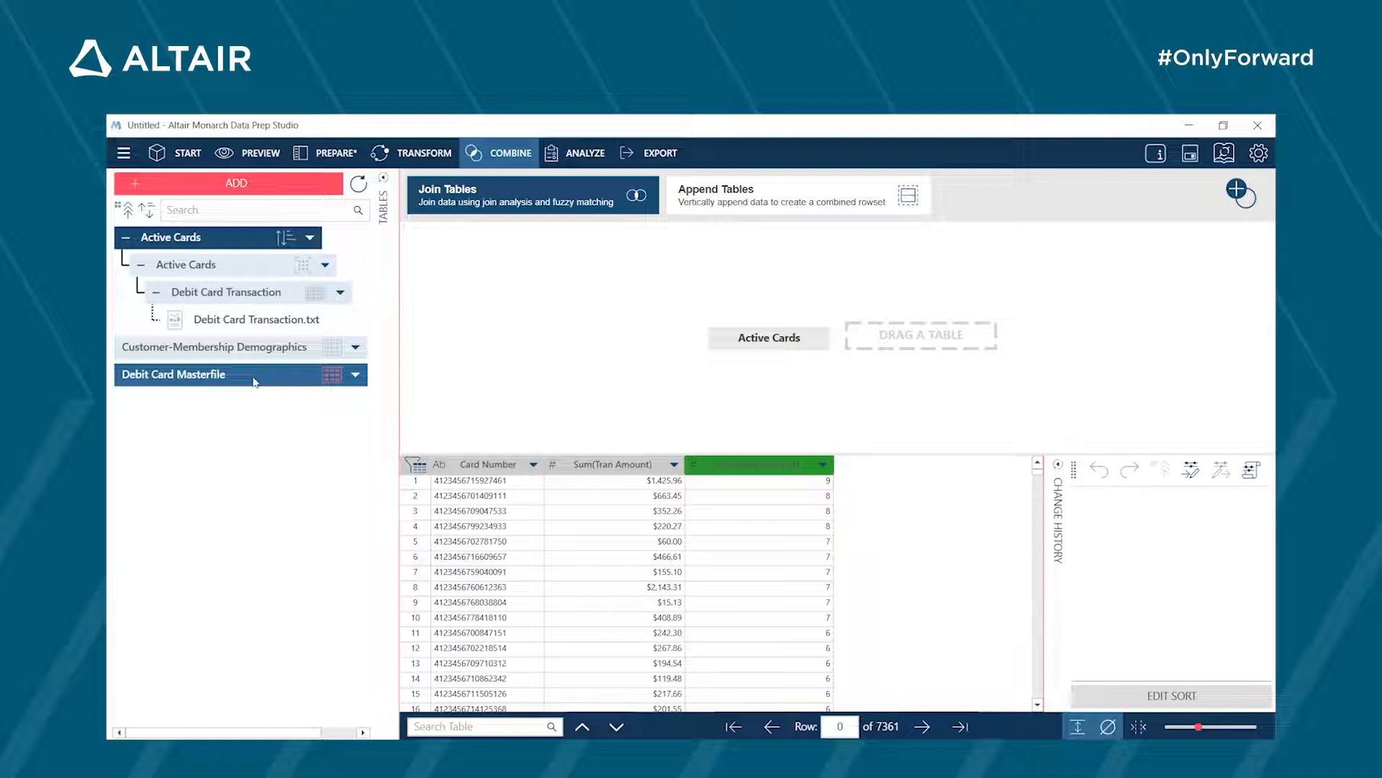
drag(252, 380, 938, 344)
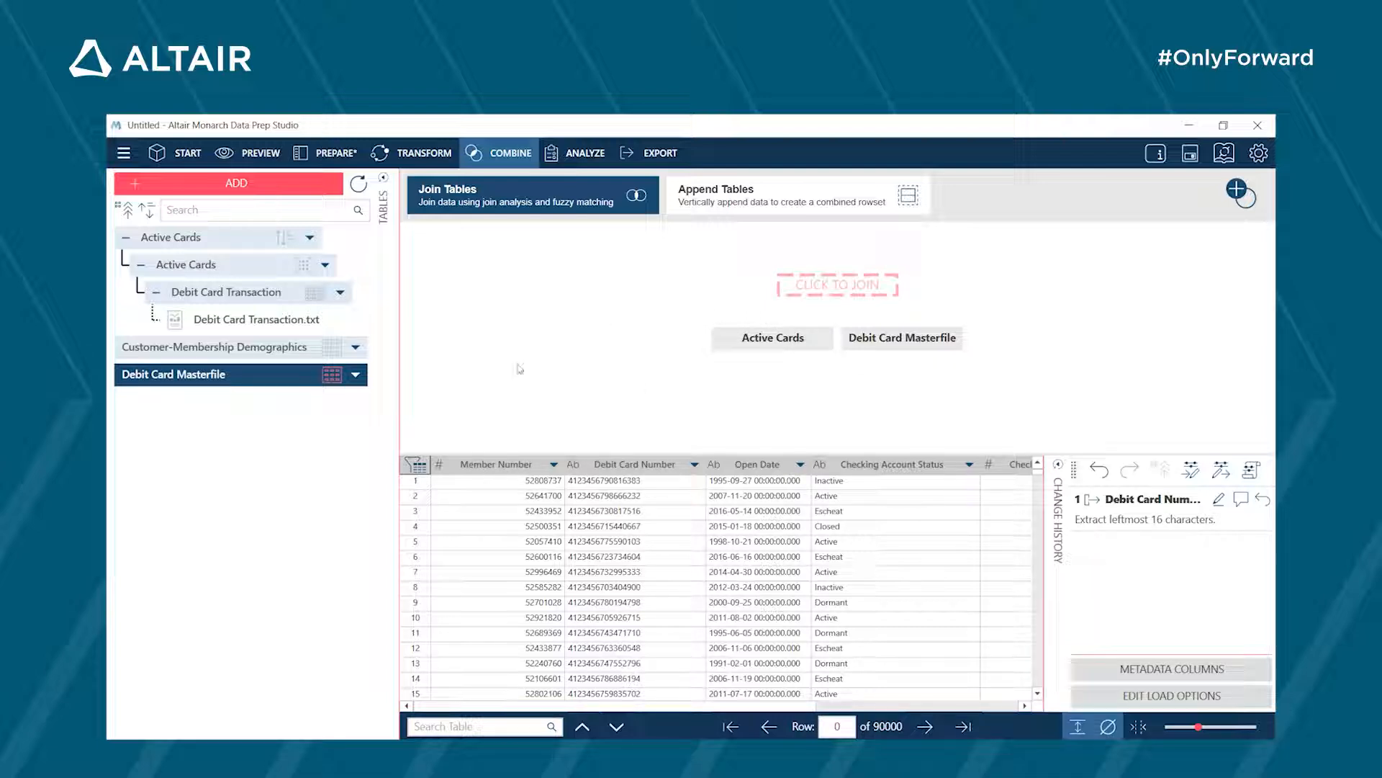
click(262, 353)
drag(262, 357, 826, 310)
- Configure the join as a Lookup, matching Card Number in Active Cards to Debit Card Number in Debit Card Masterfile
click(824, 288)
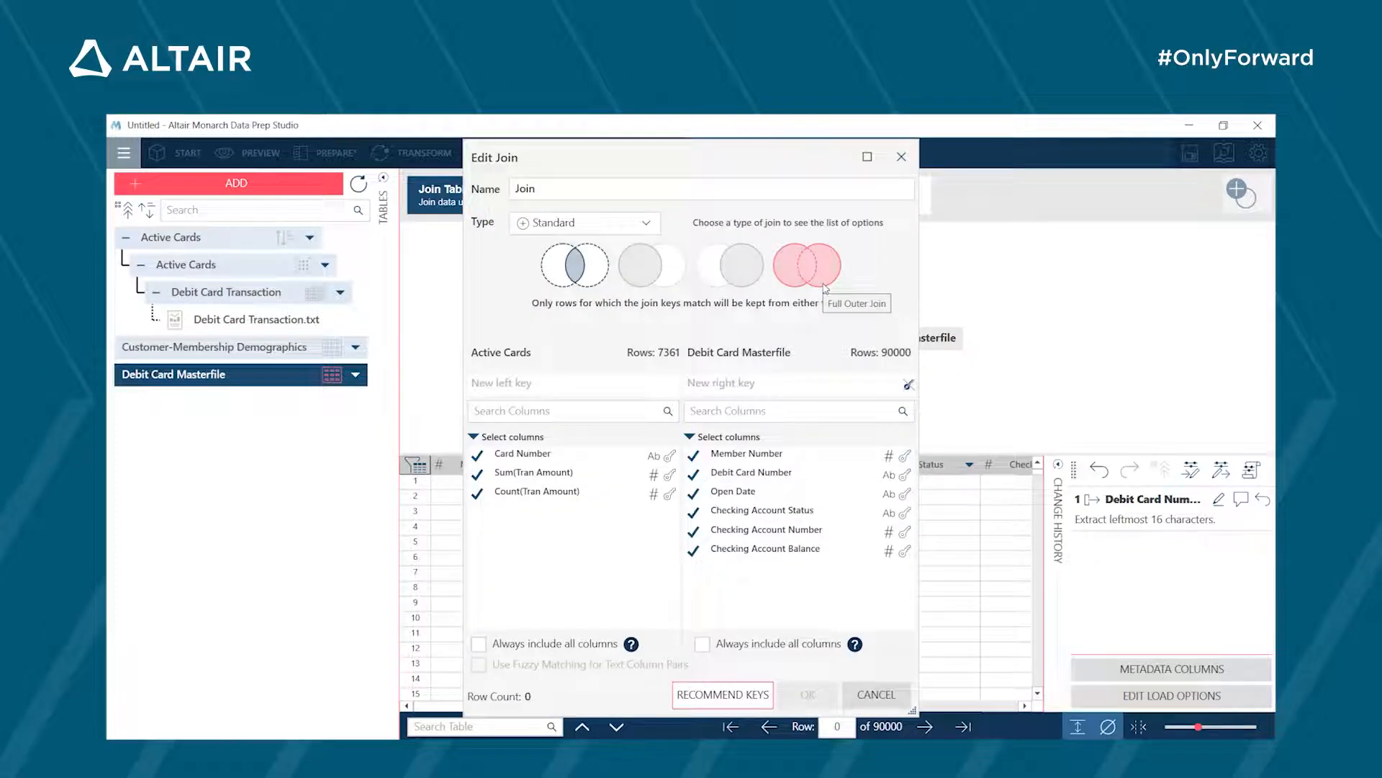
click(648, 223)
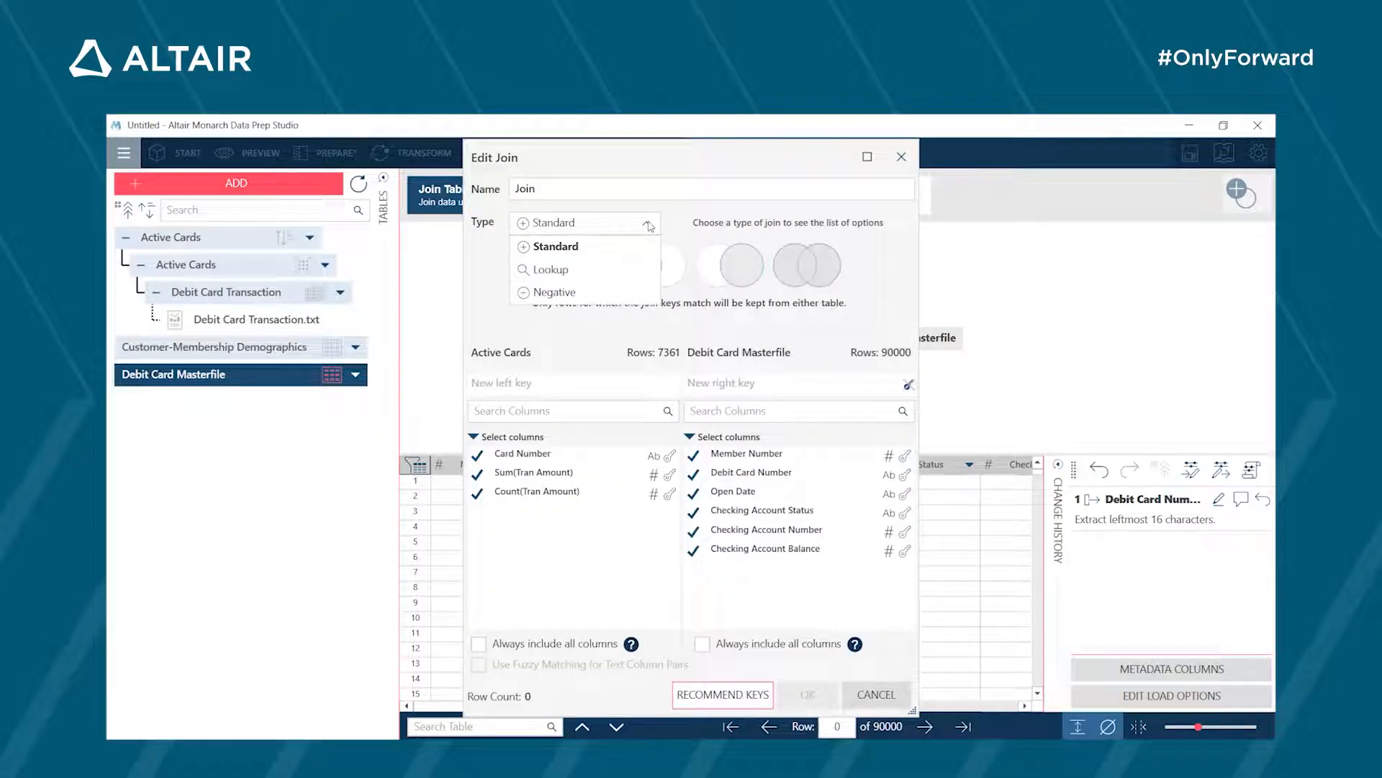
click(599, 271)
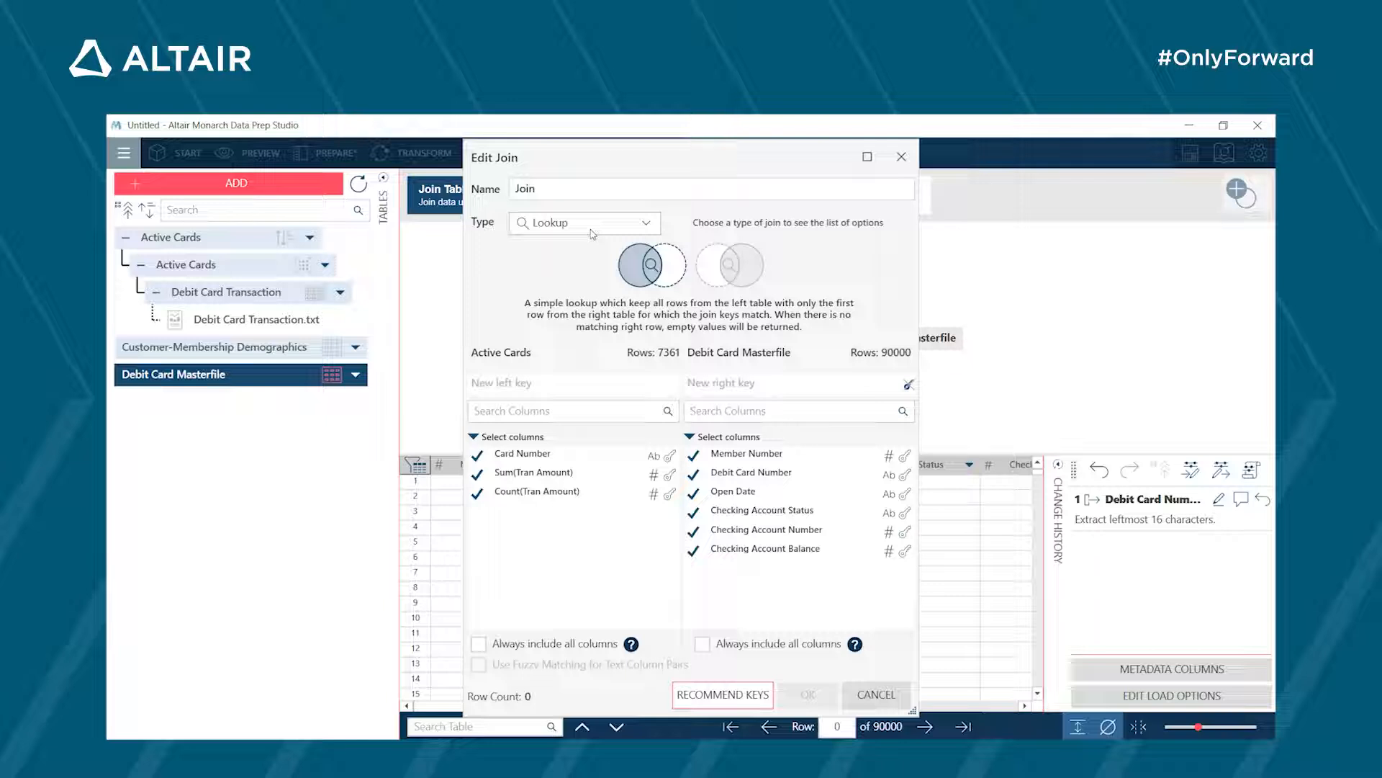
click(670, 456)
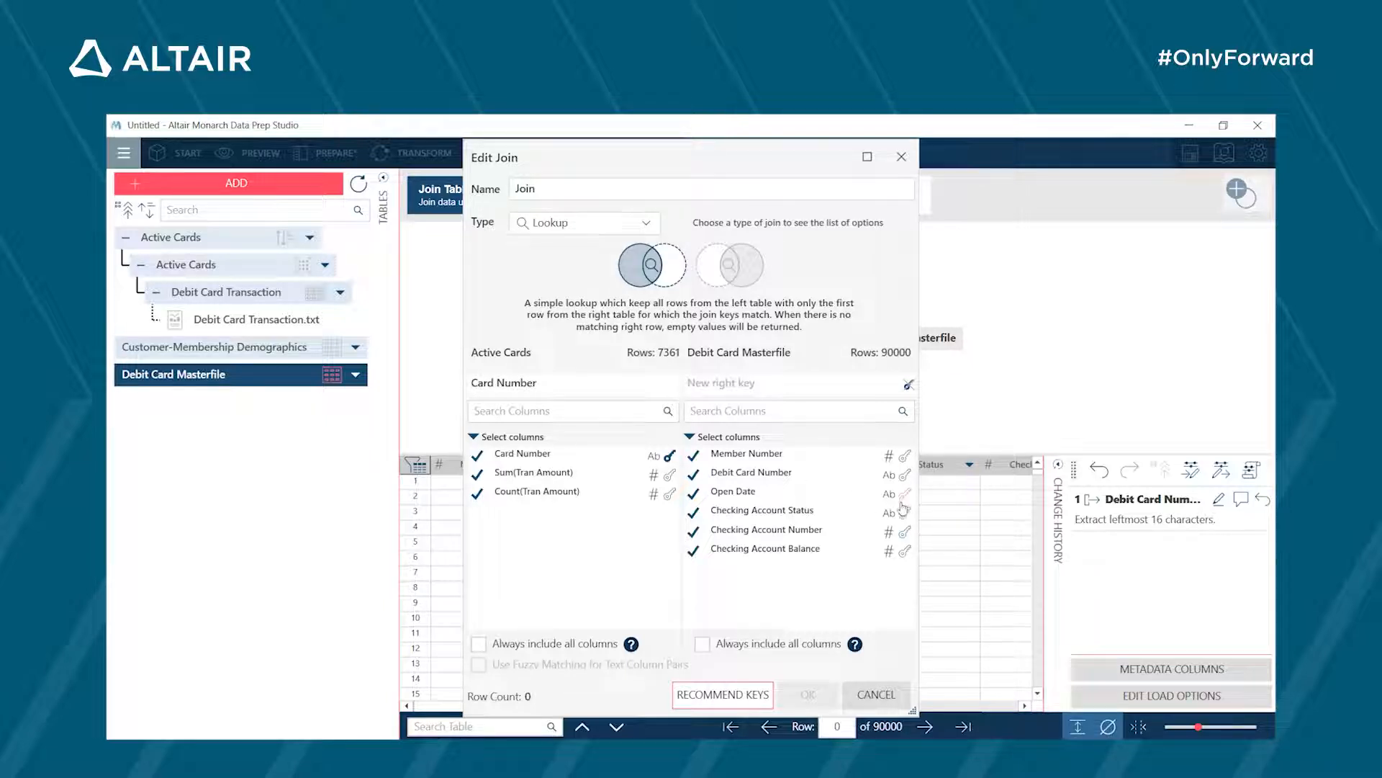
click(905, 476)
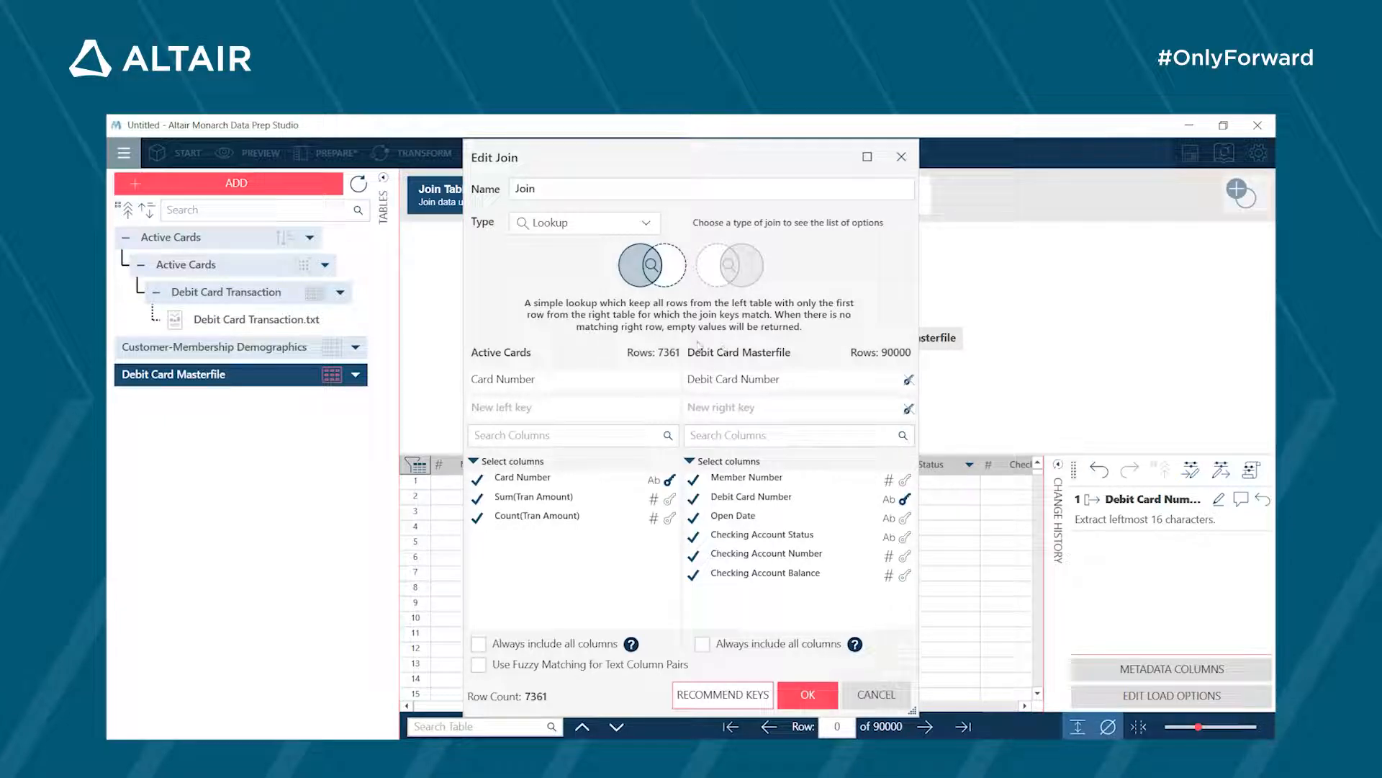
- Name the lookup join Active Cards and create it
double_click(549, 194)
text(Active)
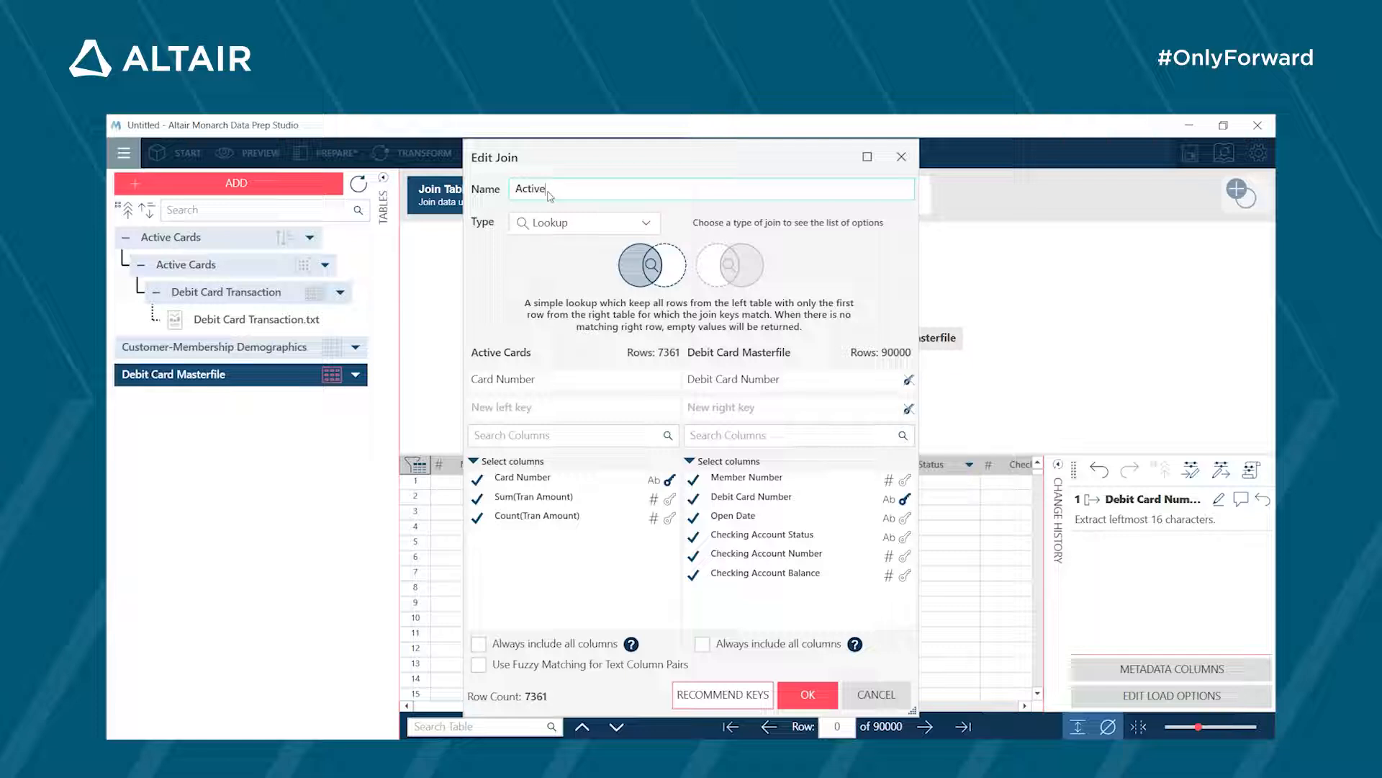
text( Cards)
click(789, 697)
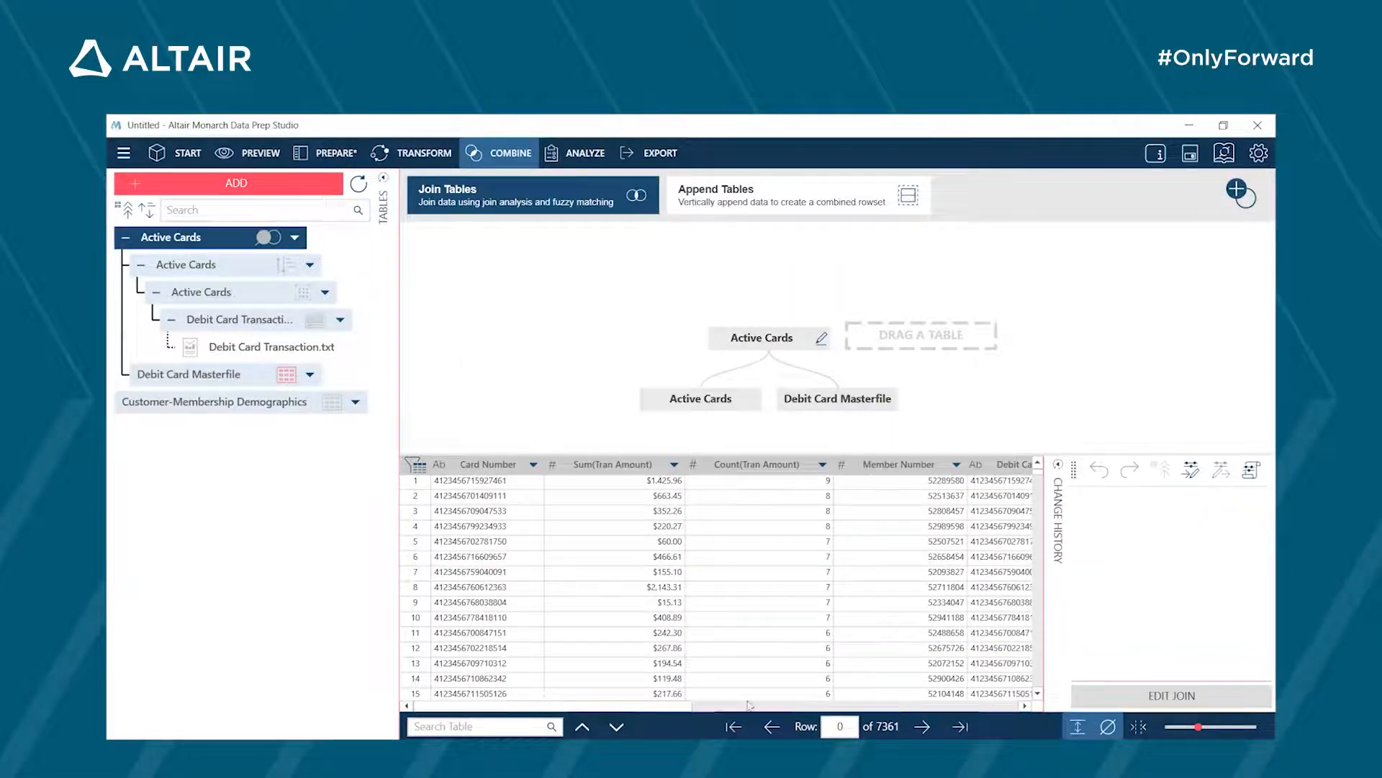
- Rename the joined Active Cards table as +Masterfile
right_click(279, 241)
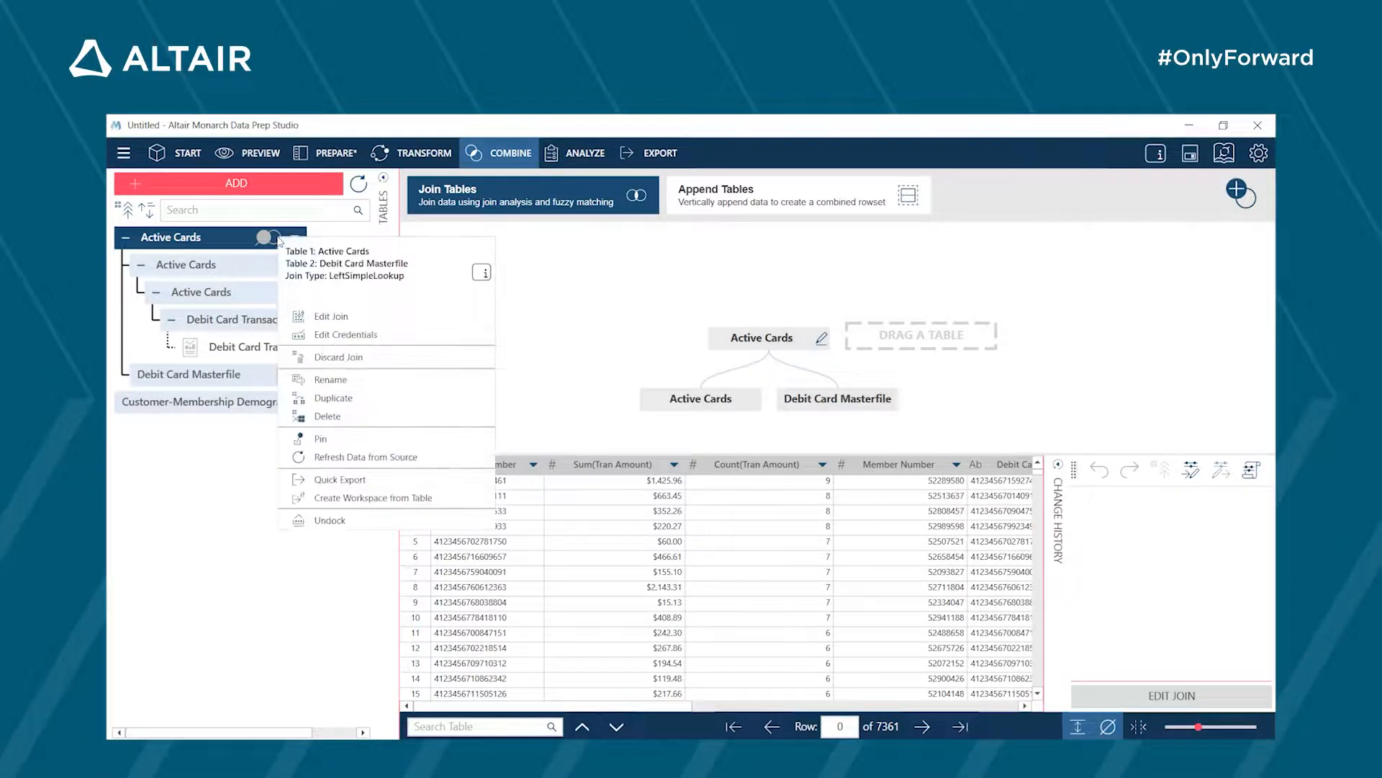
click(345, 380)
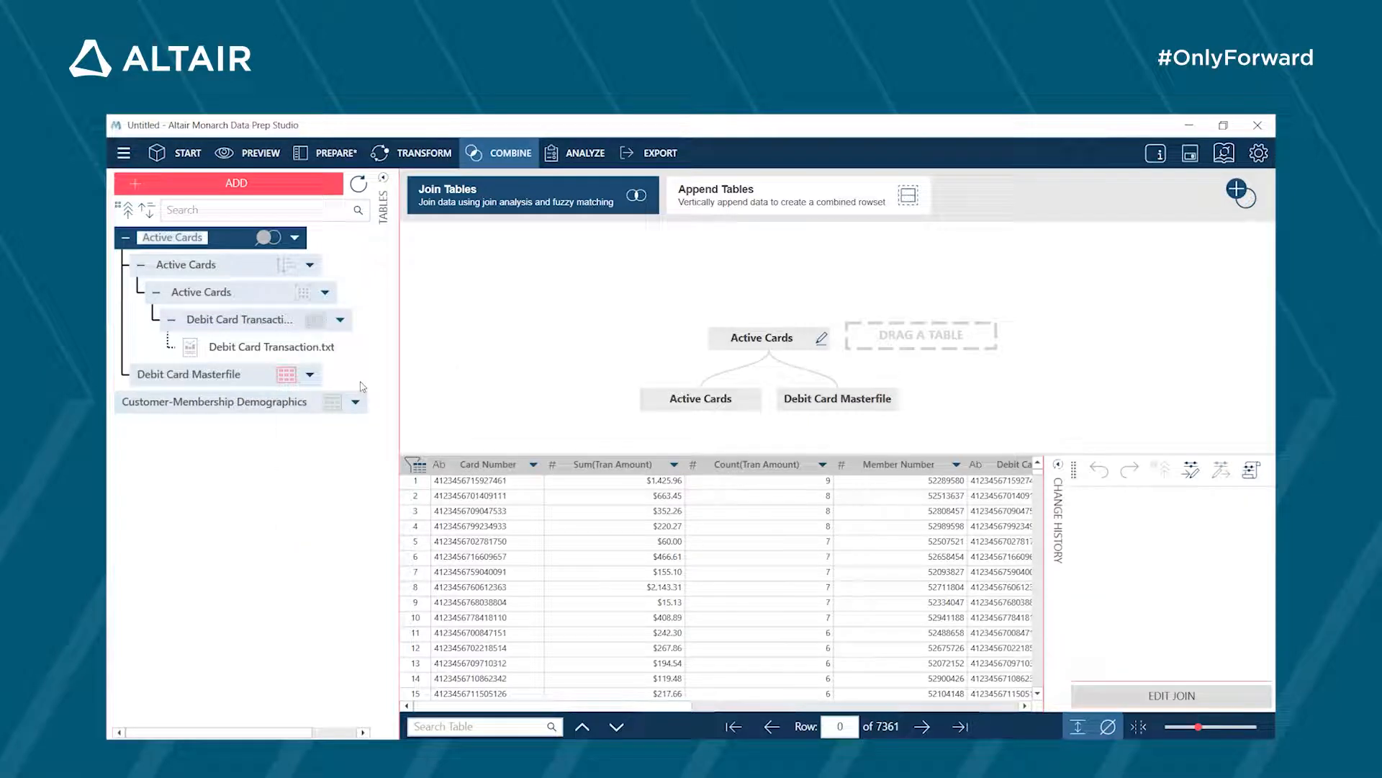
text(A)
text(Masterfile)
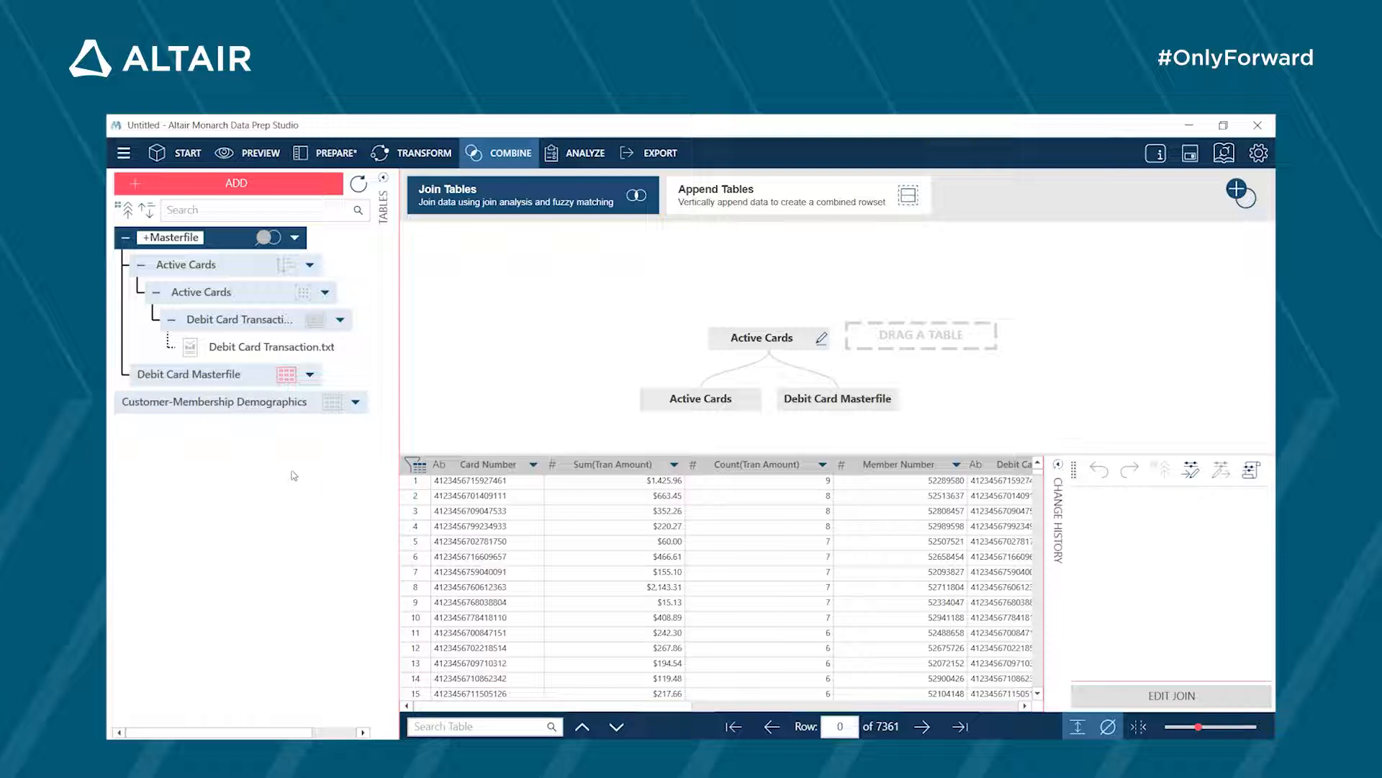
click(442, 364)
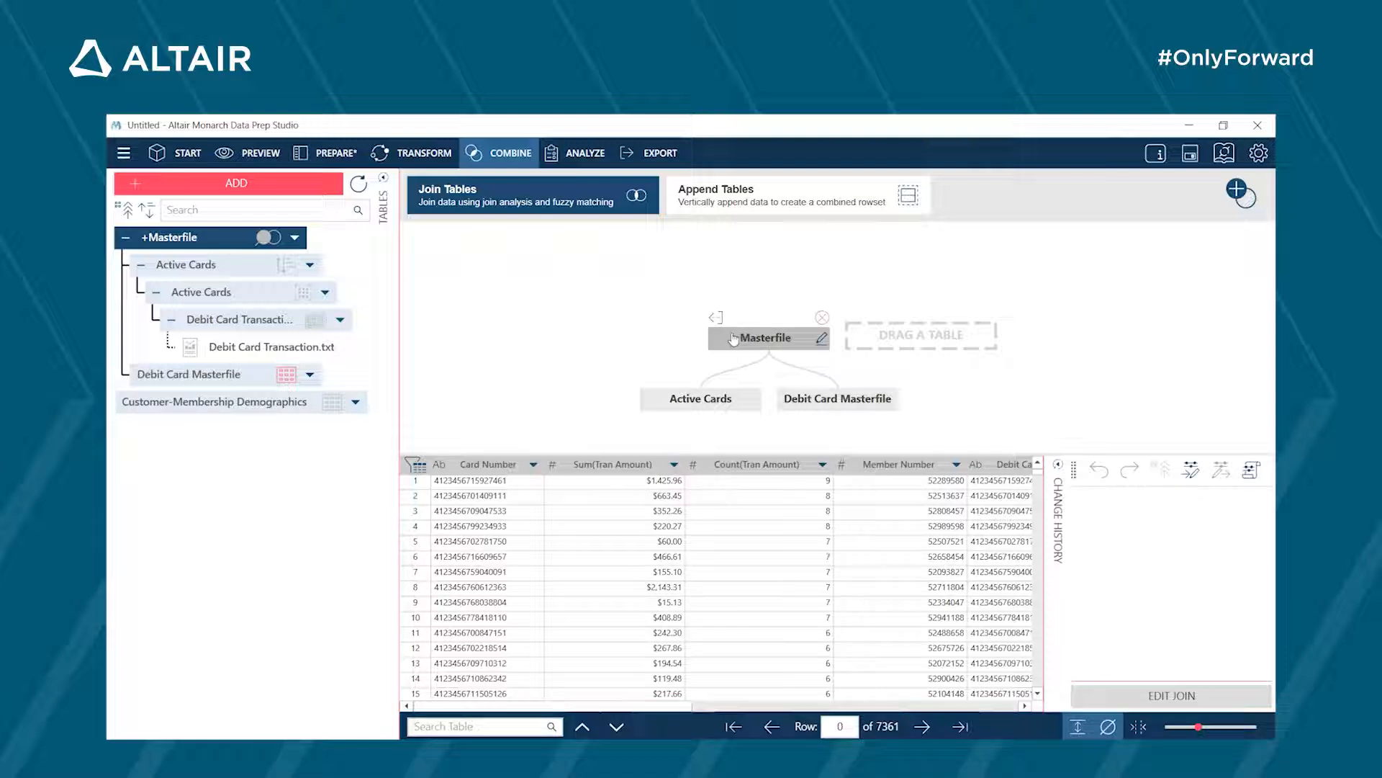
- Join +Masterfile with Customer-Membership Demographics as a Lookup, using Member Number as the key in both tables
click(305, 404)
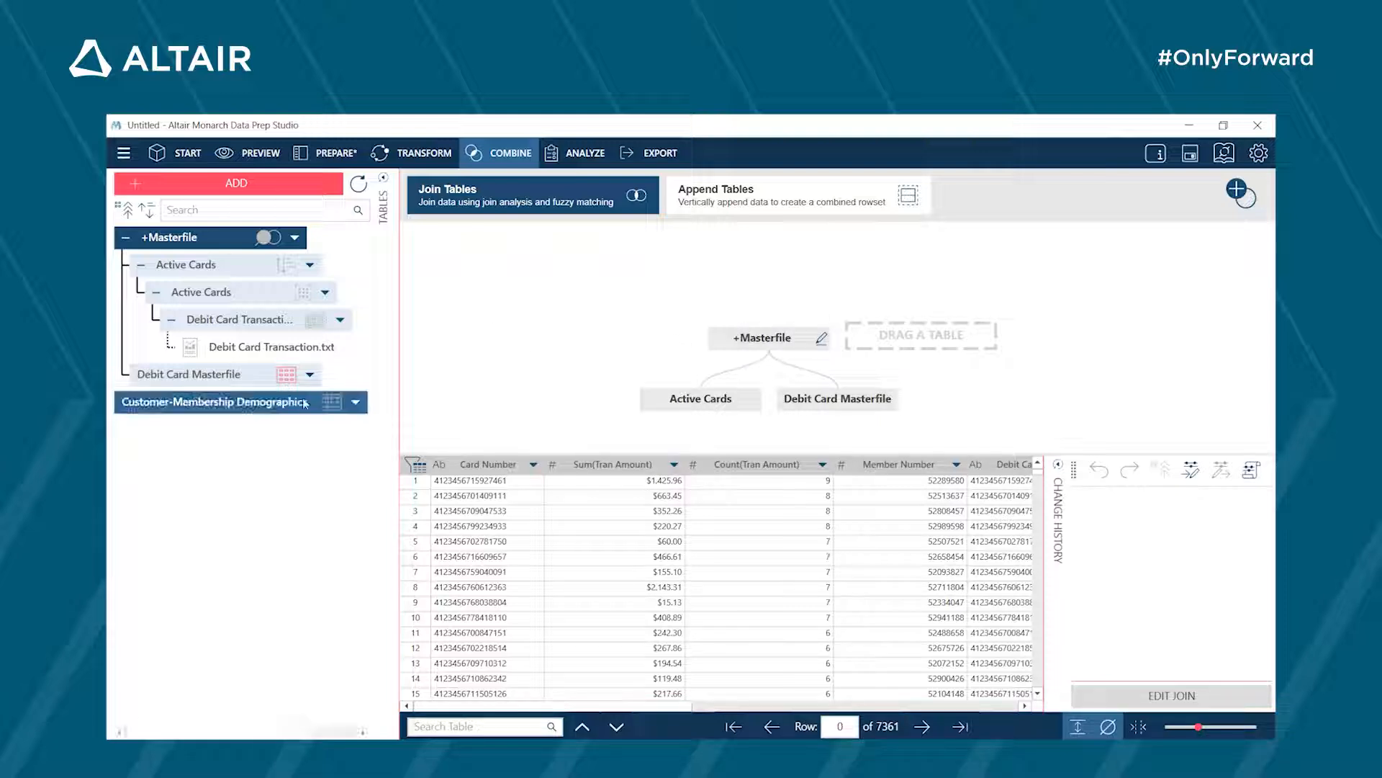
drag(278, 403, 933, 341)
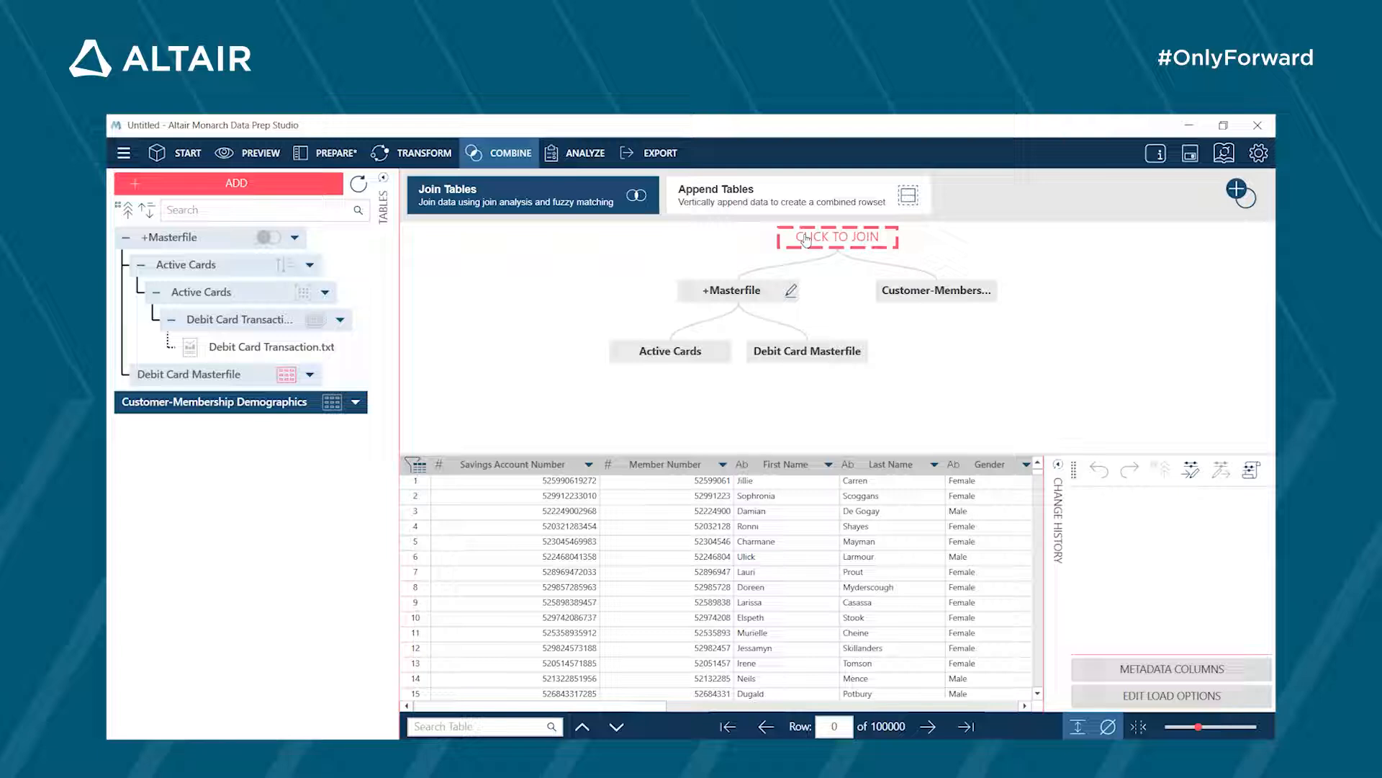
click(807, 238)
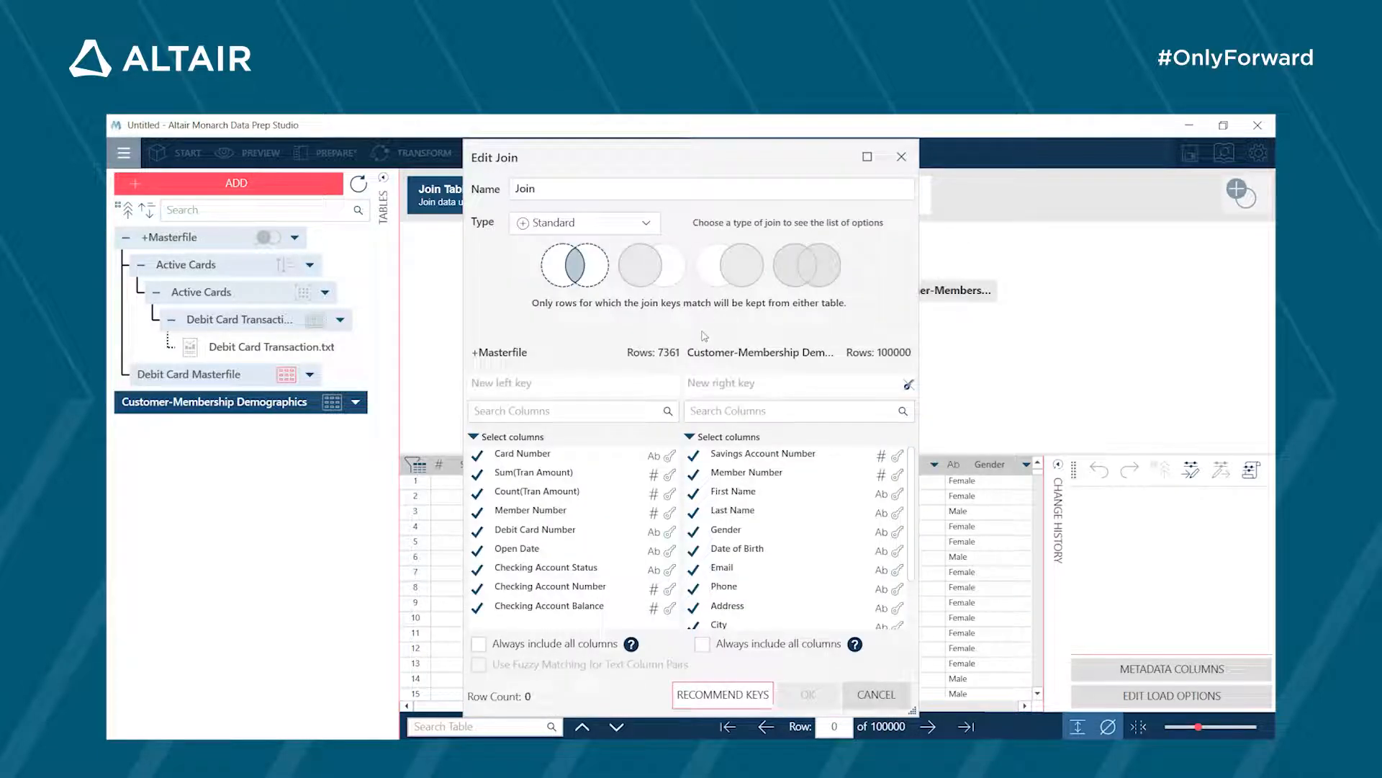
click(631, 225)
click(553, 270)
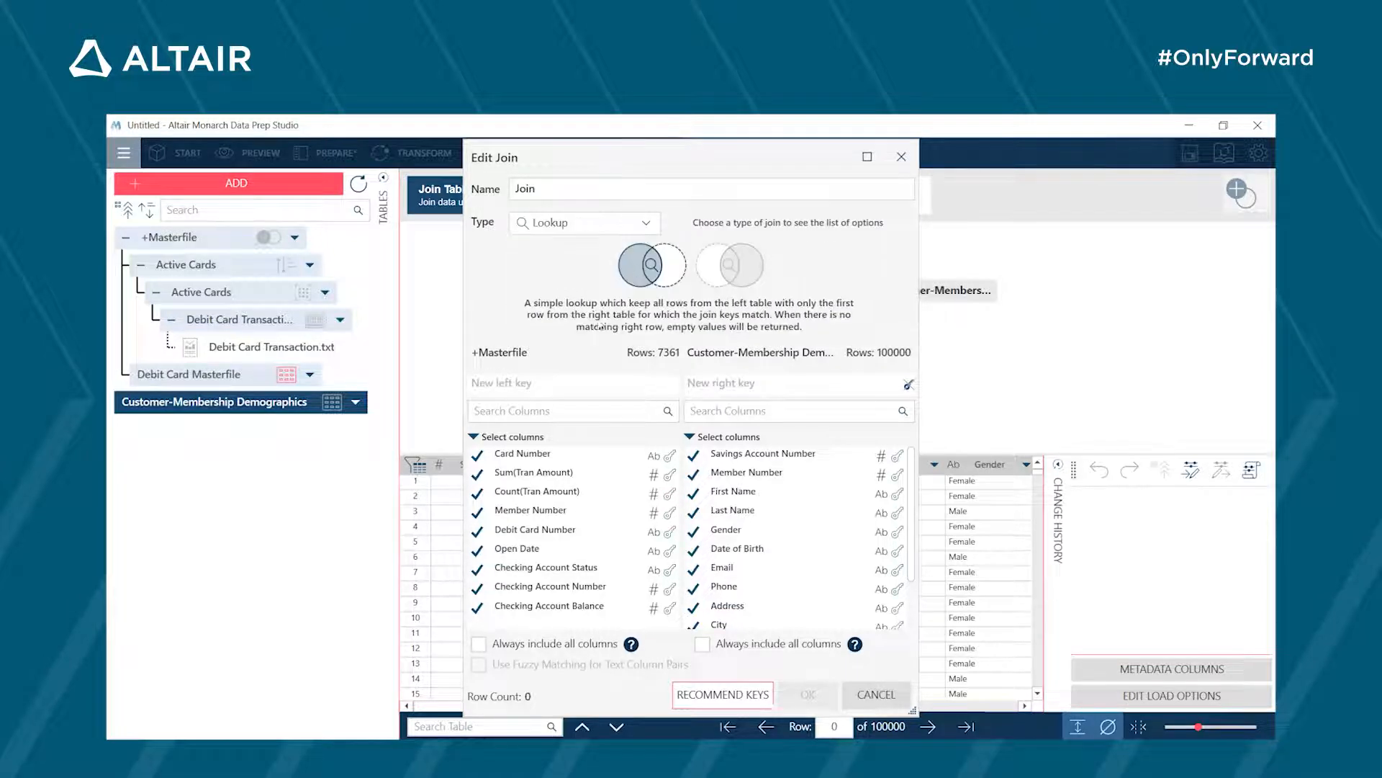
click(667, 515)
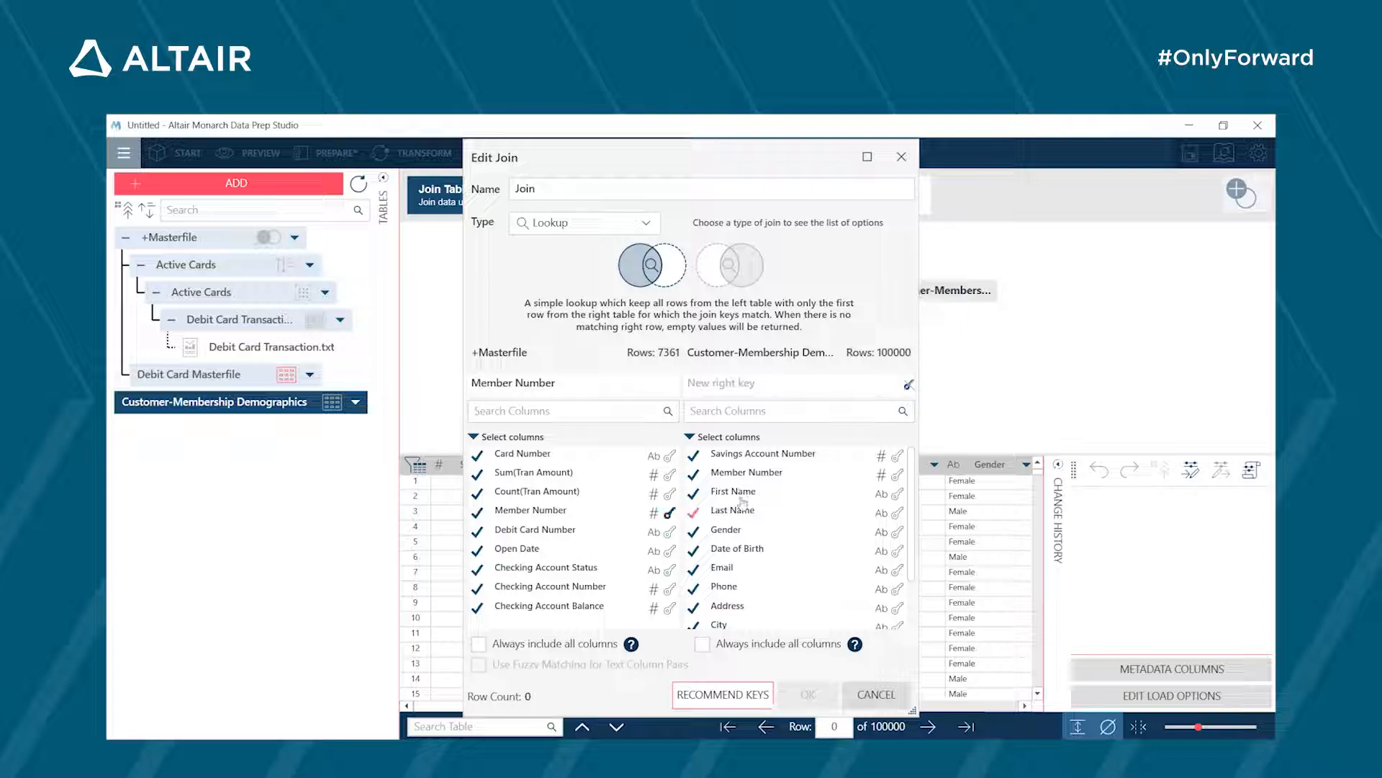
click(897, 478)
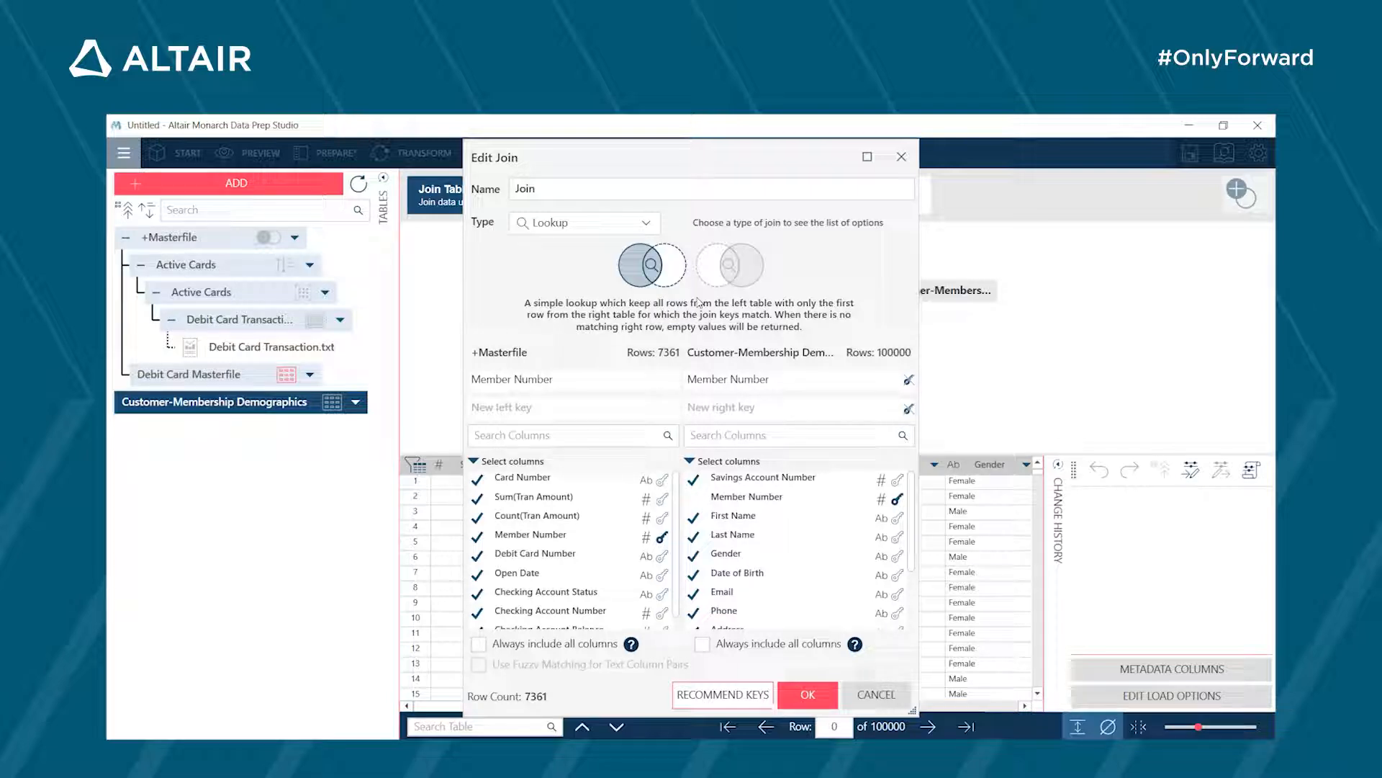
click(794, 695)
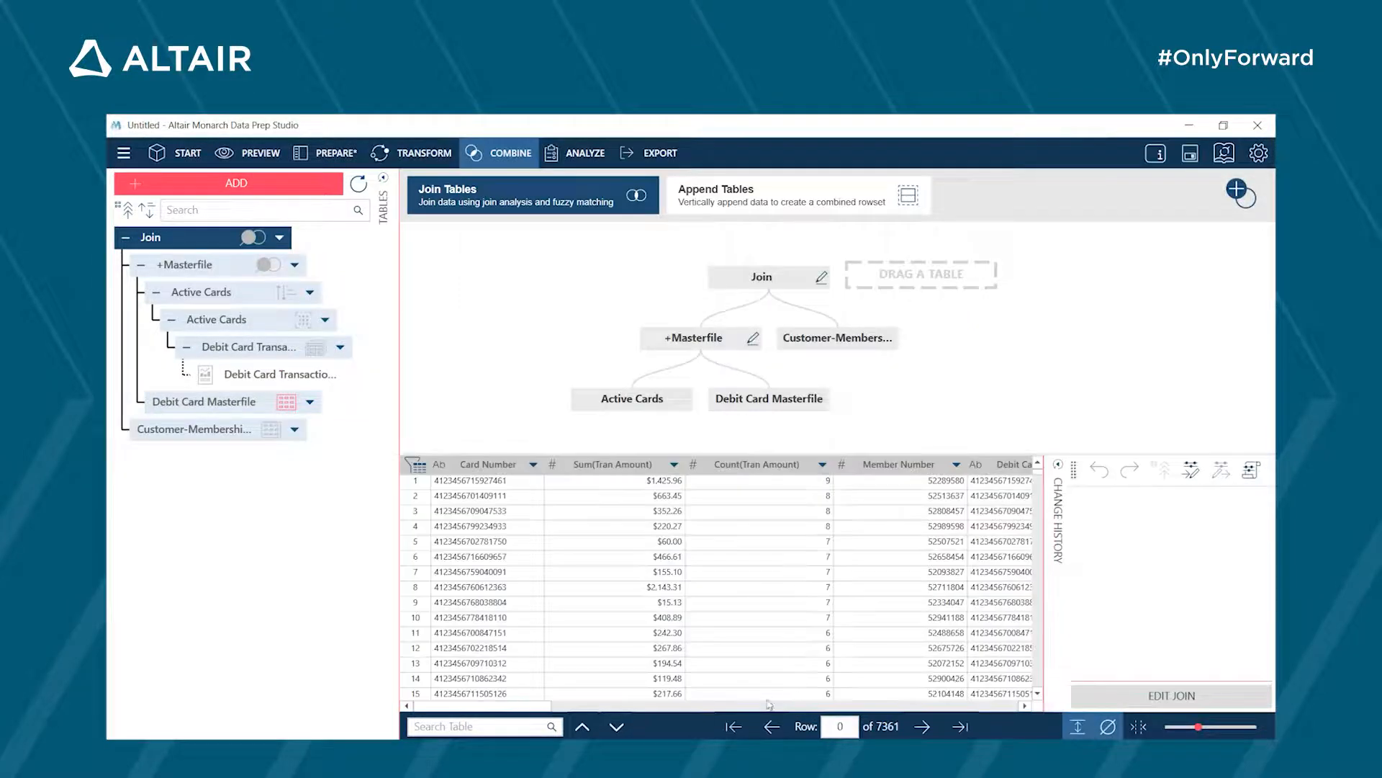
- Rename the new joined table as Customer Data and show it in the data preparation view
right_click(221, 232)
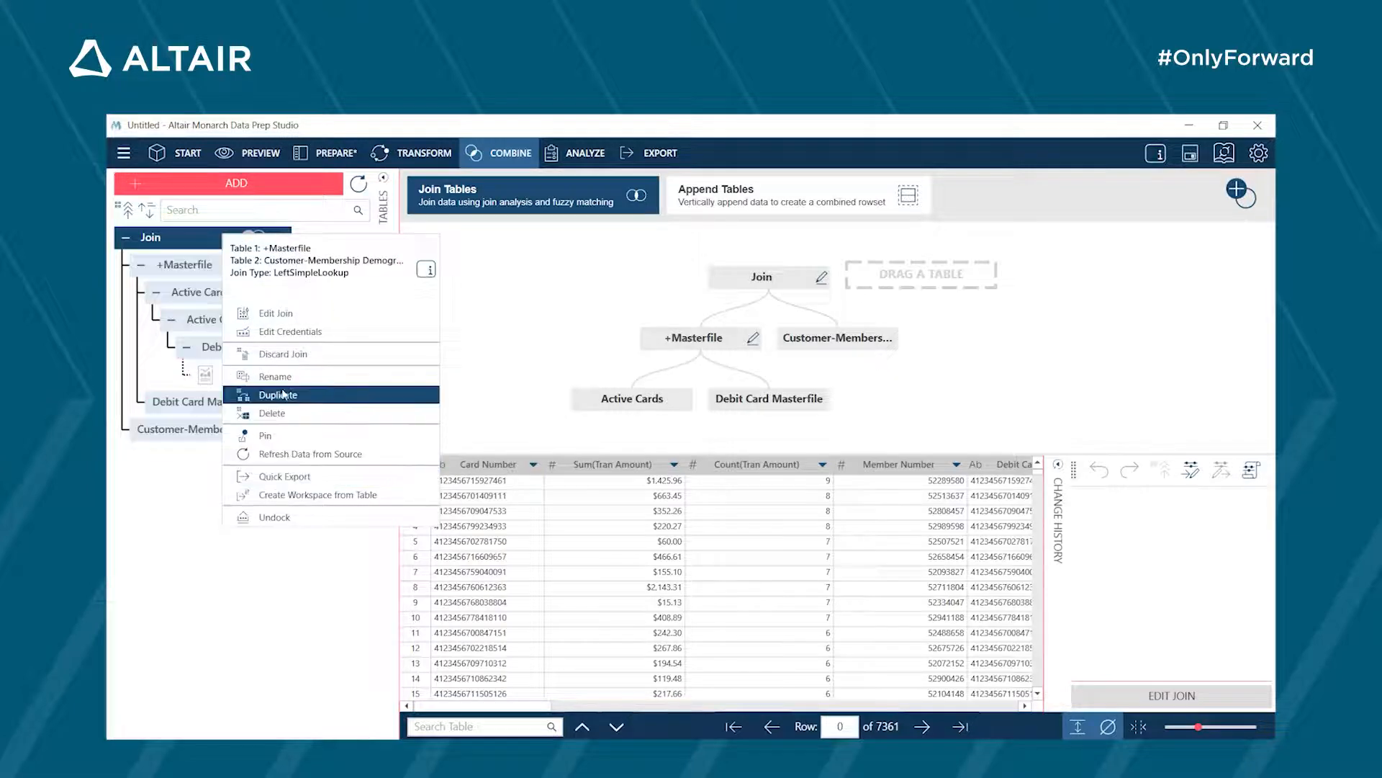
click(283, 378)
text(Customer Data)
click(315, 486)
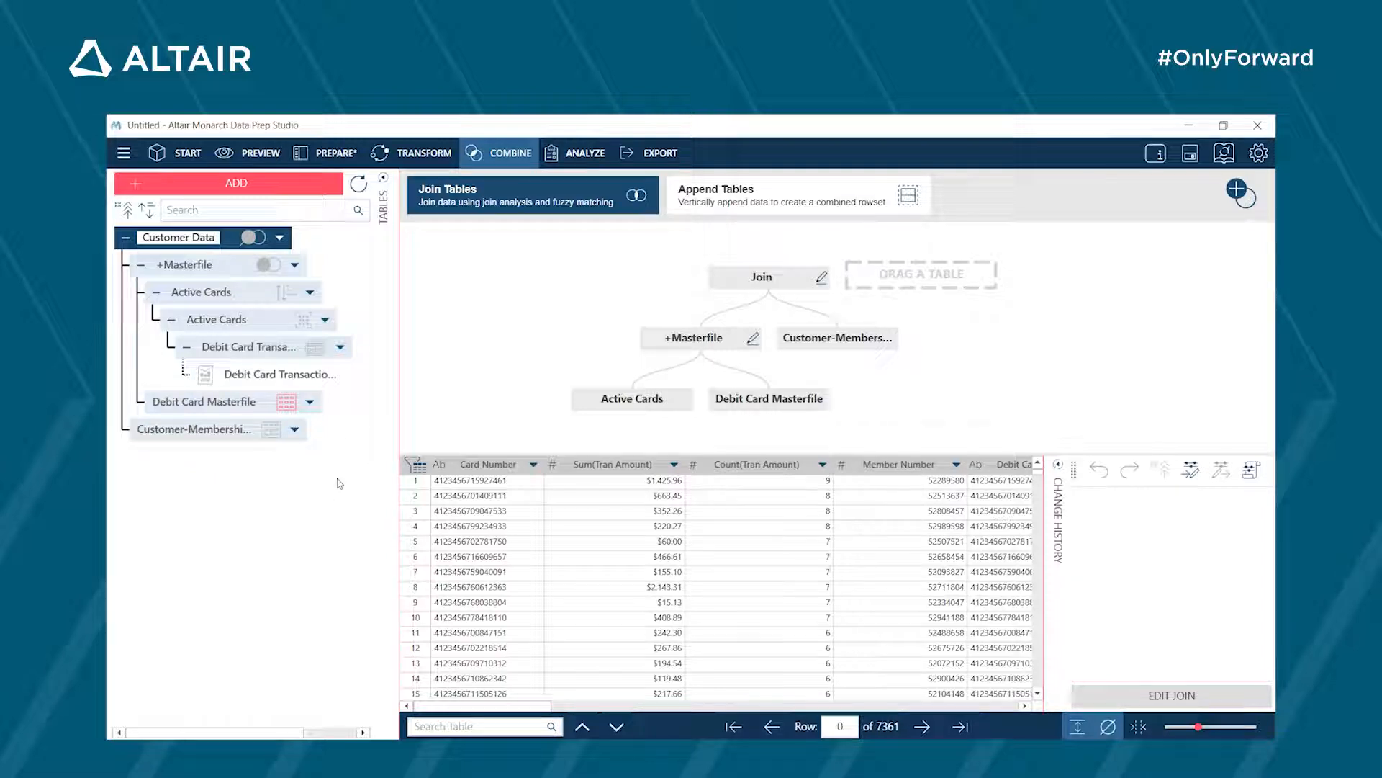
click(266, 153)
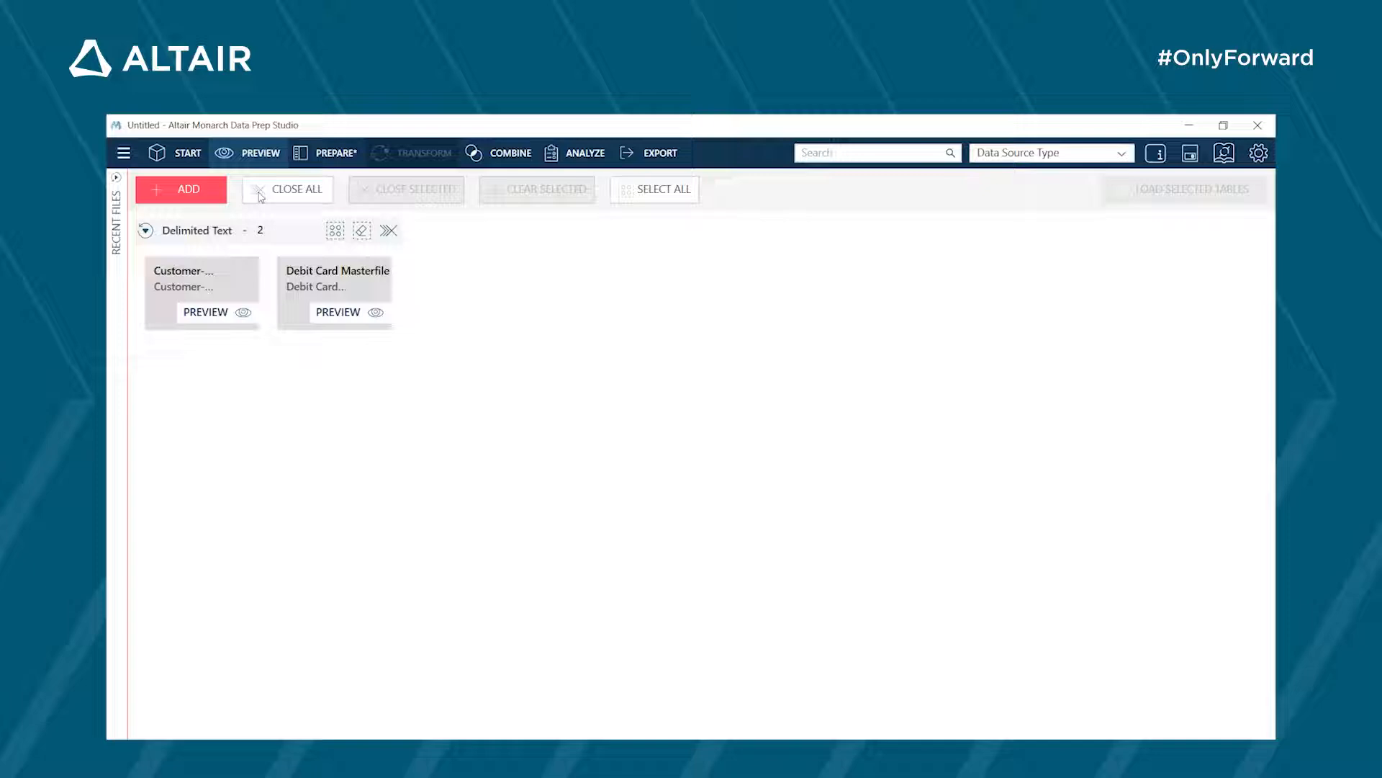
click(320, 157)
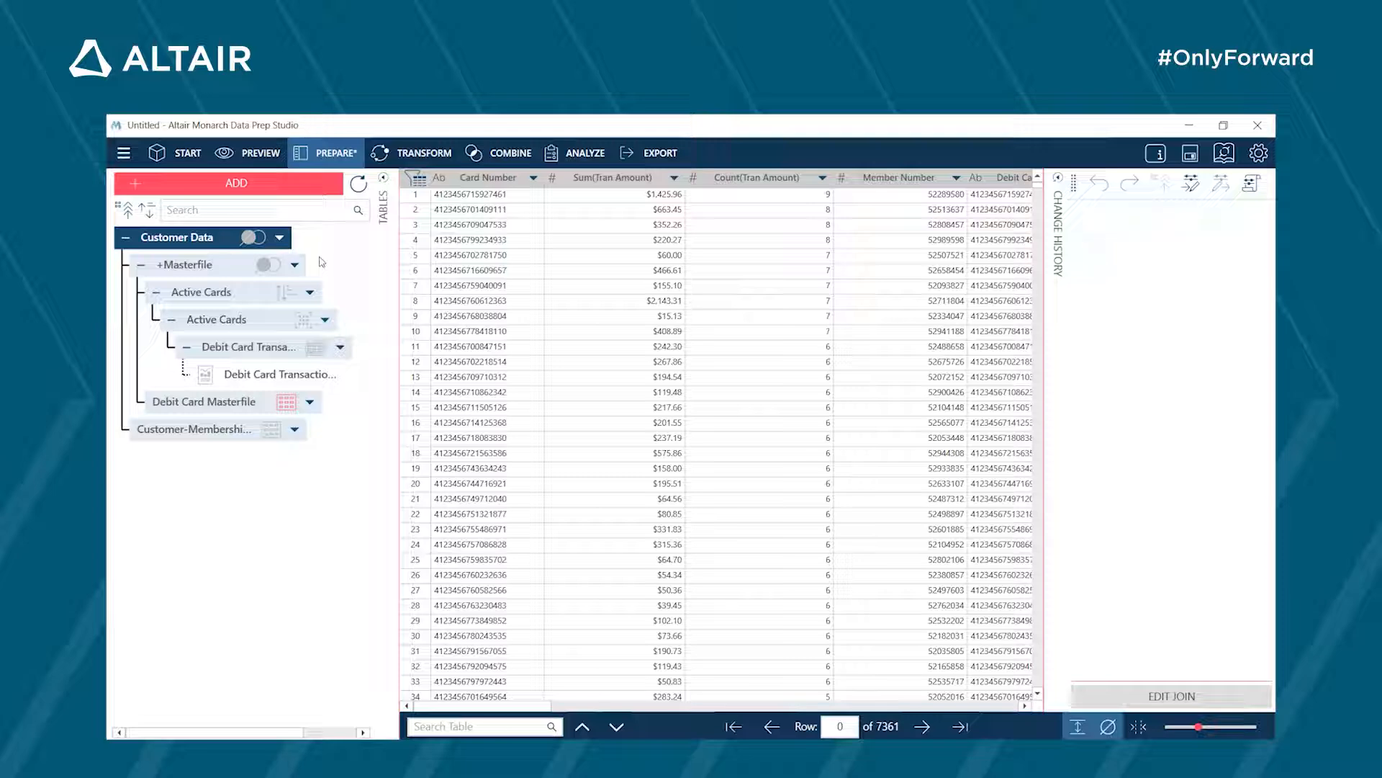
- Duplicate the Customer Data table together with its chain of source tables
drag(792, 705, 468, 699)
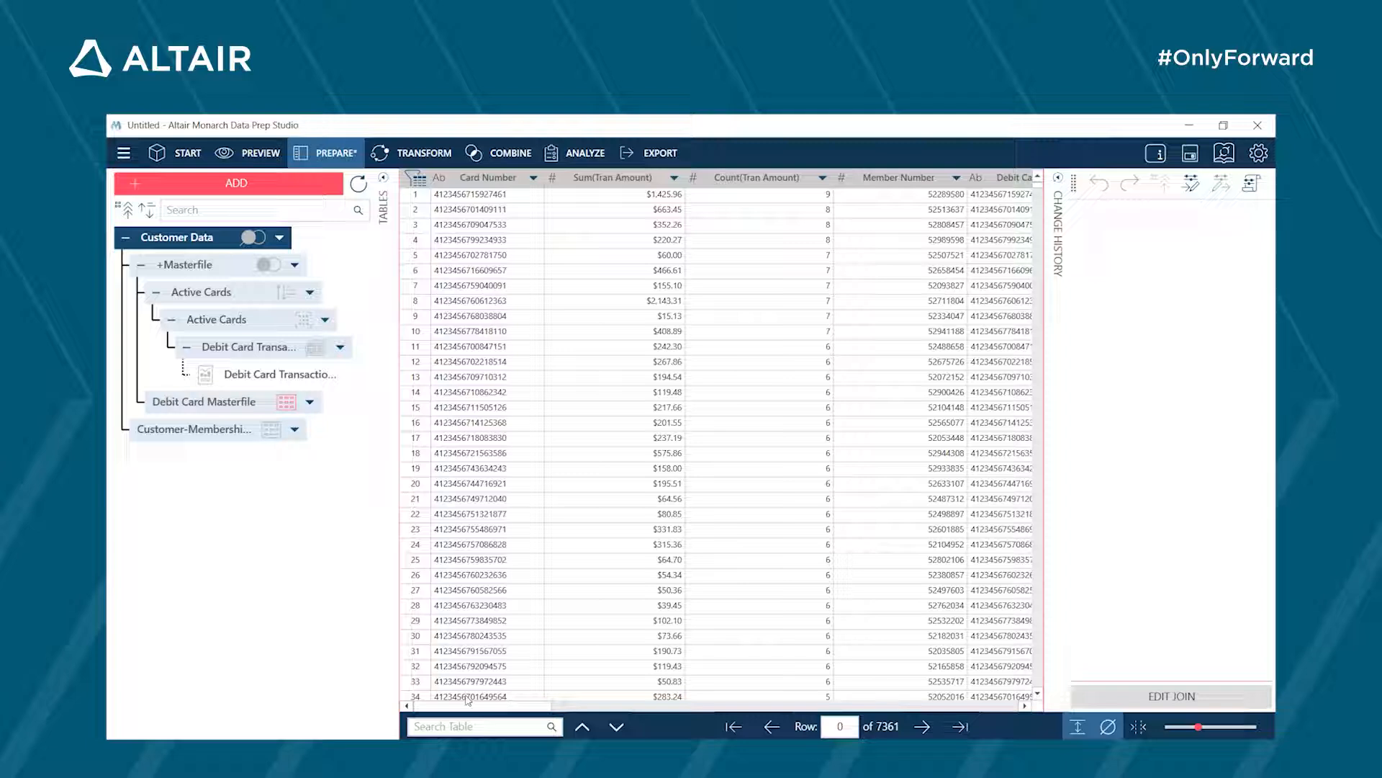
click(280, 240)
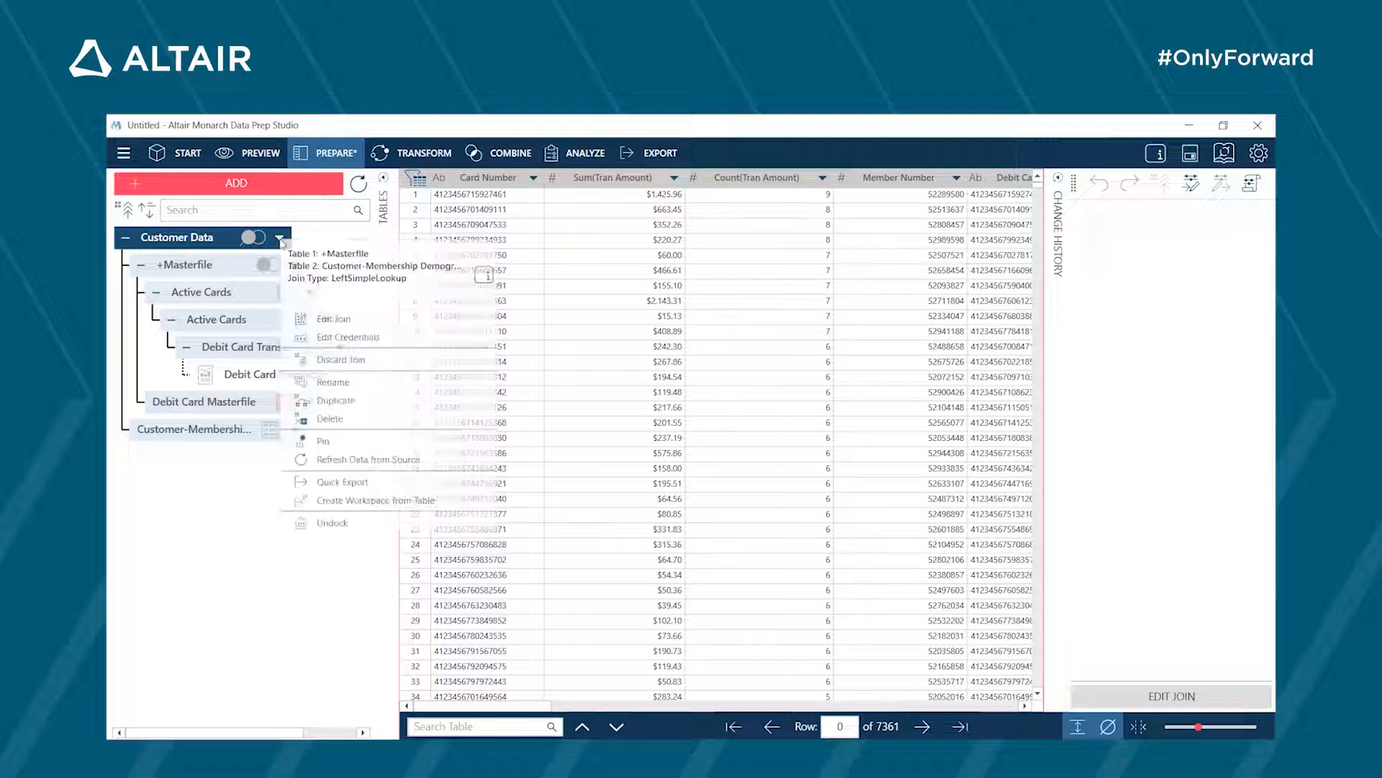
click(347, 402)
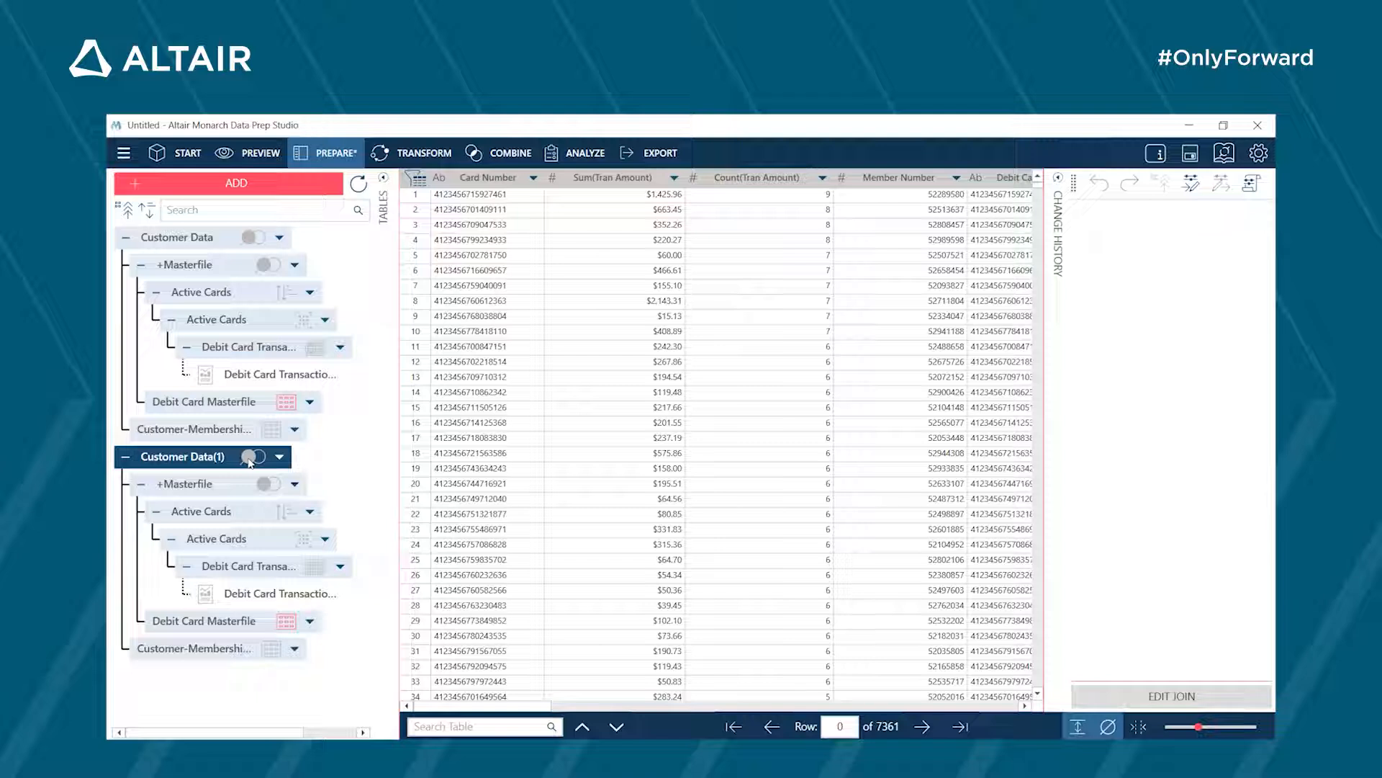
- Rename the original Customer Data table as Active Card Holders
right_click(223, 240)
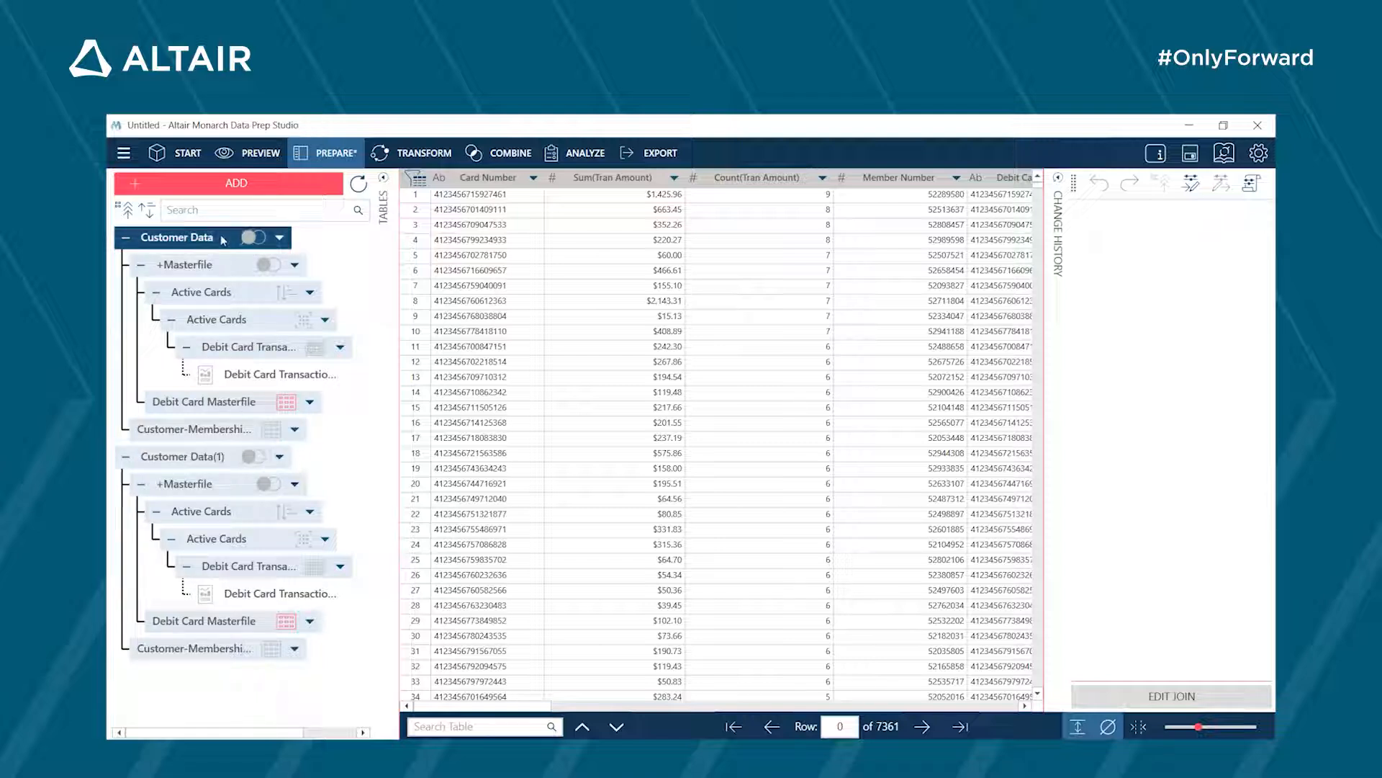
click(278, 383)
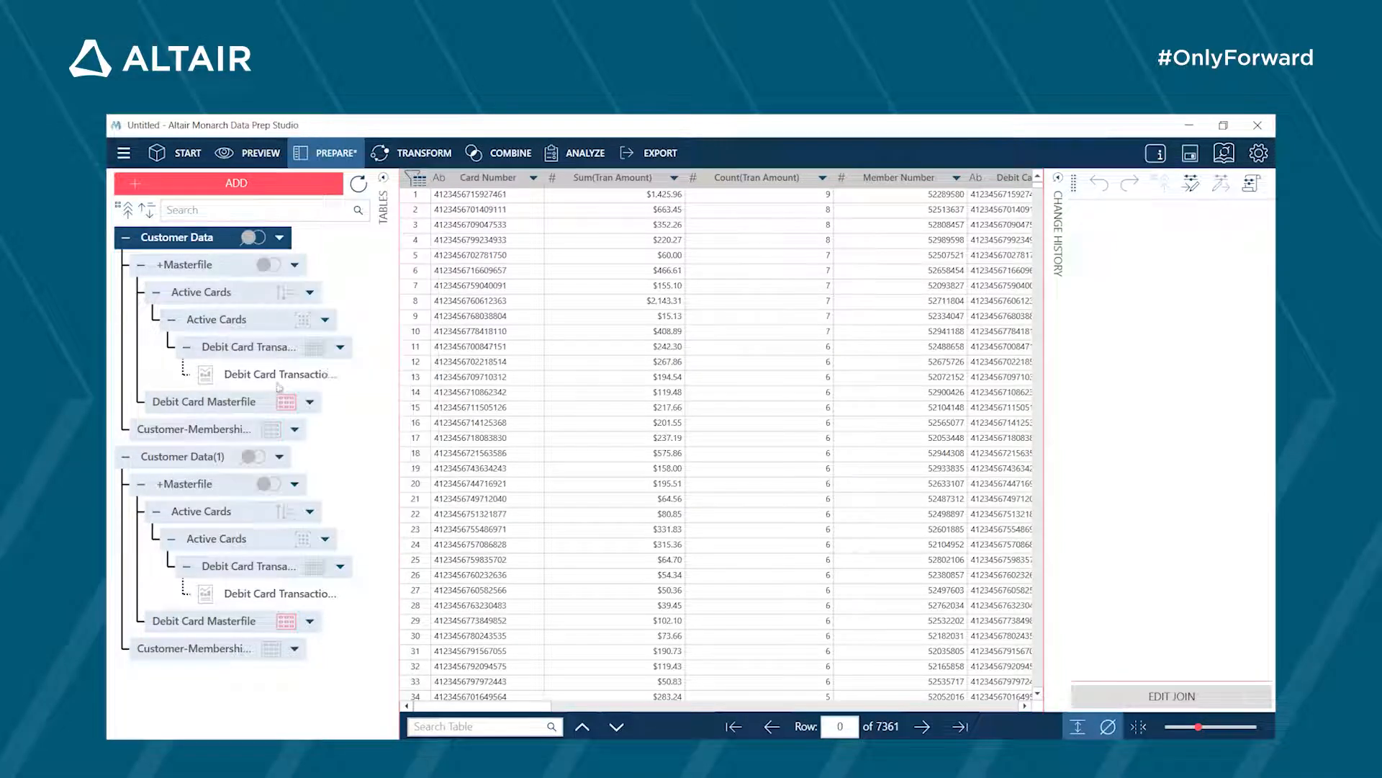
text(Act)
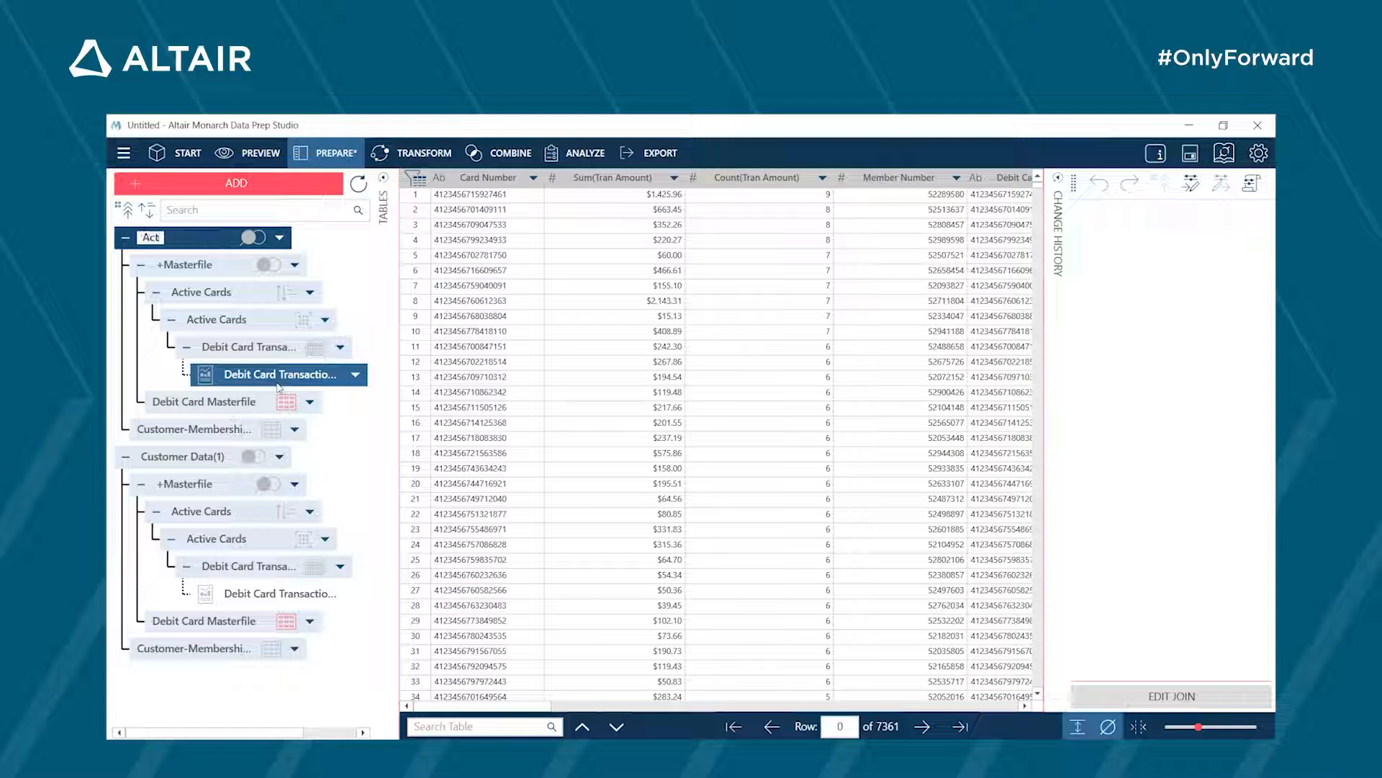
text(ive Card)
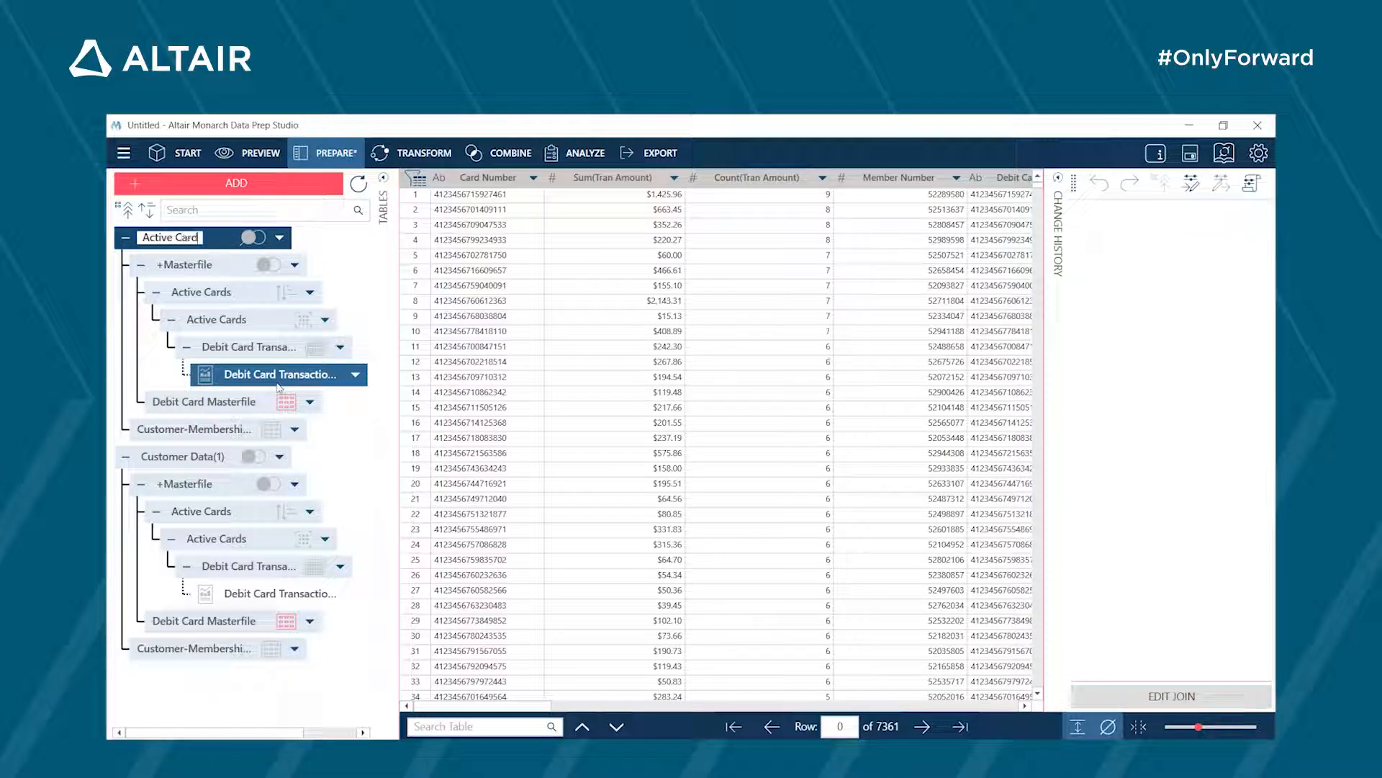
text( Holders)
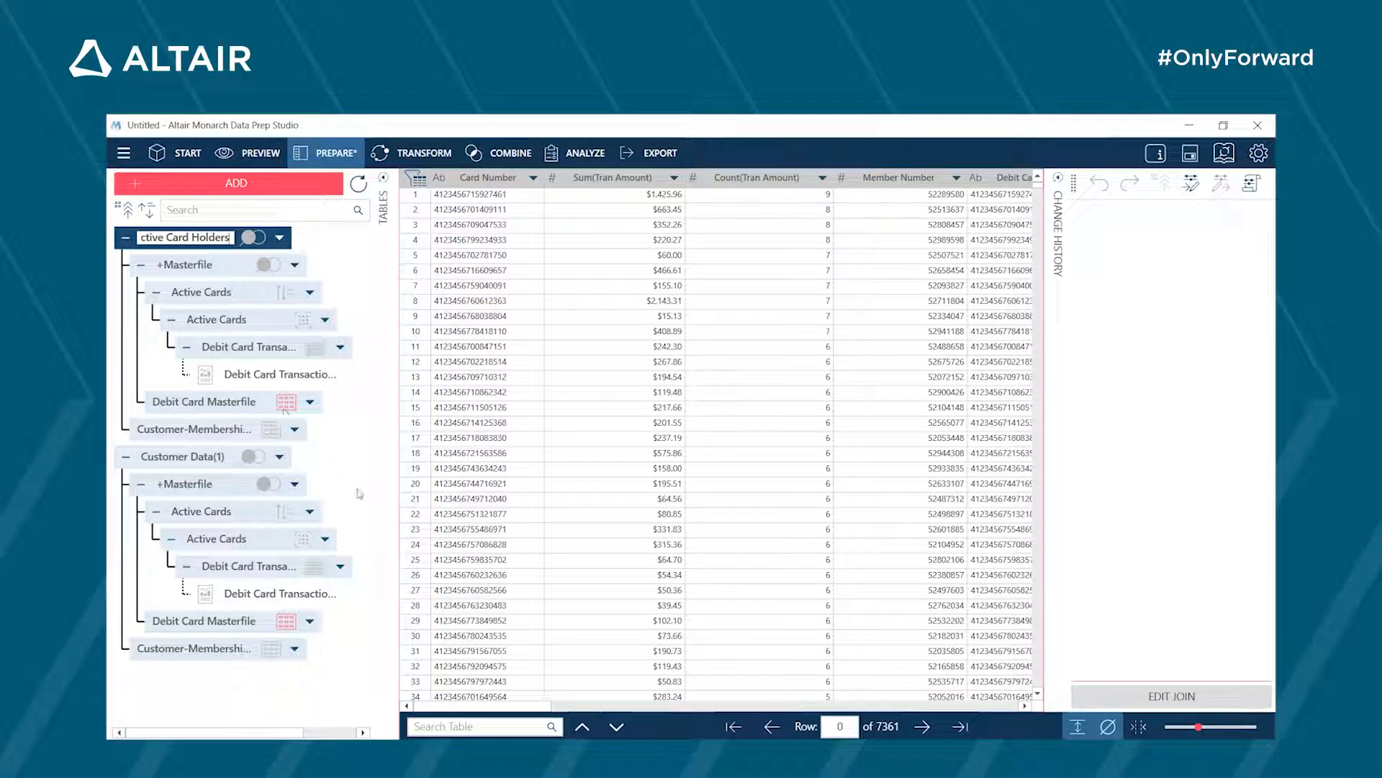
click(212, 458)
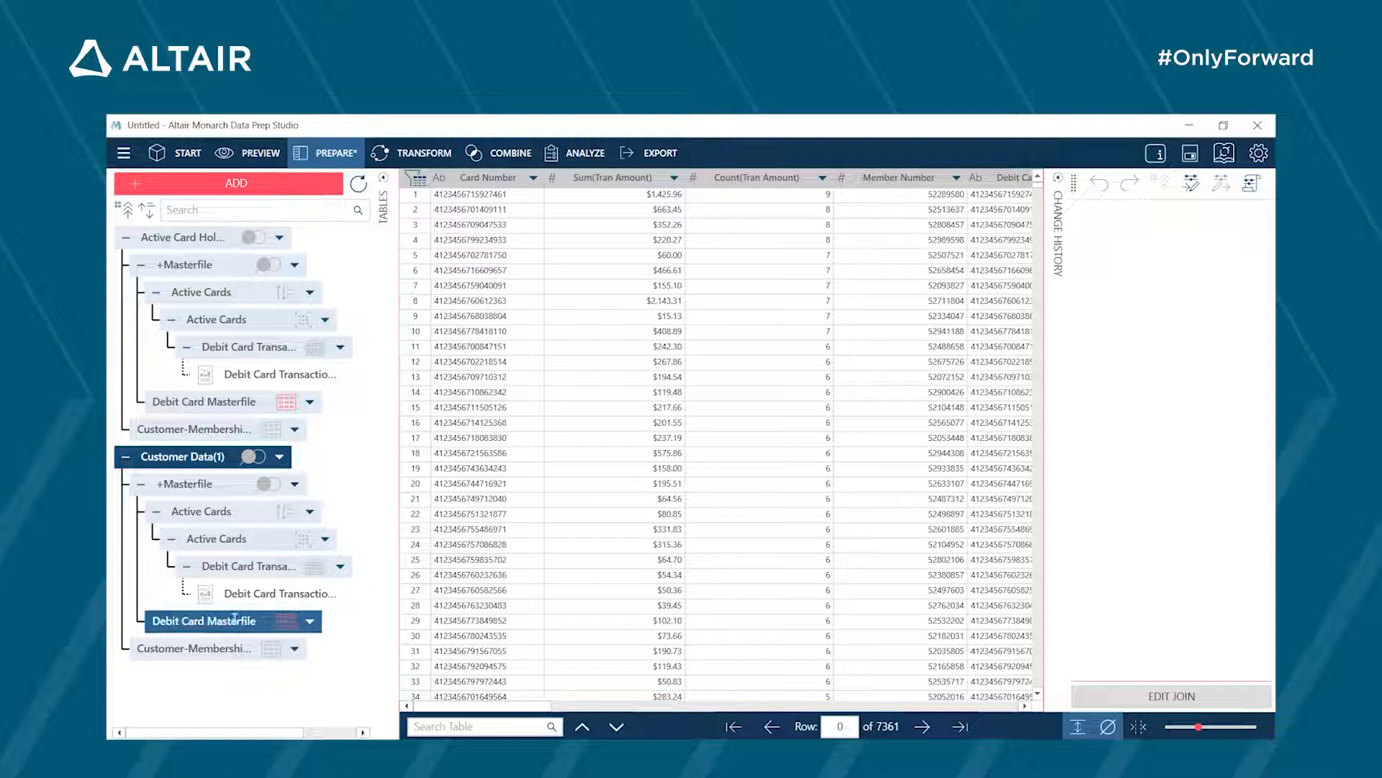
- Change the duplicate's +Masterfile join to a Negative join keeping only the non-matching rows of the right table, Debit Card Masterfile
click(295, 486)
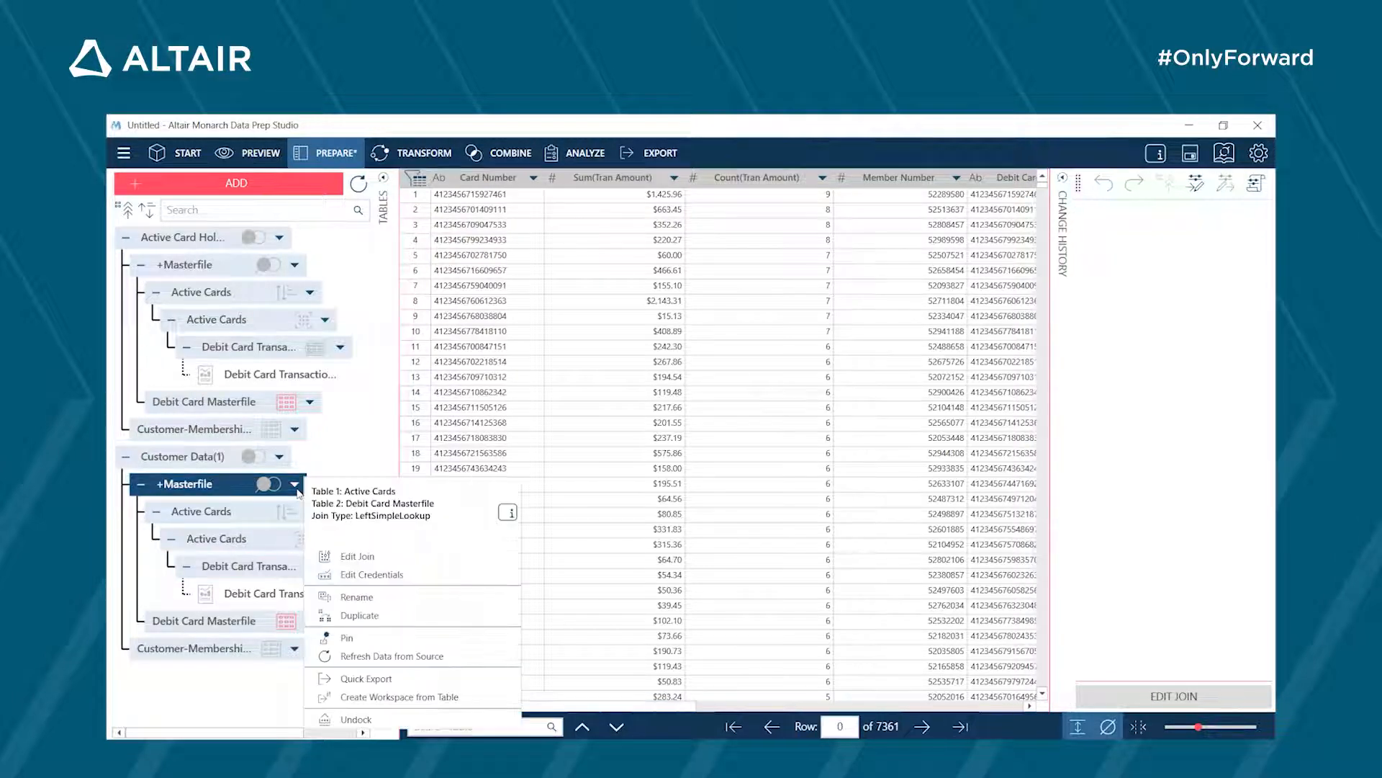
click(351, 568)
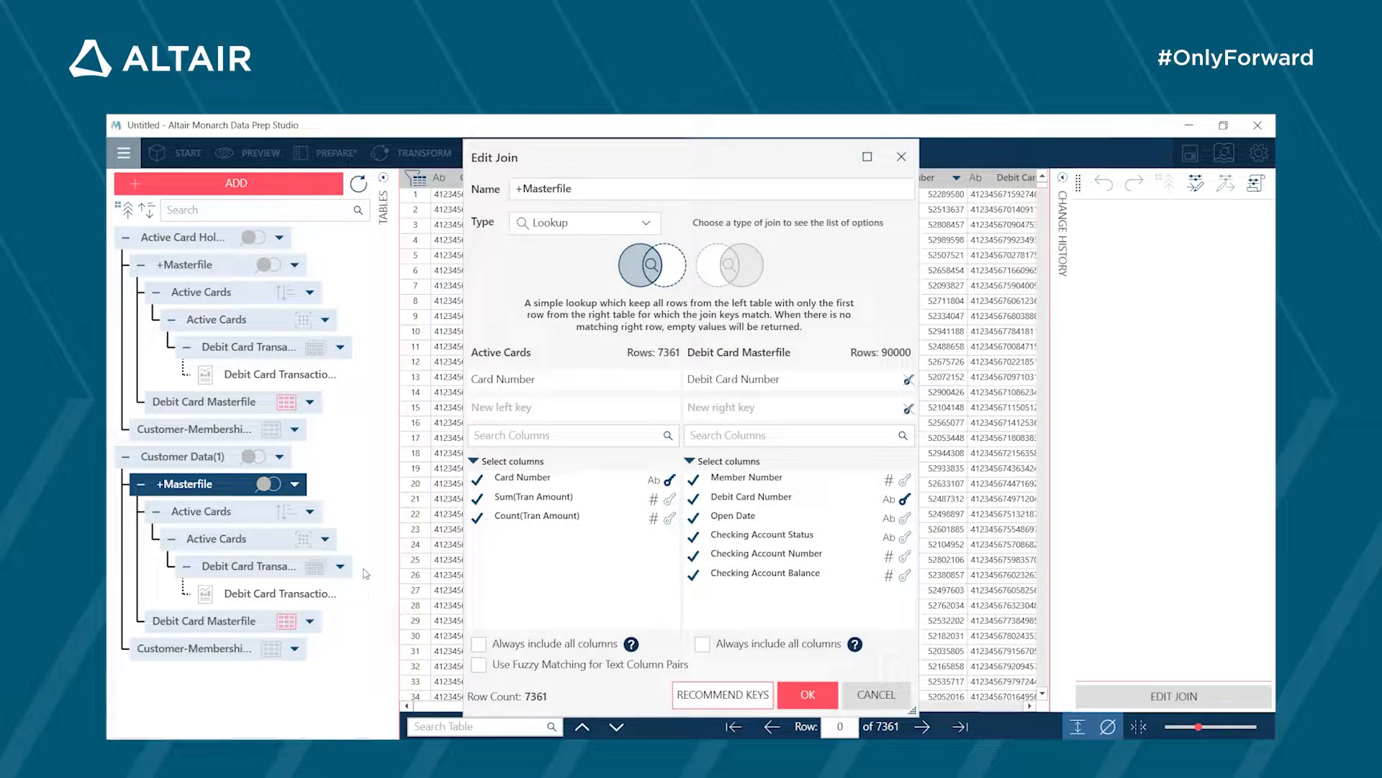
click(597, 222)
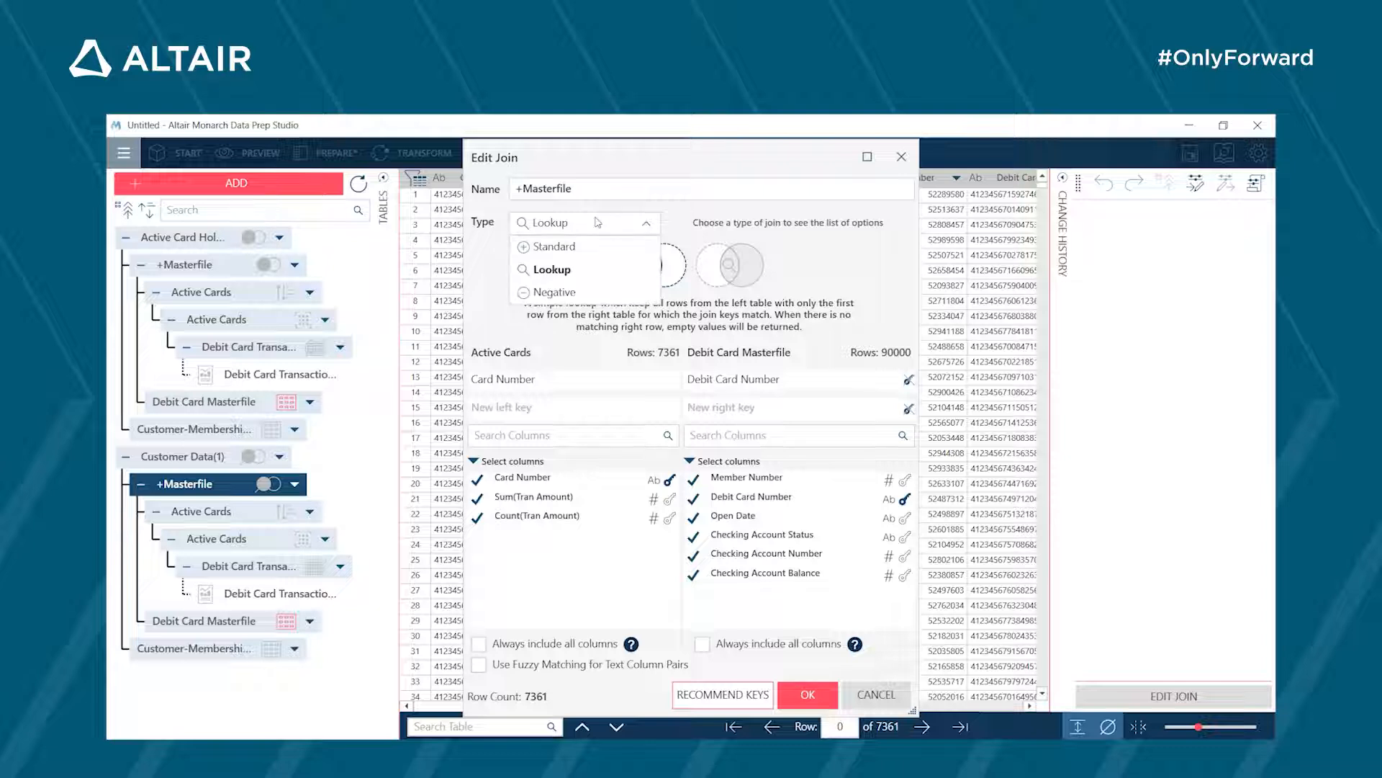
click(591, 293)
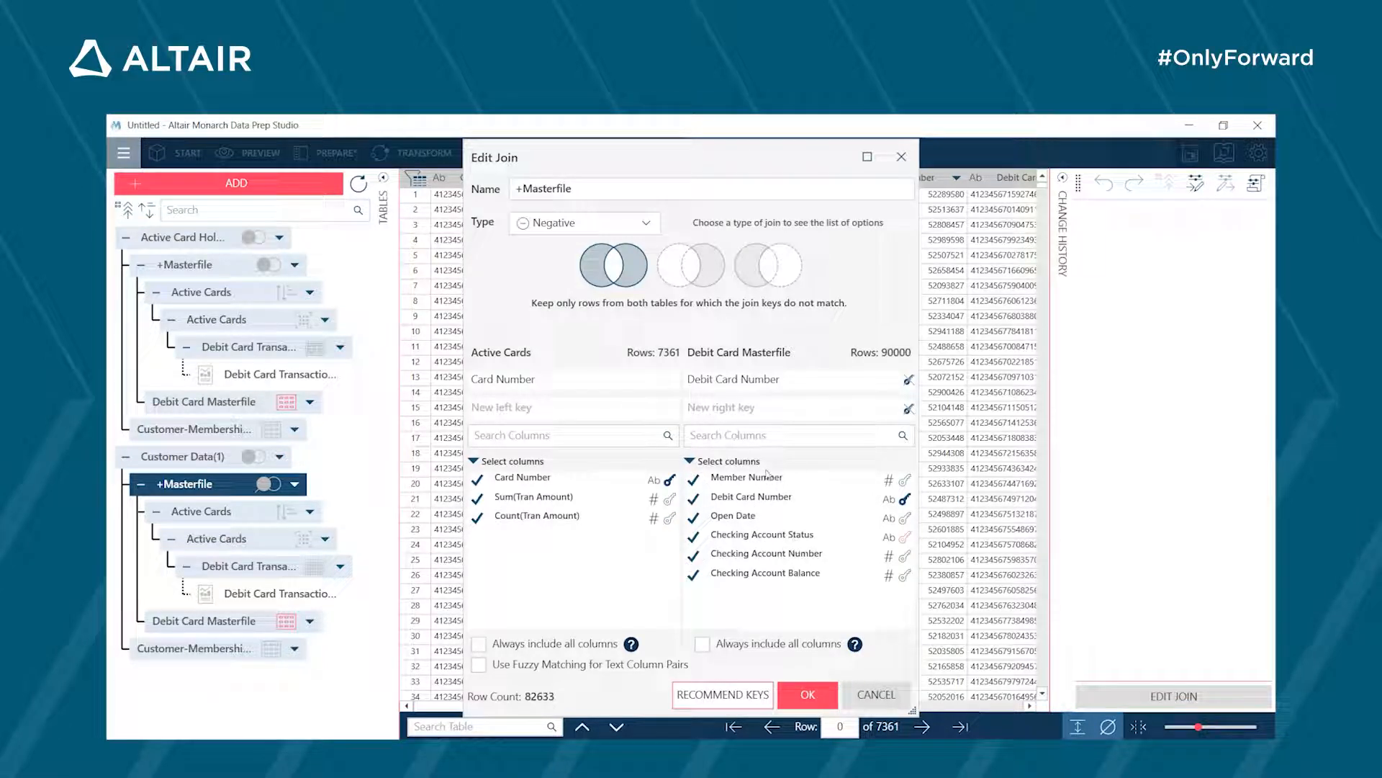
click(689, 276)
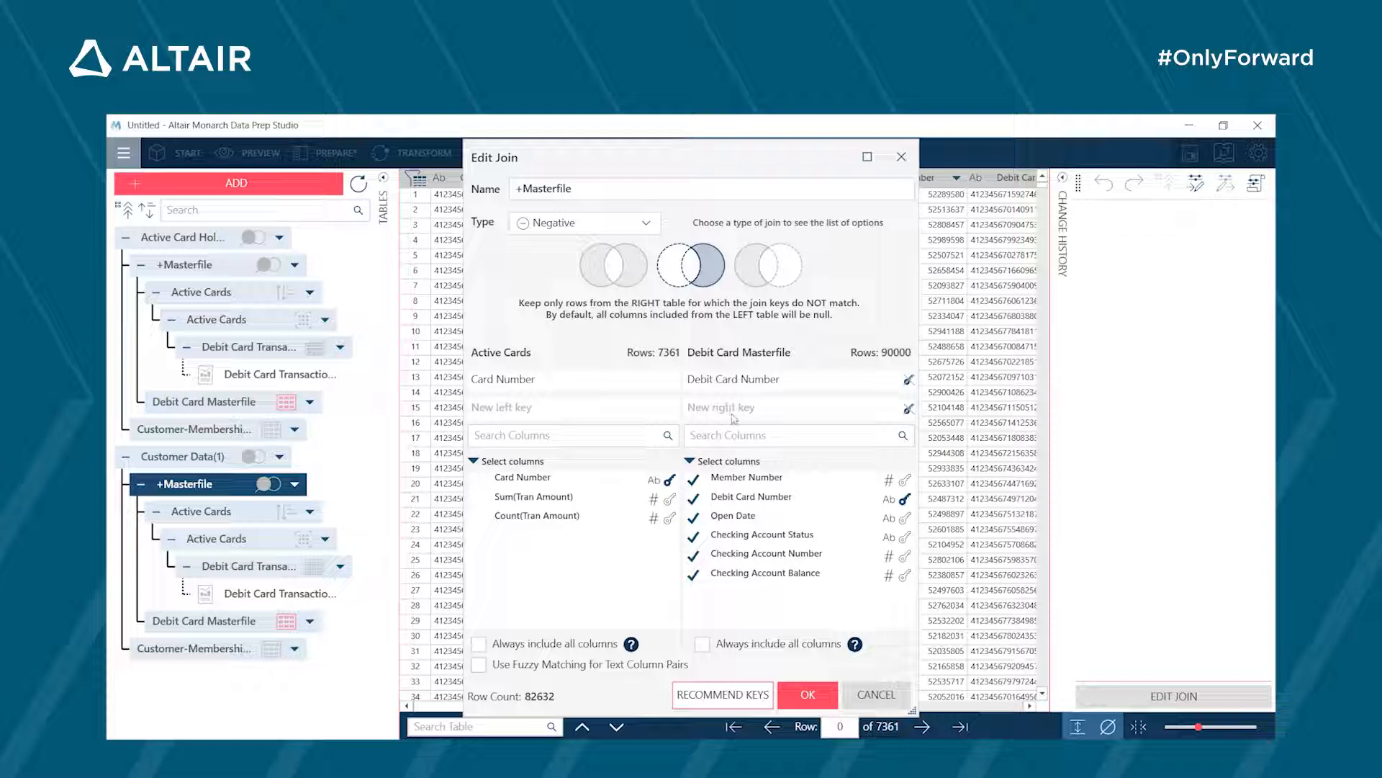
- Include all Active Cards columns in the negative join and apply the edited join
click(475, 461)
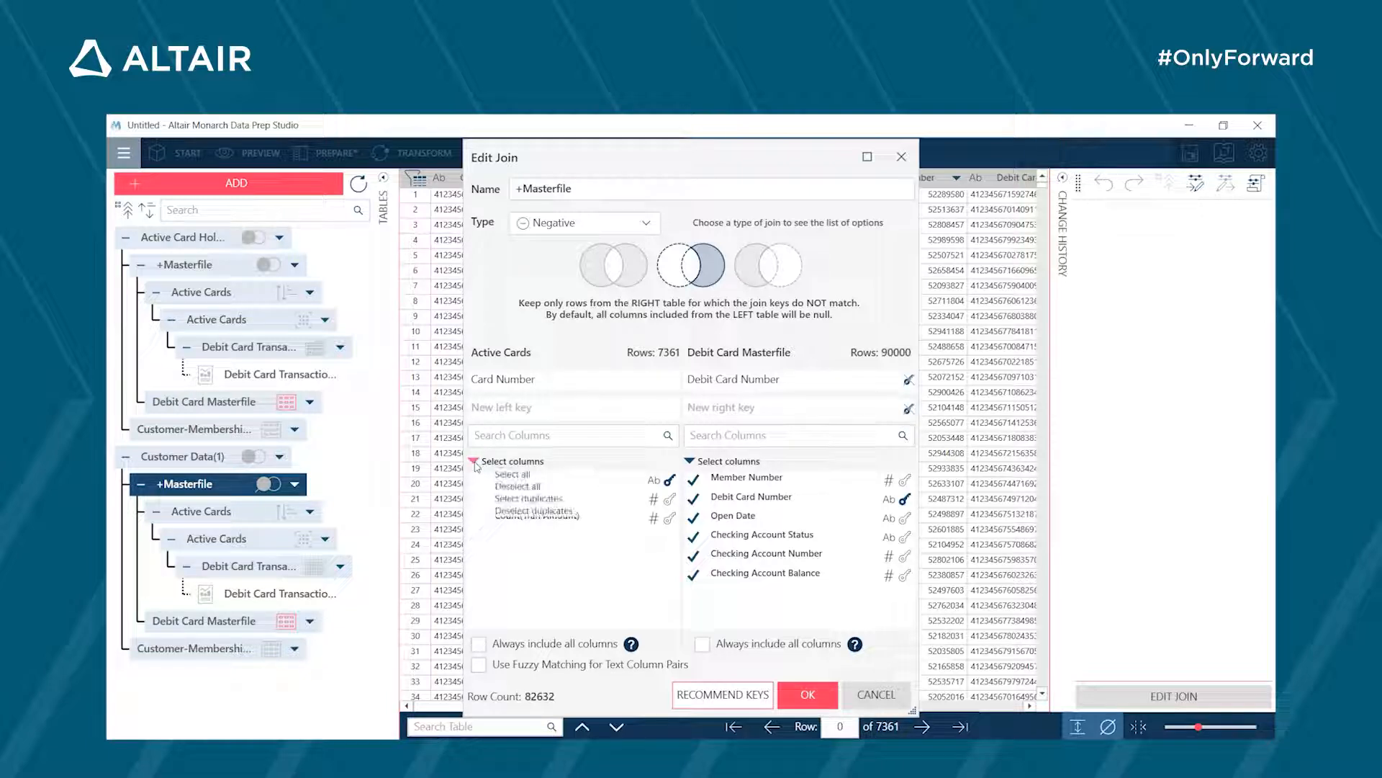
click(486, 484)
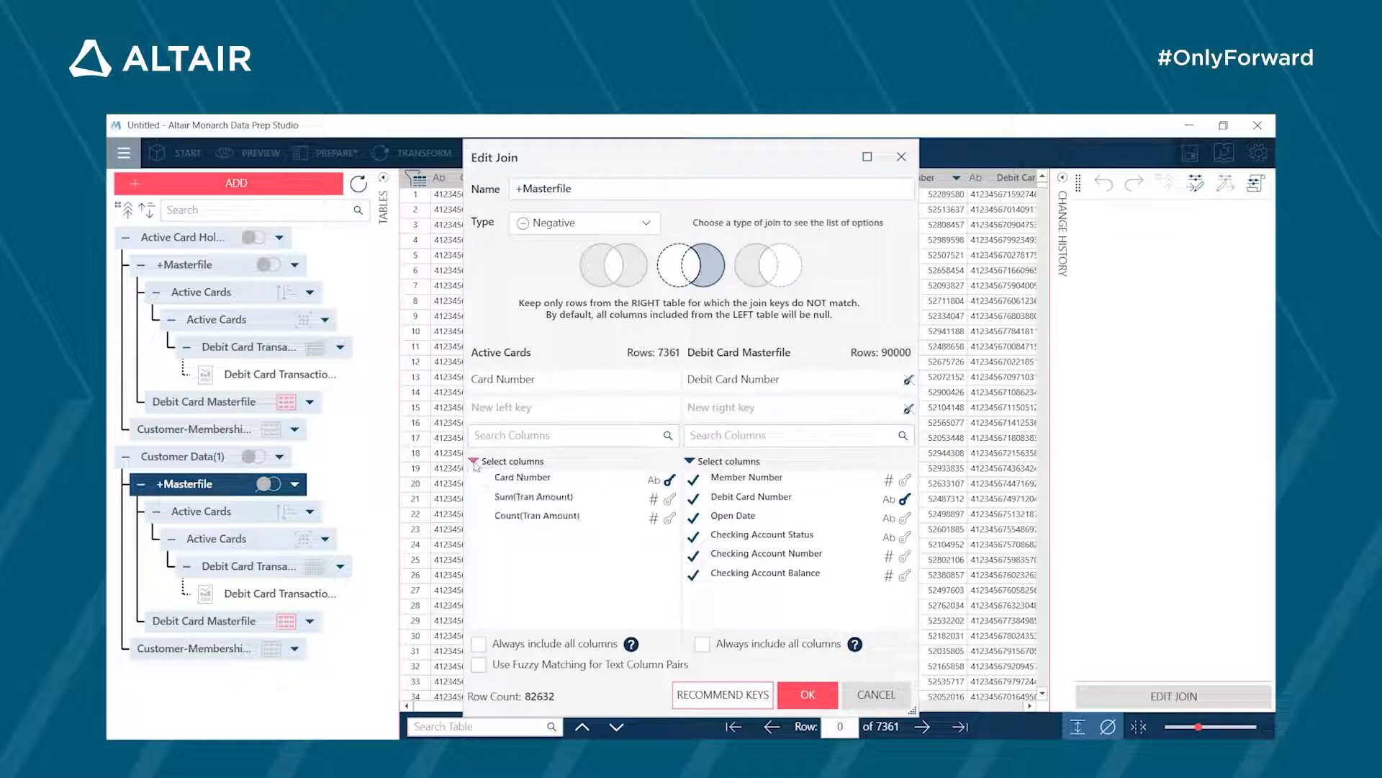
click(475, 461)
click(486, 477)
click(816, 694)
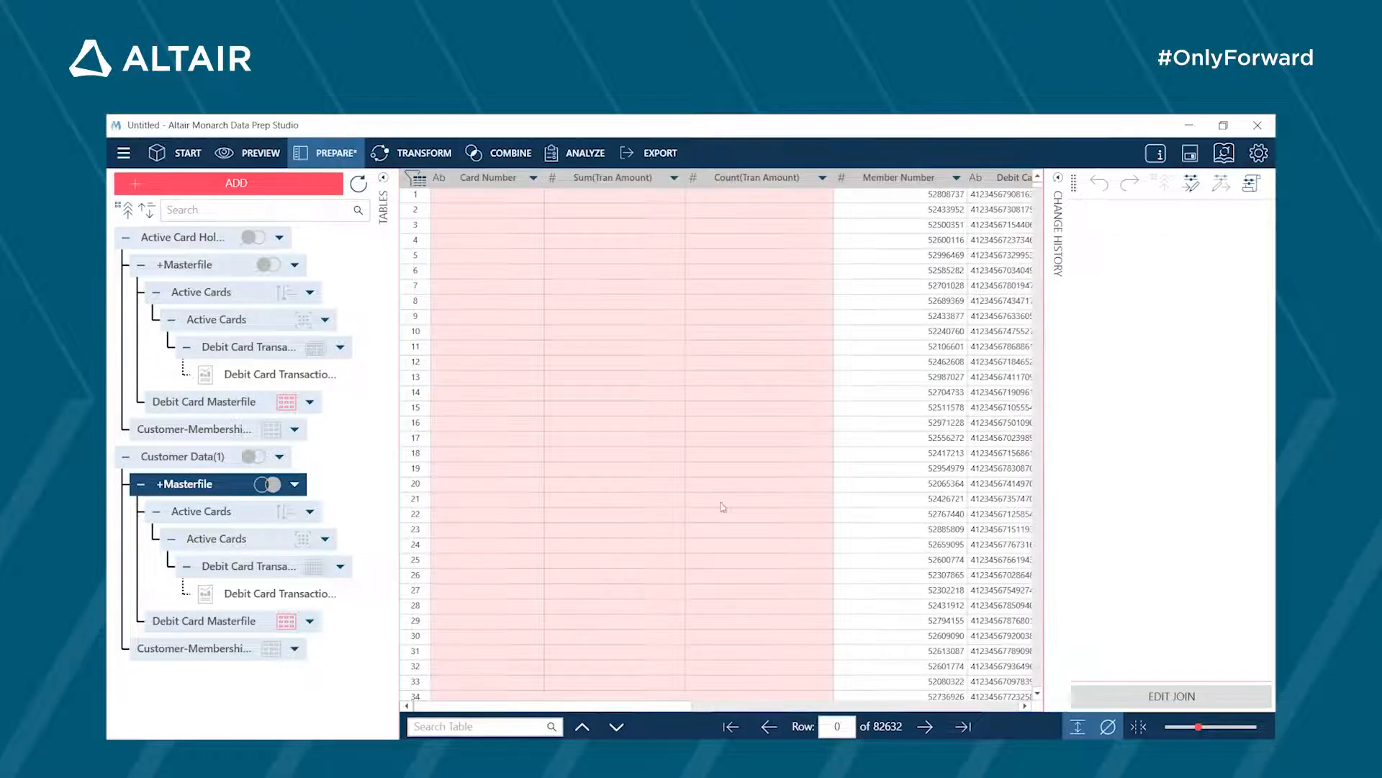